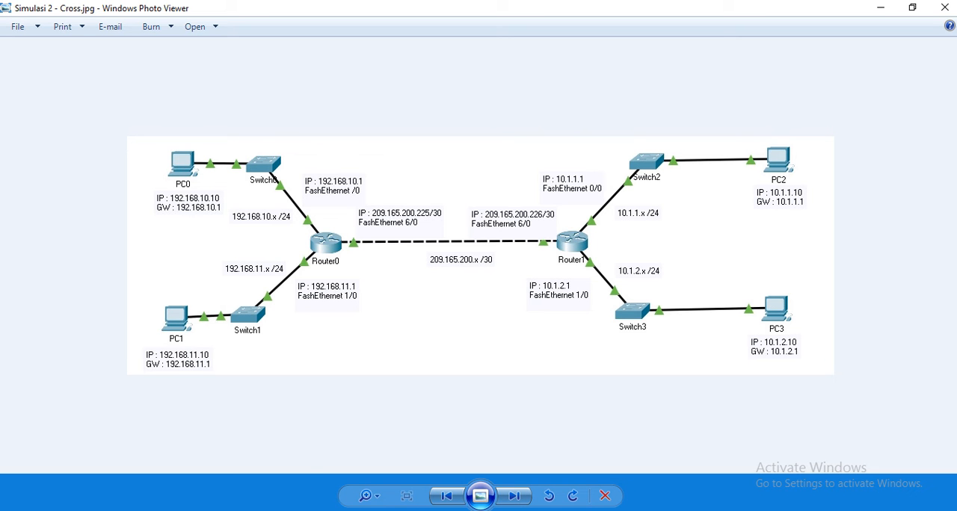
- Compare the serial topology diagram in Simulasi 1- serial.jpg with the crossover diagram in Simulasi 2 - Cross.jpg
mouse_move(291, 502)
left_click(260, 480)
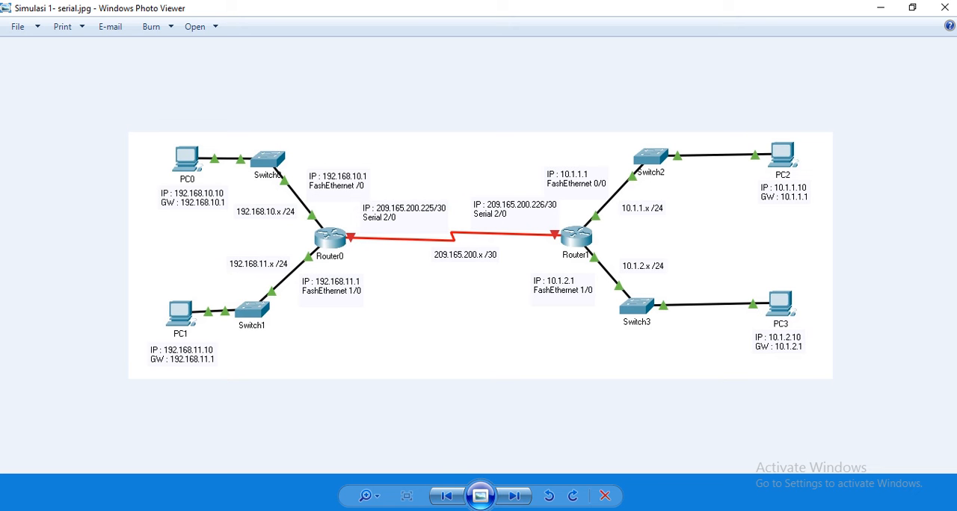
left_click(371, 466)
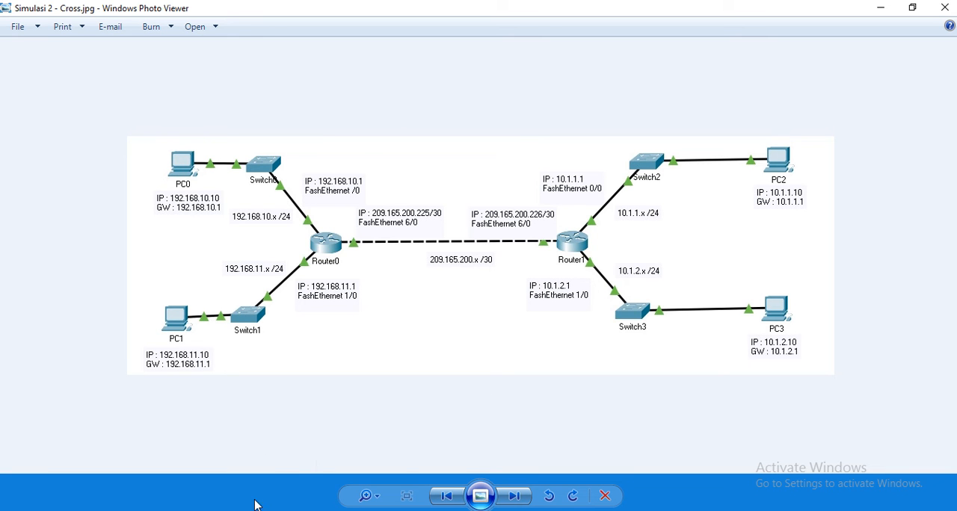
- Switch to Cisco Packet Tracer and delete the serial cable between Router0 and Router1
mouse_move(223, 510)
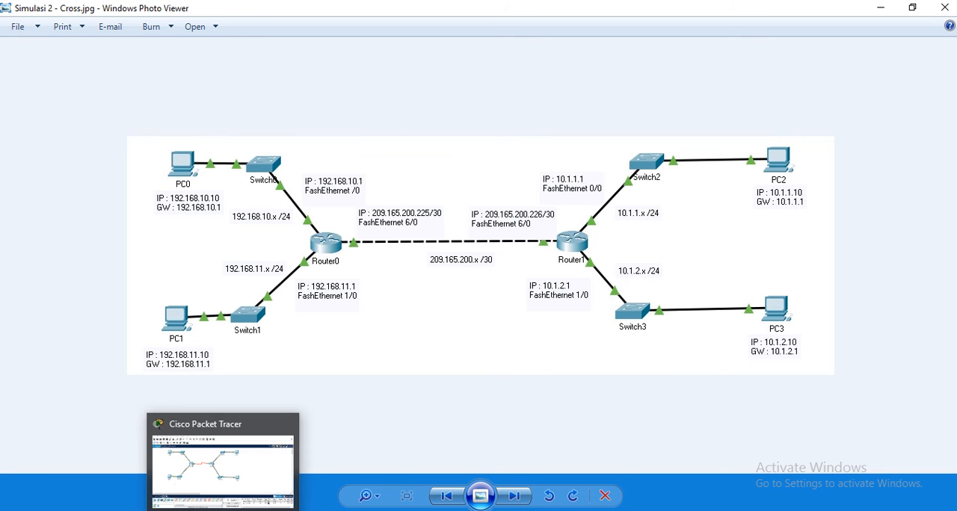
left_click(222, 510)
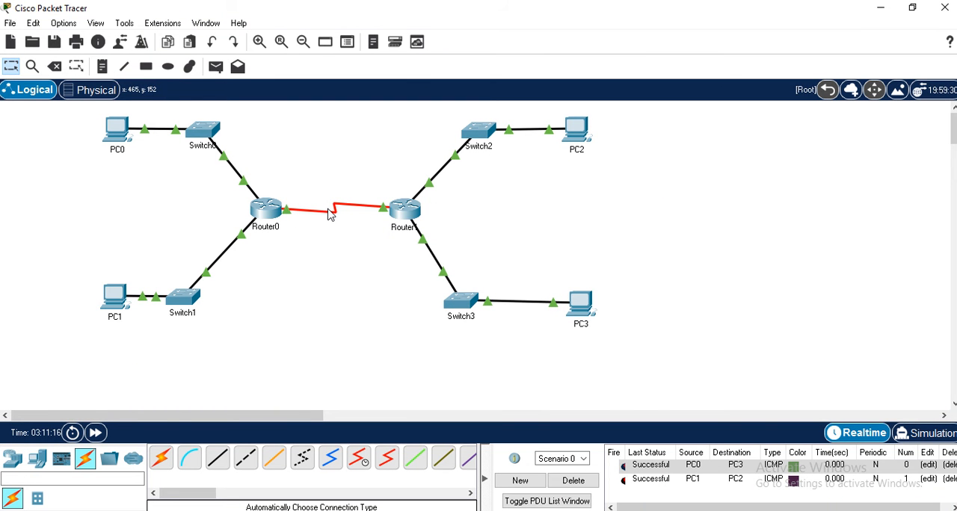
mouse_move(329, 218)
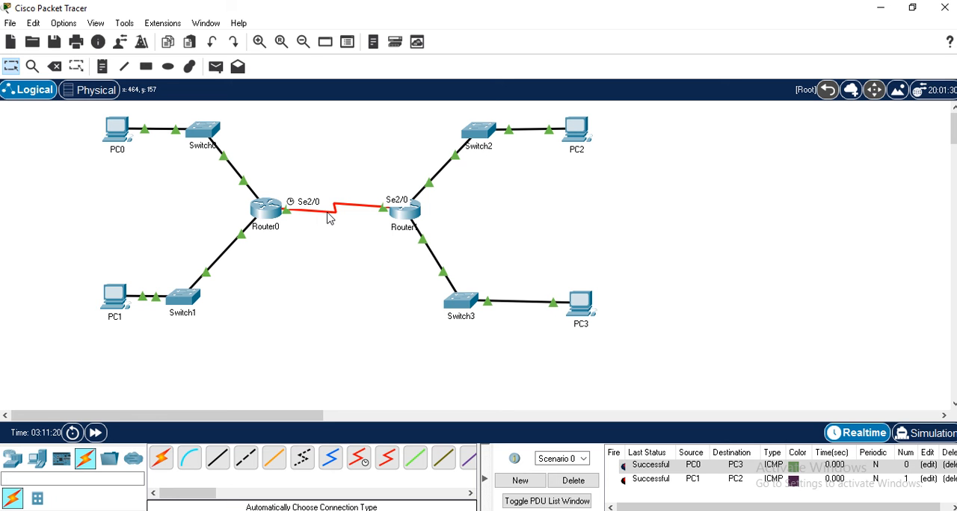
key("Delete")
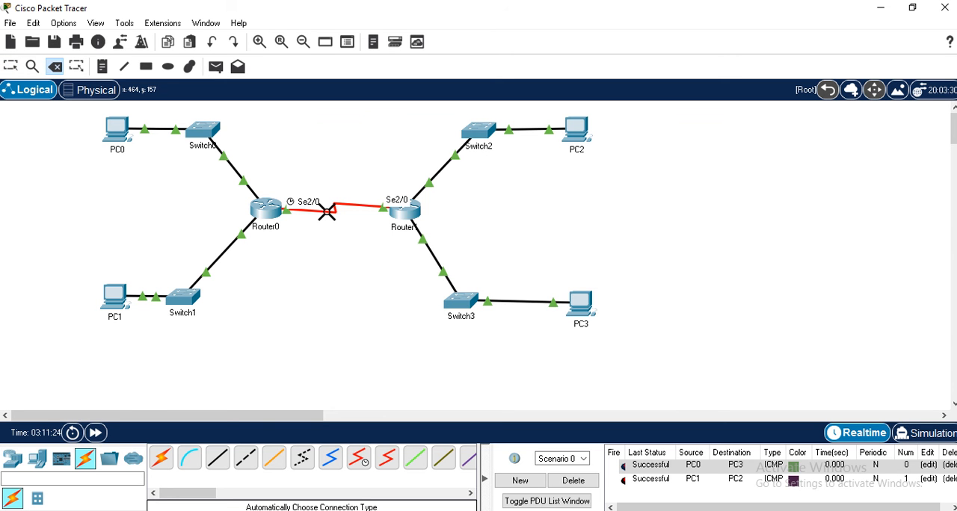
left_click(327, 212)
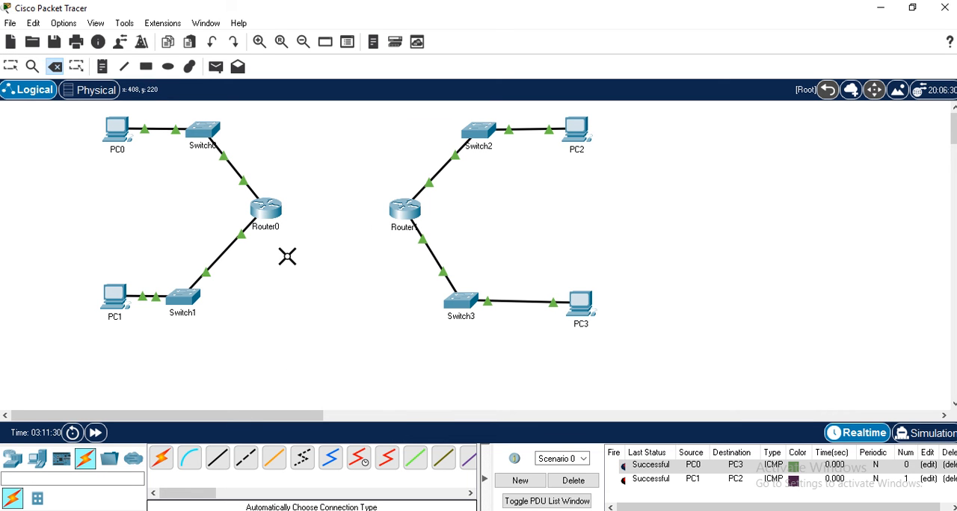
key("Escape")
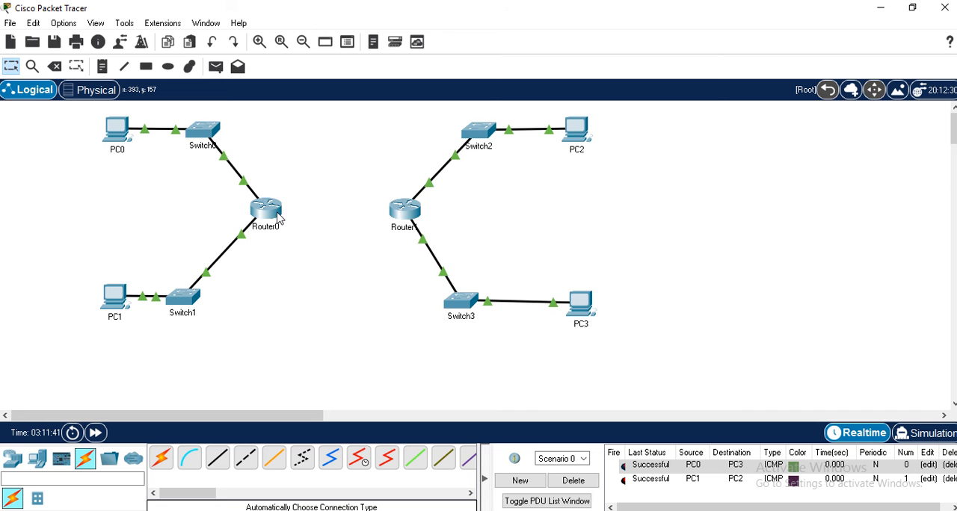
- Power off Router0 to install a PT-ROUTER-NM-1CFE module in the empty slot beside the existing modules, and power it back on
mouse_move(279, 217)
left_click(267, 214)
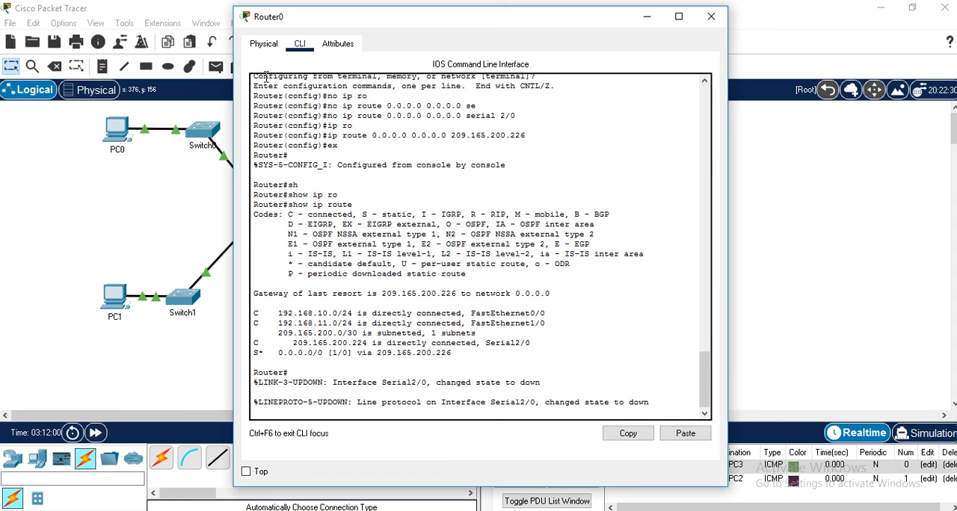
left_click(272, 48)
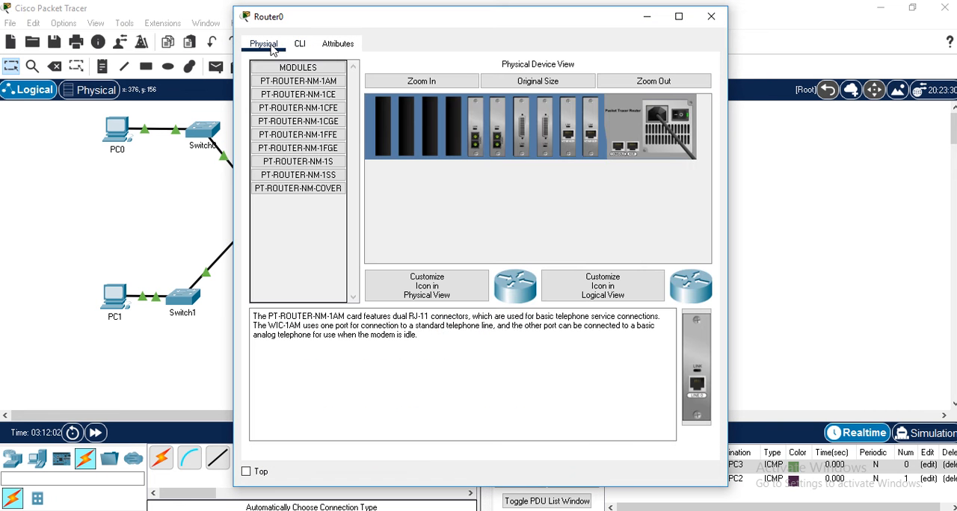
left_click(683, 121)
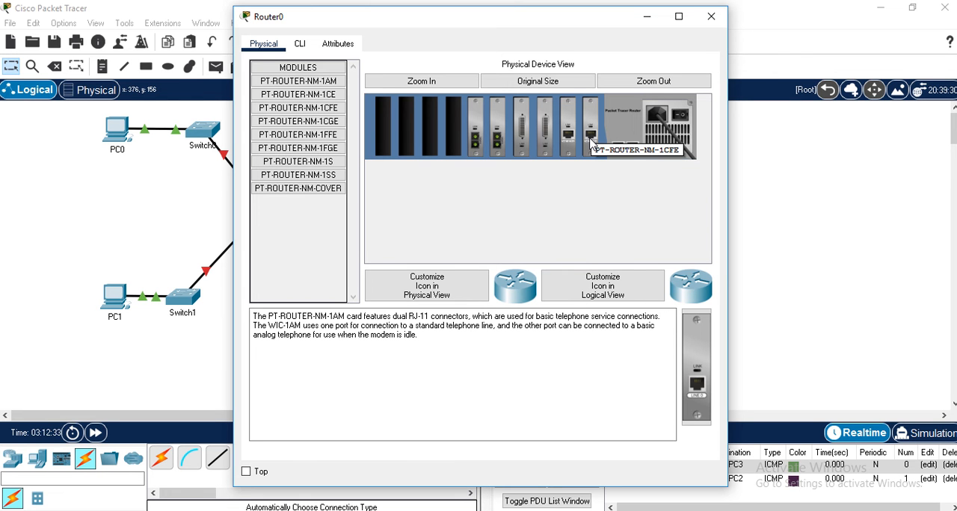
left_click(302, 109)
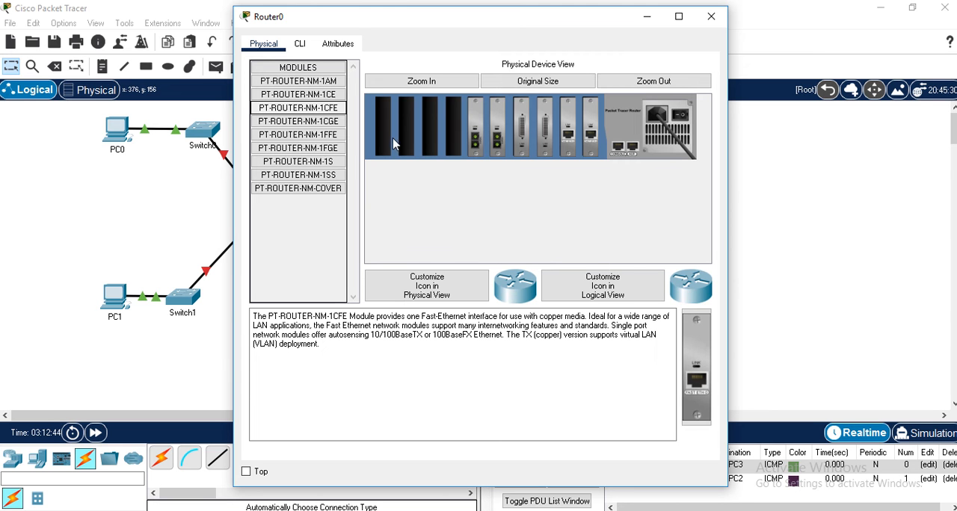
left_click_drag(702, 362, 455, 135)
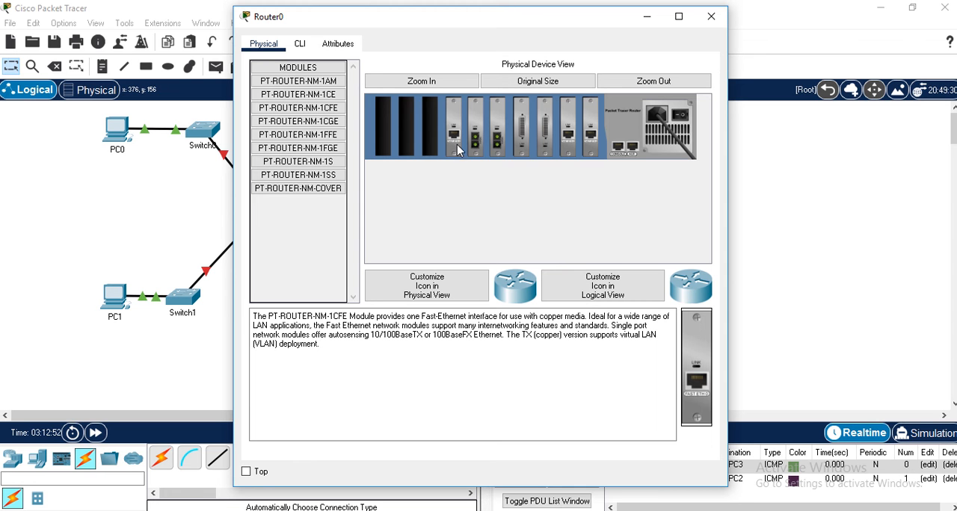
left_click(687, 124)
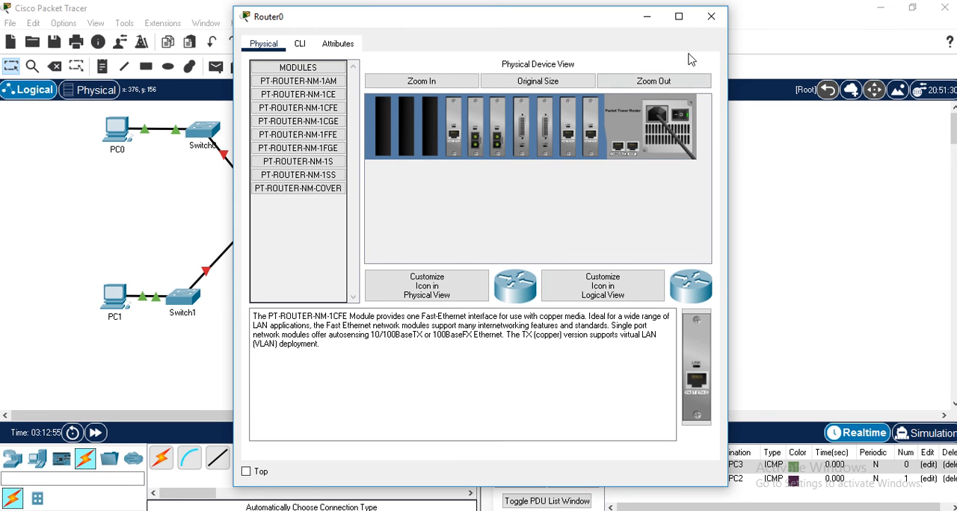
left_click(711, 18)
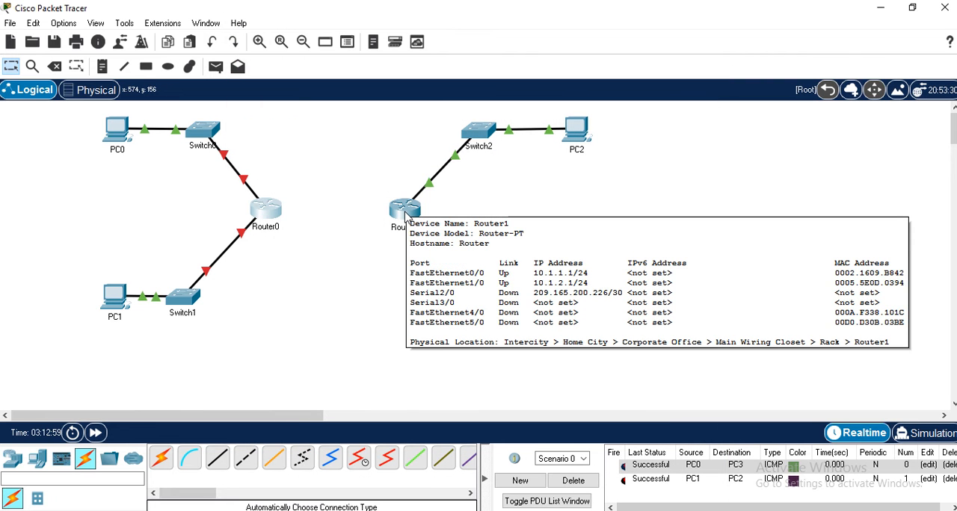
- Install a PT-ROUTER-NM-1CFE module in Router1's empty slot beside the existing modules while it is powered off, and restore its power
left_click(406, 214)
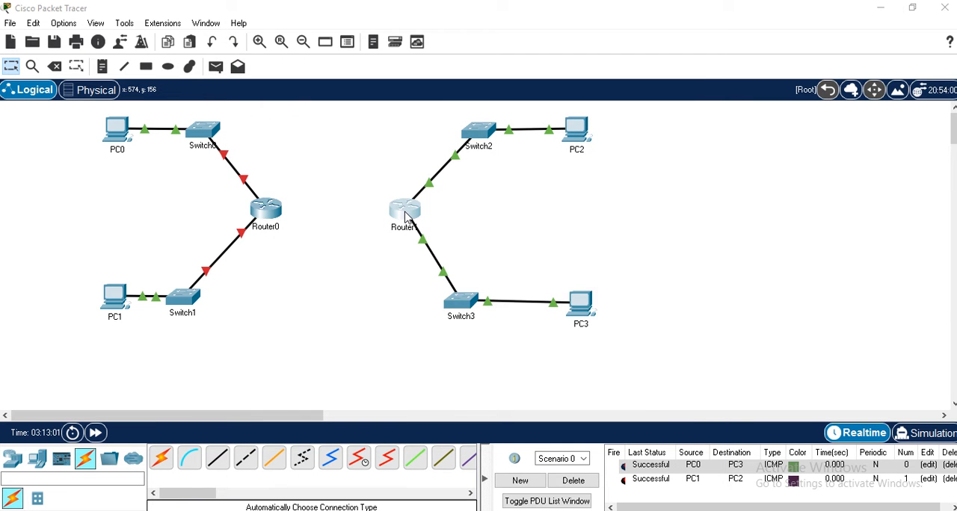
left_click(263, 45)
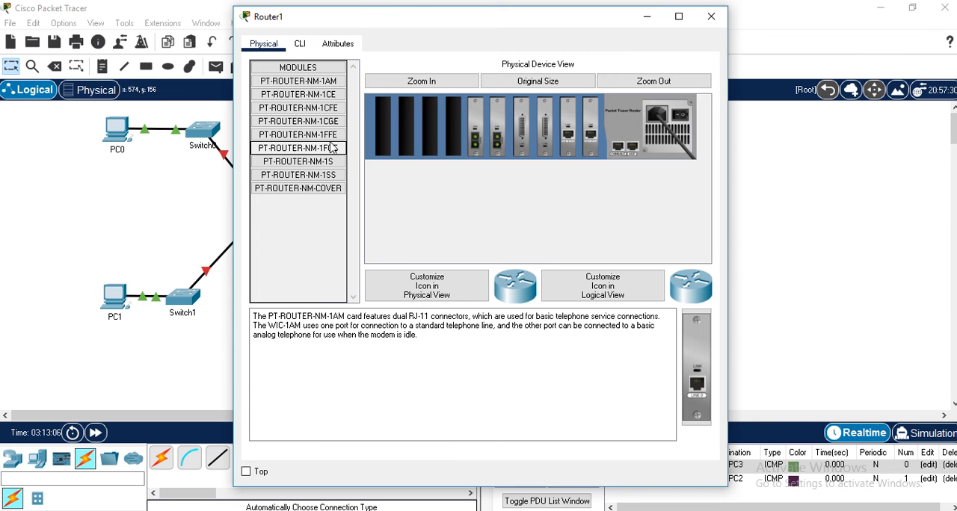
left_click(327, 110)
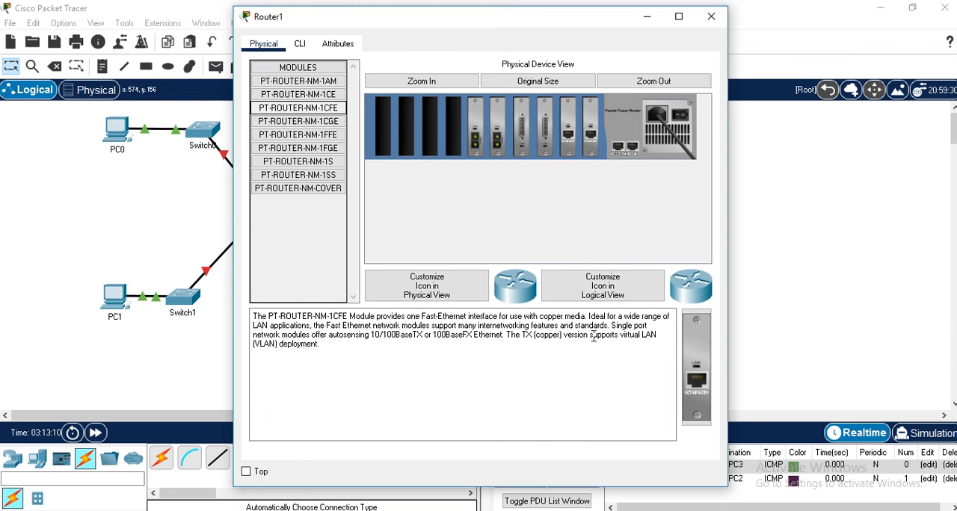
left_click_drag(709, 363, 456, 137)
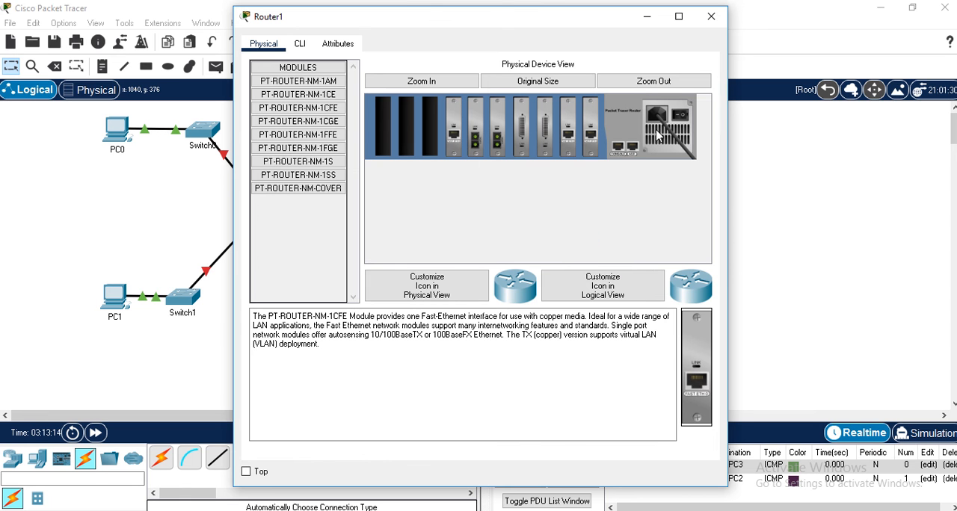
left_click(682, 118)
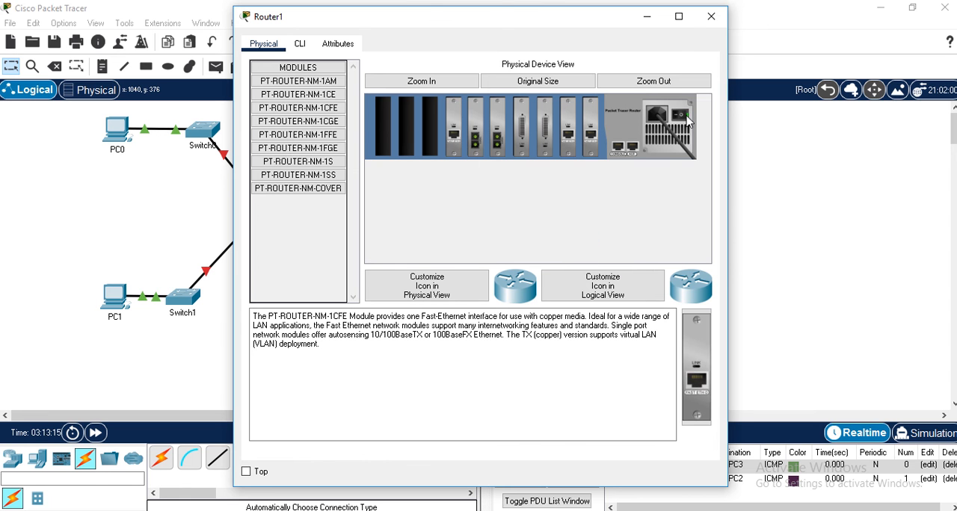
left_click(711, 16)
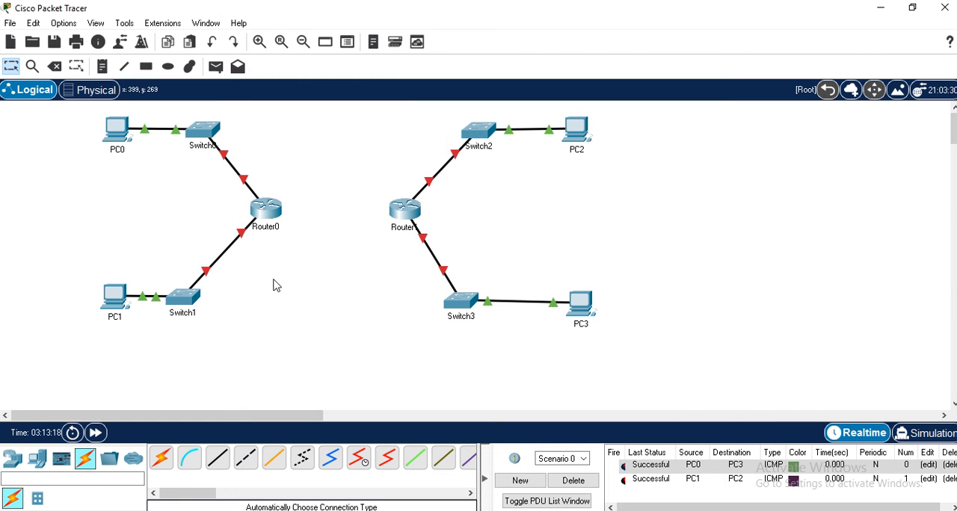
- Connect Router0's FastEthernet6/0 to Router1's FastEthernet6/0 with a Copper Cross-Over cable
mouse_move(268, 213)
mouse_move(406, 218)
mouse_move(390, 213)
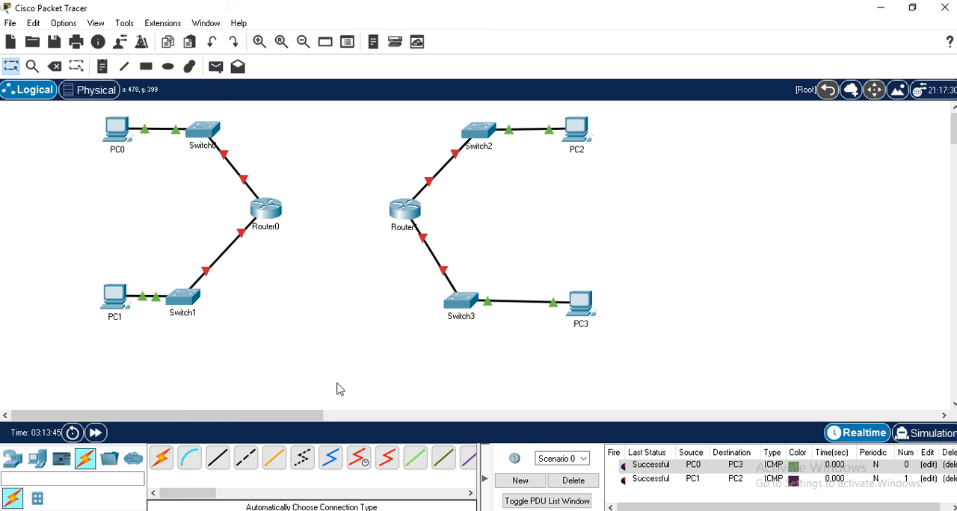
left_click(245, 460)
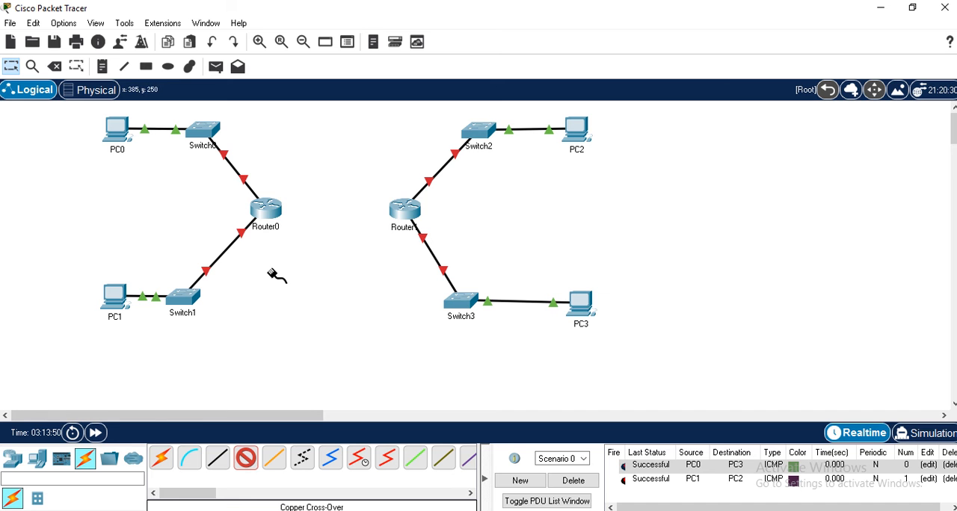
left_click(269, 208)
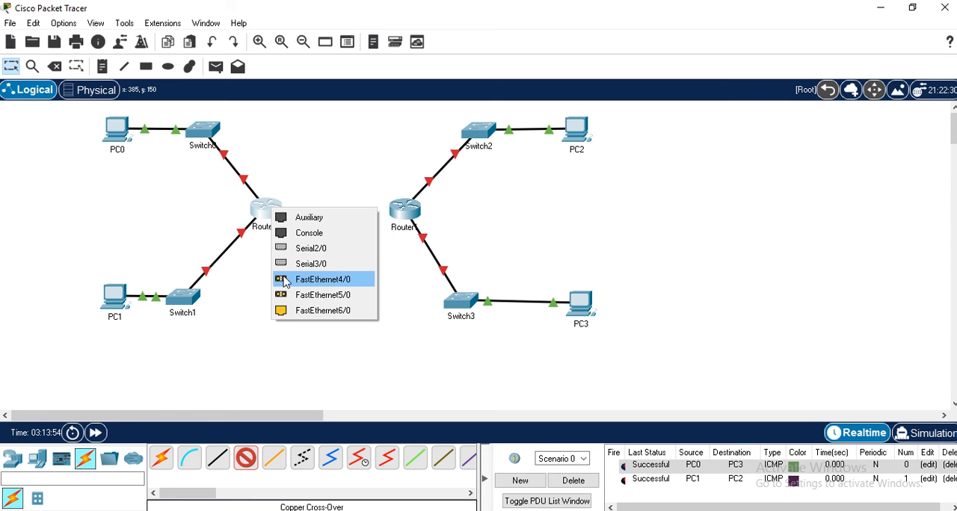
left_click(314, 311)
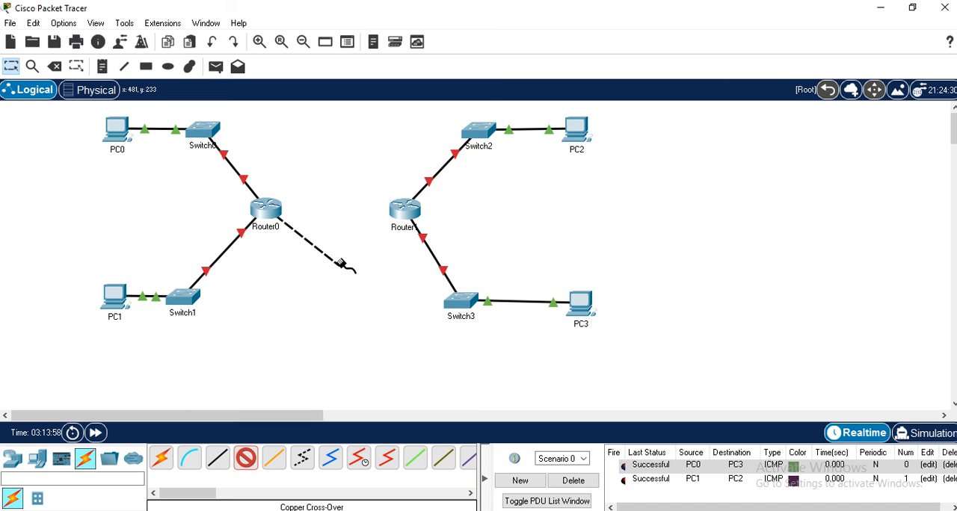
left_click(404, 210)
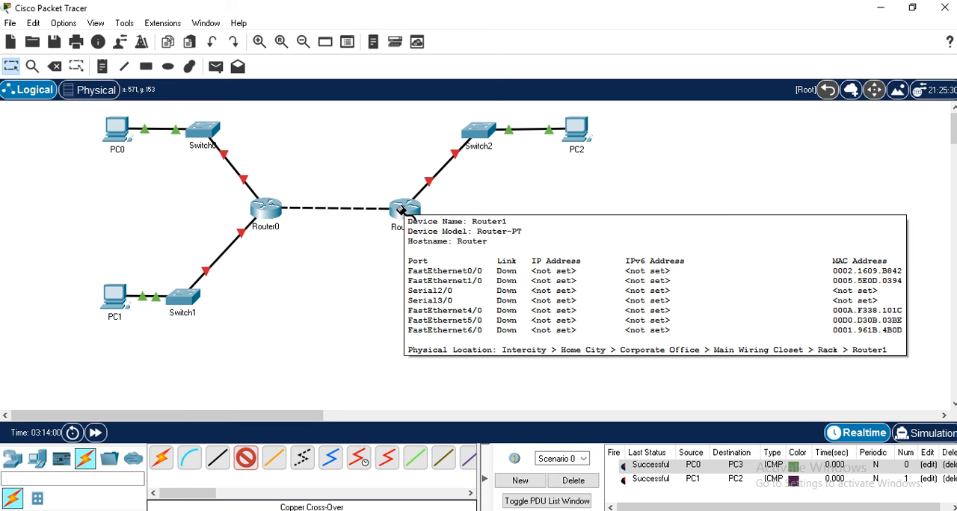
left_click(405, 210)
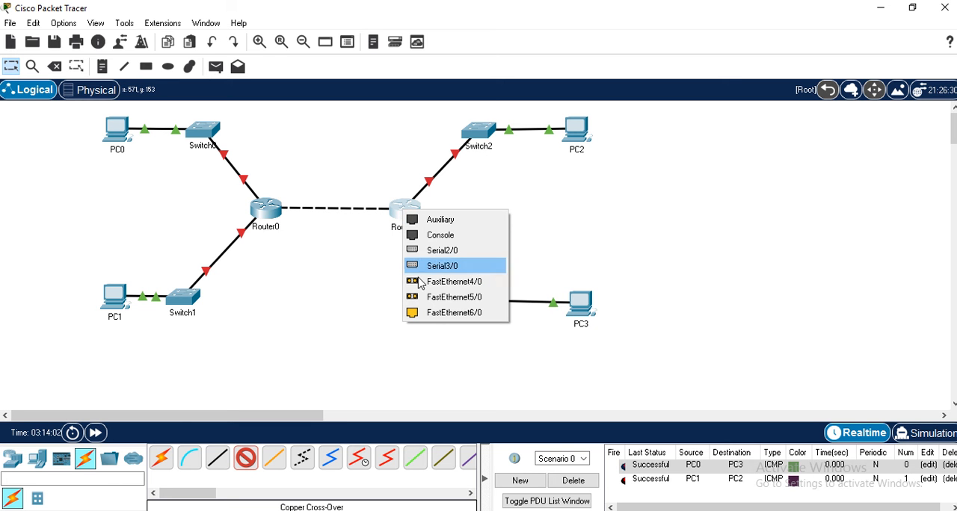
left_click(430, 314)
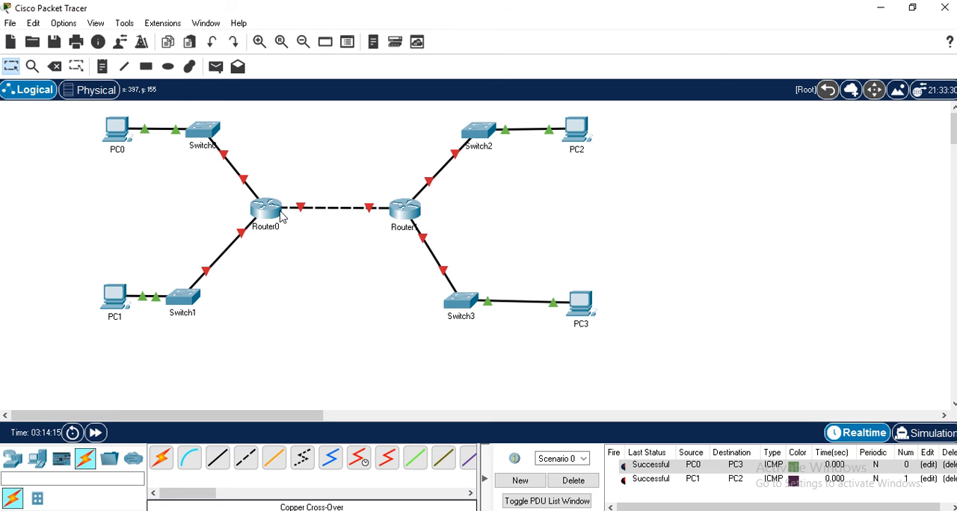
- Review the addressing in the Simulasi 2 - Cross.jpg diagram and return to Cisco Packet Tracer
mouse_move(282, 215)
mouse_move(292, 510)
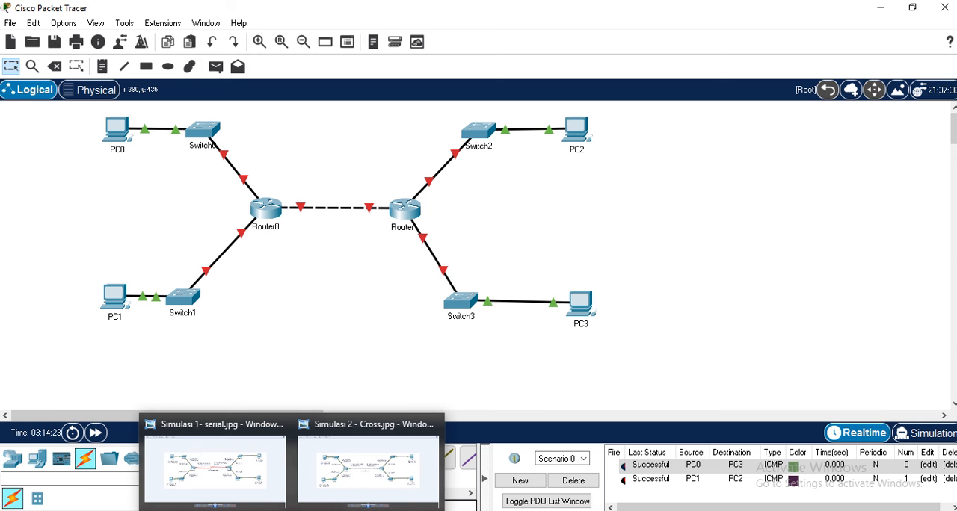
left_click(328, 473)
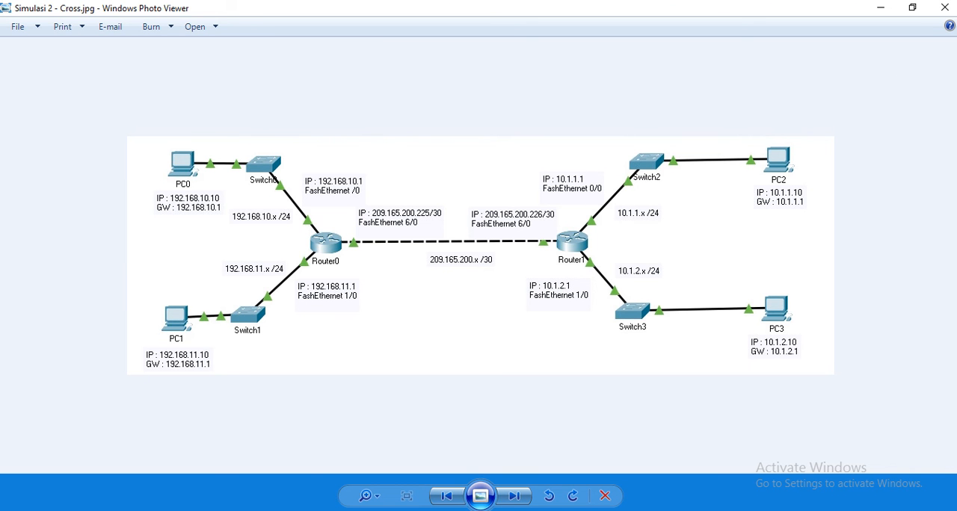
key("alt+Tab")
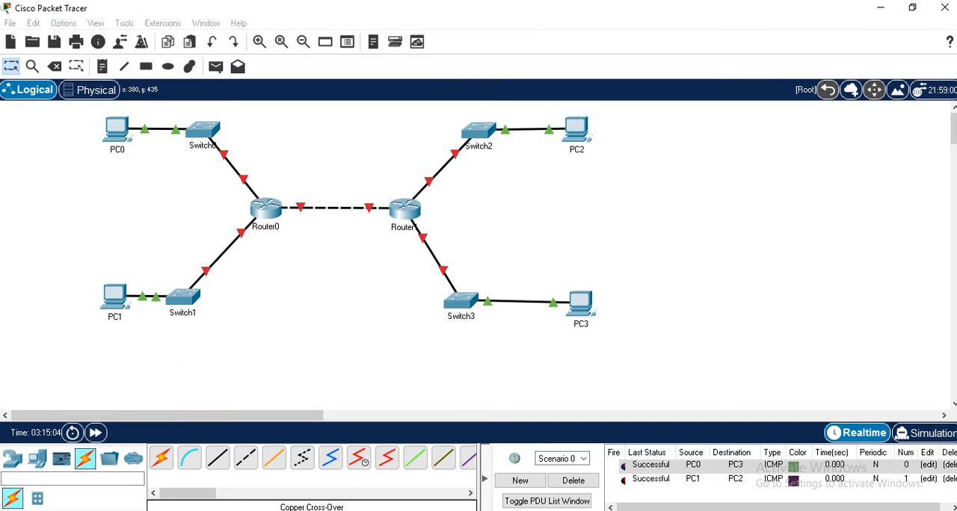
- Open Router0's command line and answer no to the initial configuration dialog to reach the Router> prompt
left_click(263, 215)
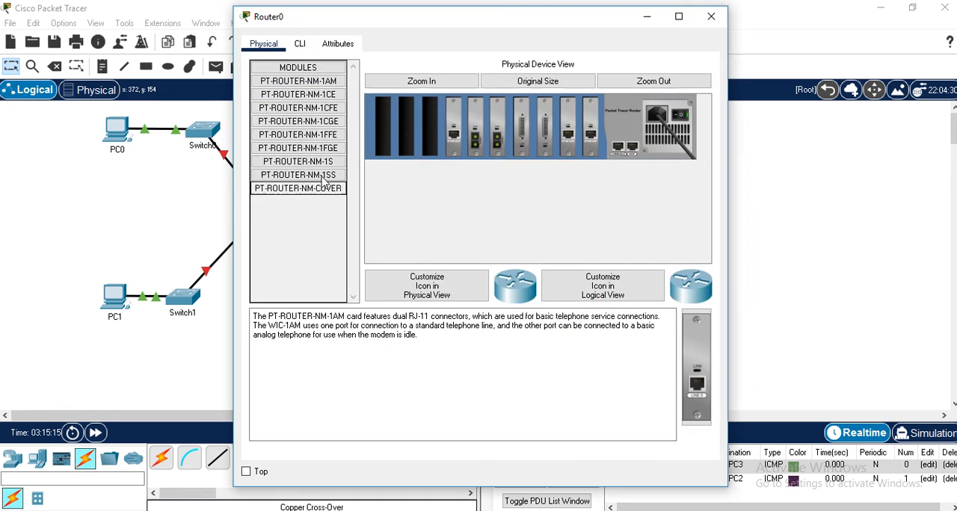
left_click(302, 44)
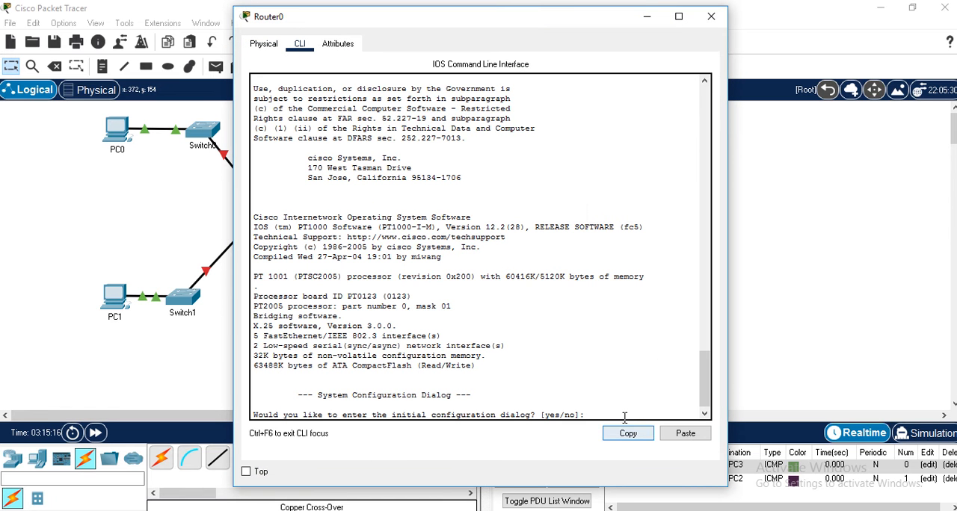
type("no")
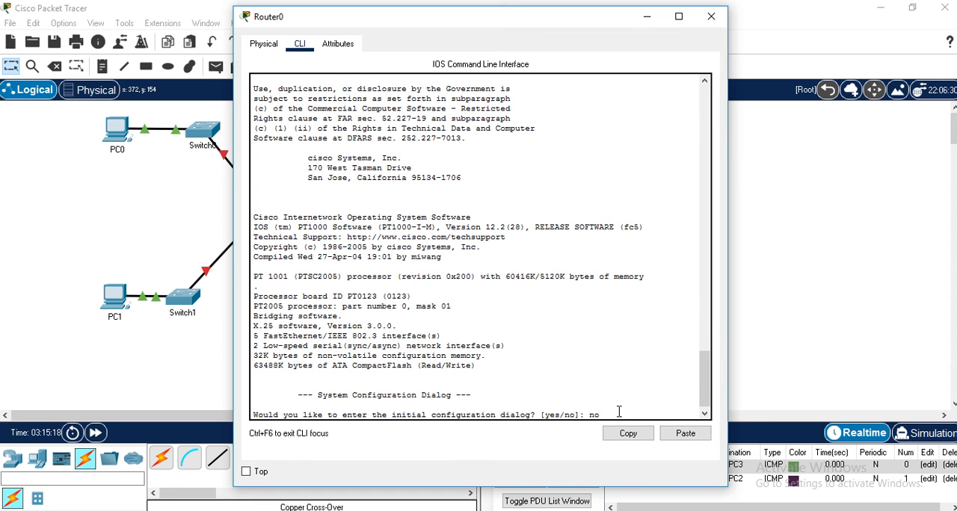
key("Return")
- Enter privileged and then global configuration mode on Router0 and select interface fastEthernet 6/0
key("Return")
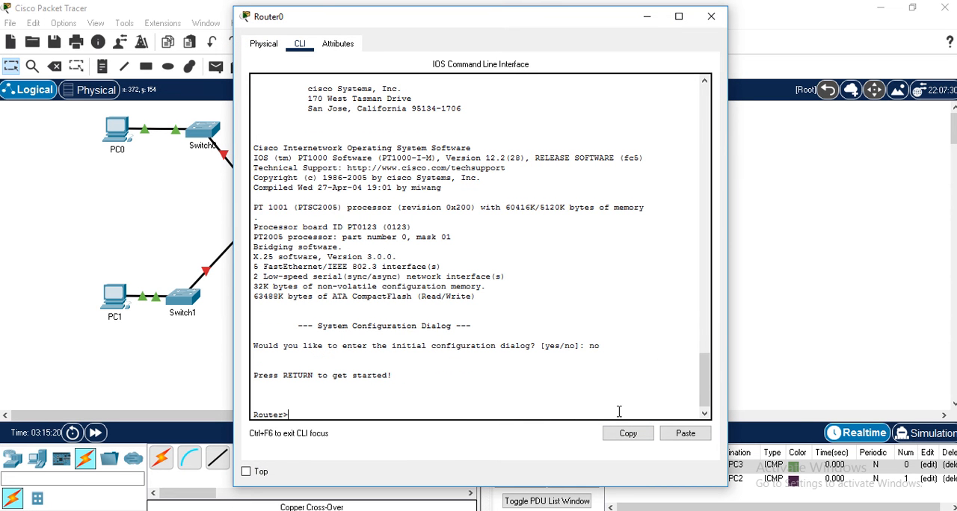
type("en")
key("Return")
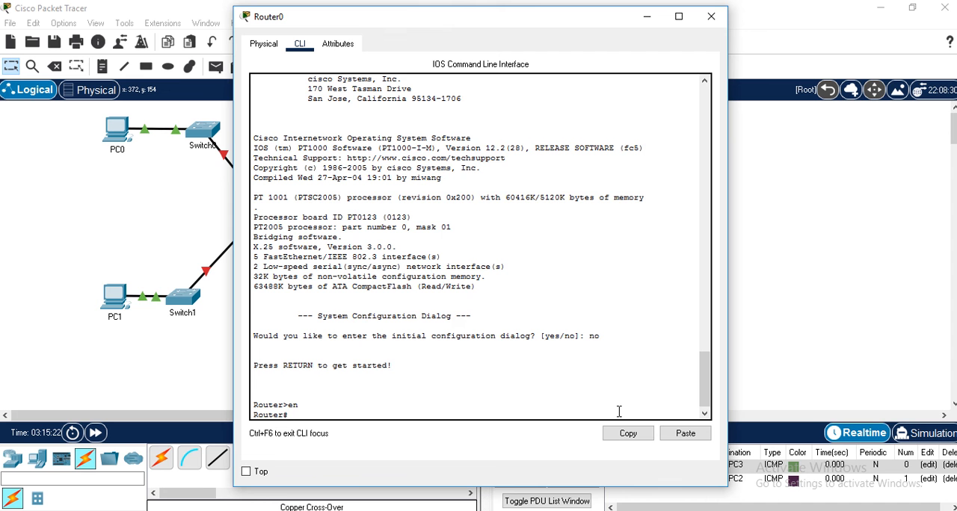
type("conf")
key("Return")
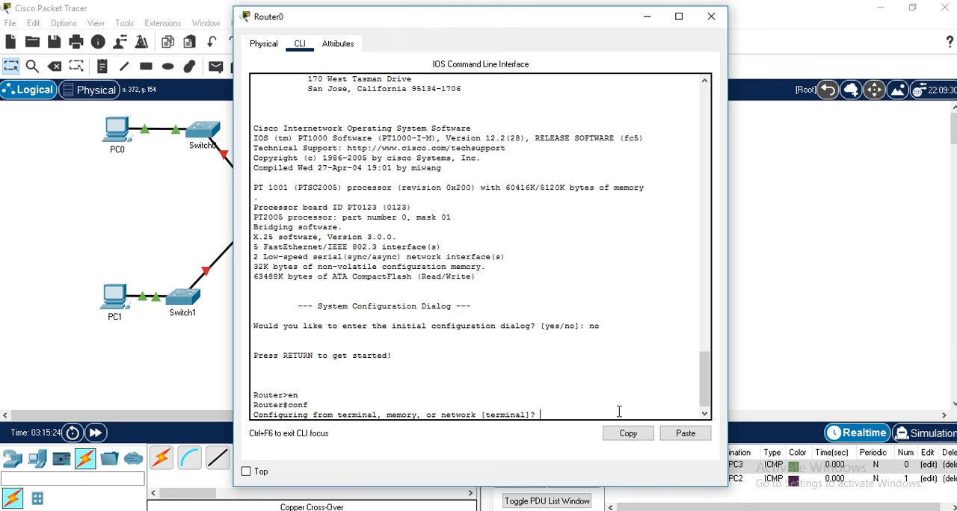
key("Return")
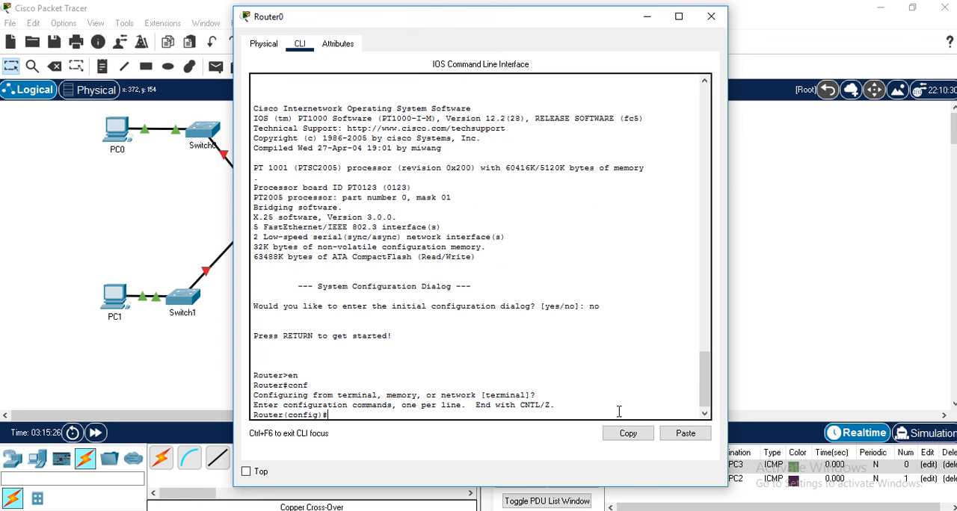
type("in")
key("Tab")
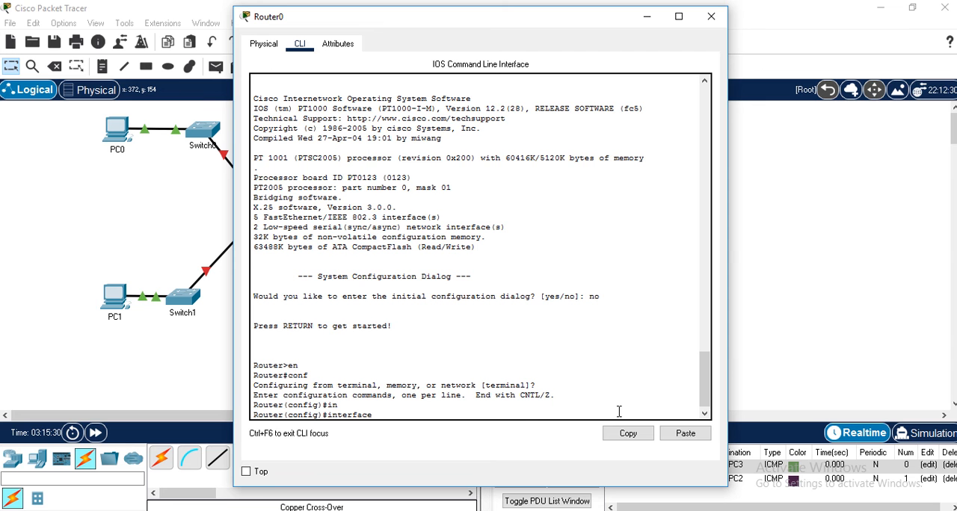
type("fas")
key("Tab")
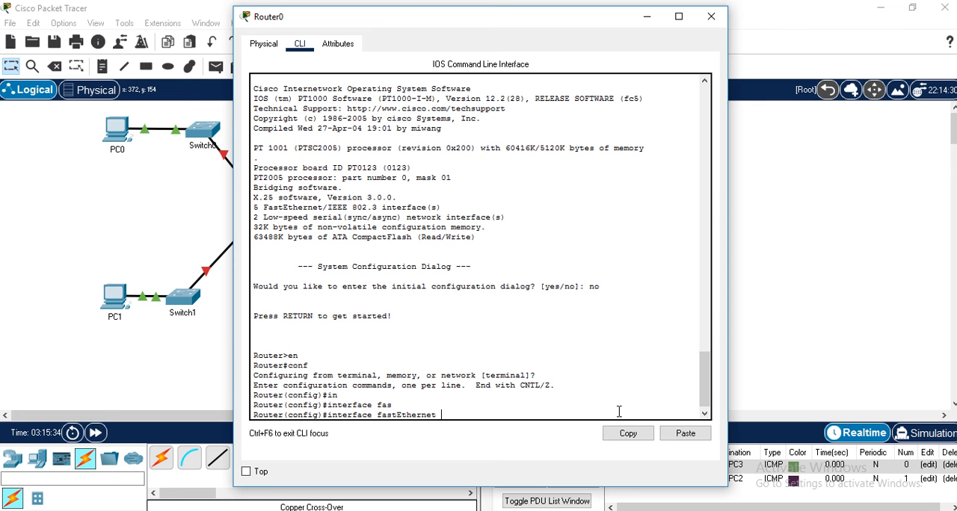
type("6/0")
key("Return")
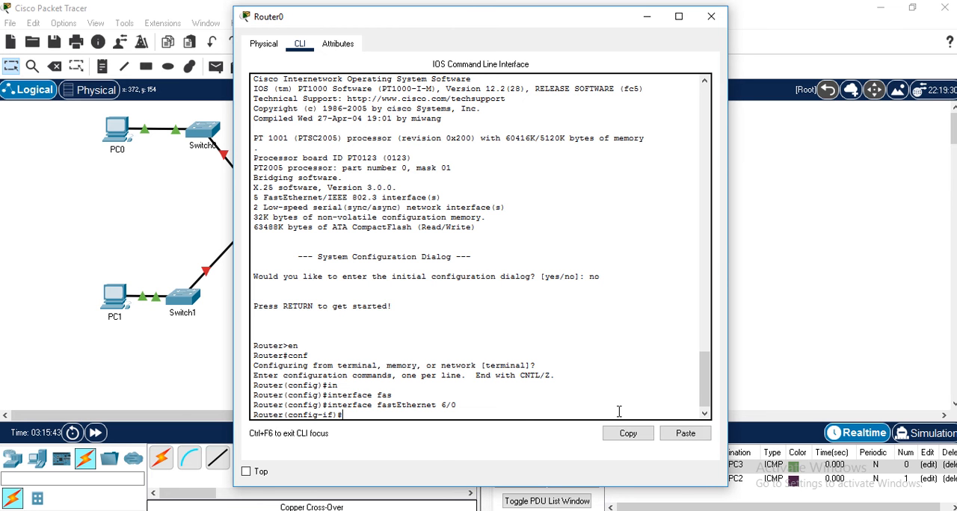
- Assign IP address 209.165.200.225 with subnet mask 255.255.255.252 to Router0's FastEthernet6/0
type("ip add")
key("Tab")
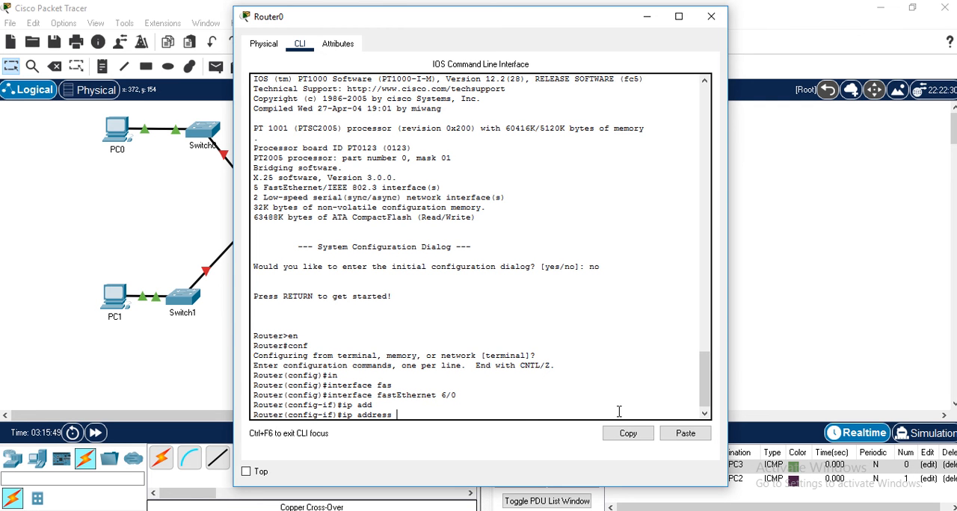
type("209.165.200.225")
type("255.2")
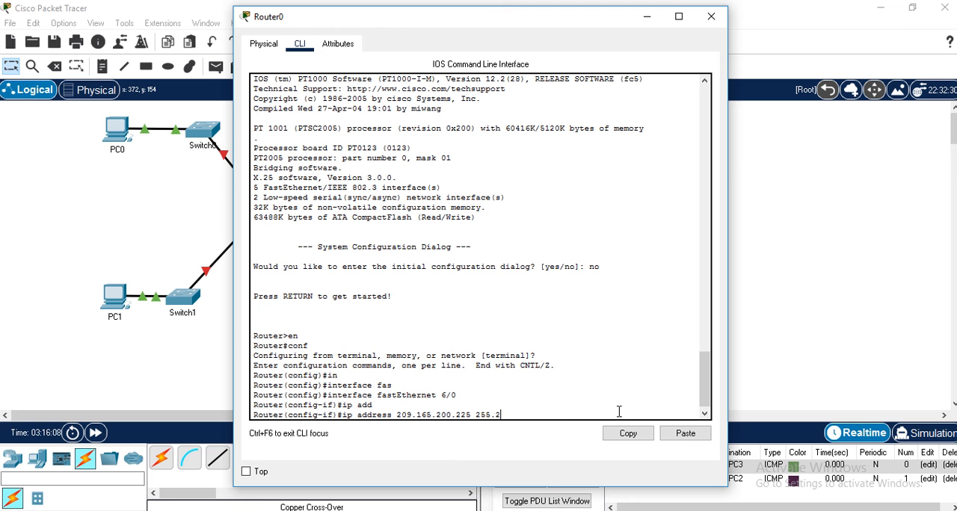
type("55.255.252")
key("Return")
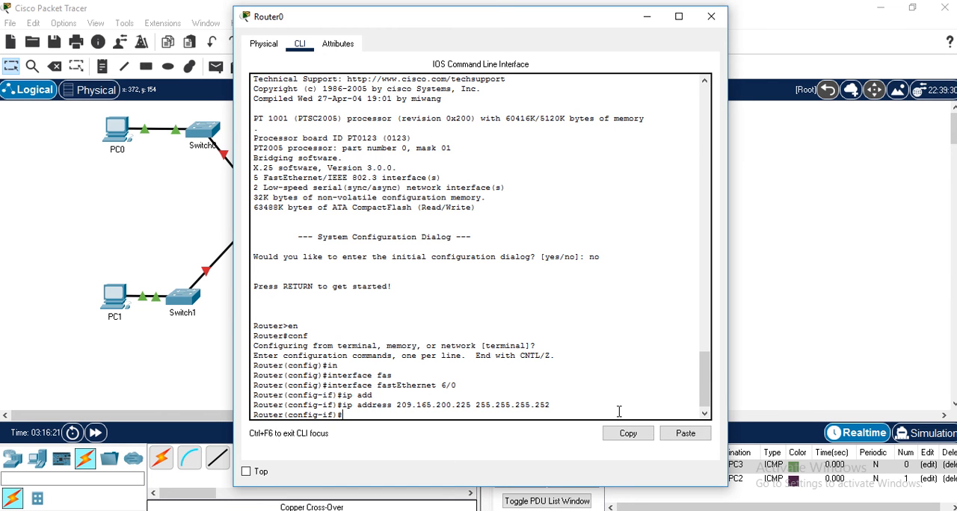
- Enable Router0's FastEthernet6/0 with no shutdown and check the entered address and commands
type("no sh")
key("Tab")
key("Return")
key("Return")
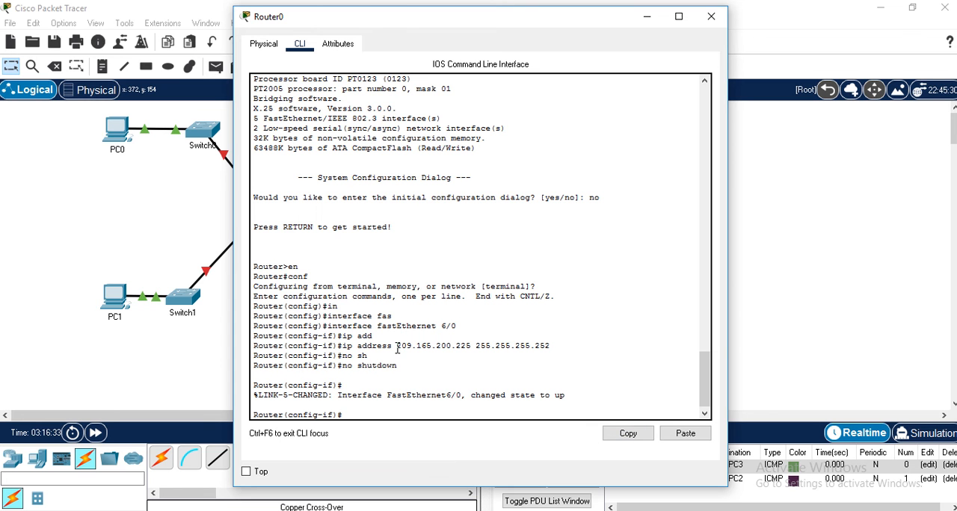
left_click_drag(397, 347, 491, 346)
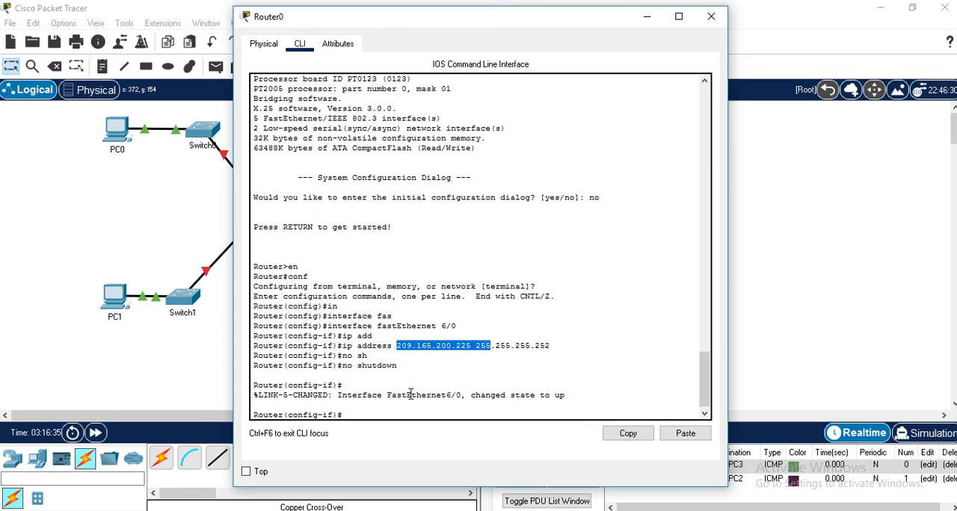
left_click_drag(386, 367, 353, 355)
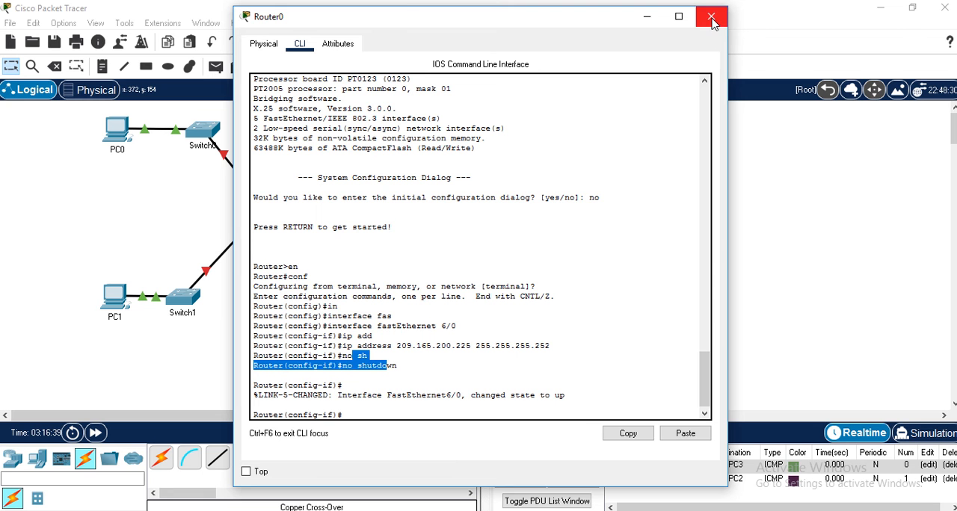
- Exit Router0's interface and global configuration modes back to the Router# prompt, and close its window
left_click(379, 408)
type("ex\\e")
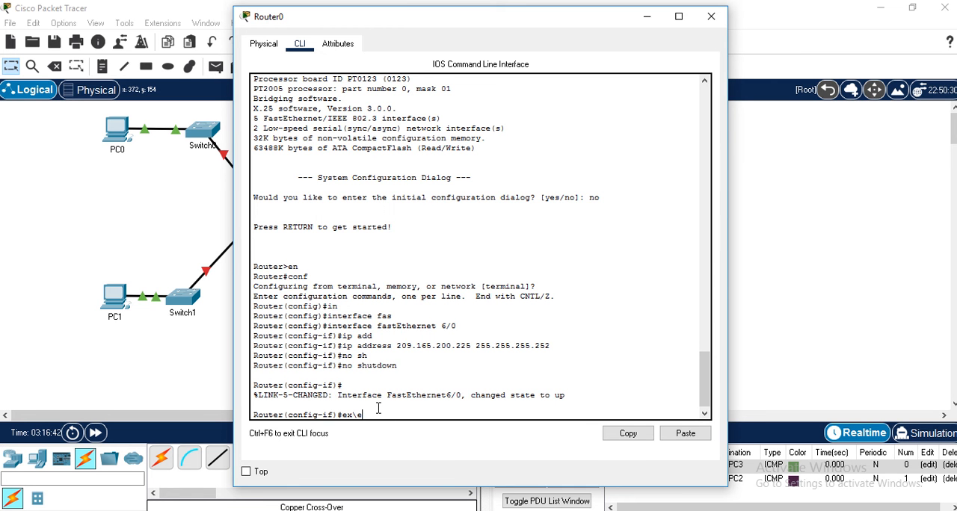
key("BackSpace")
key("BackSpace")
key("Return")
type("x")
key("Return")
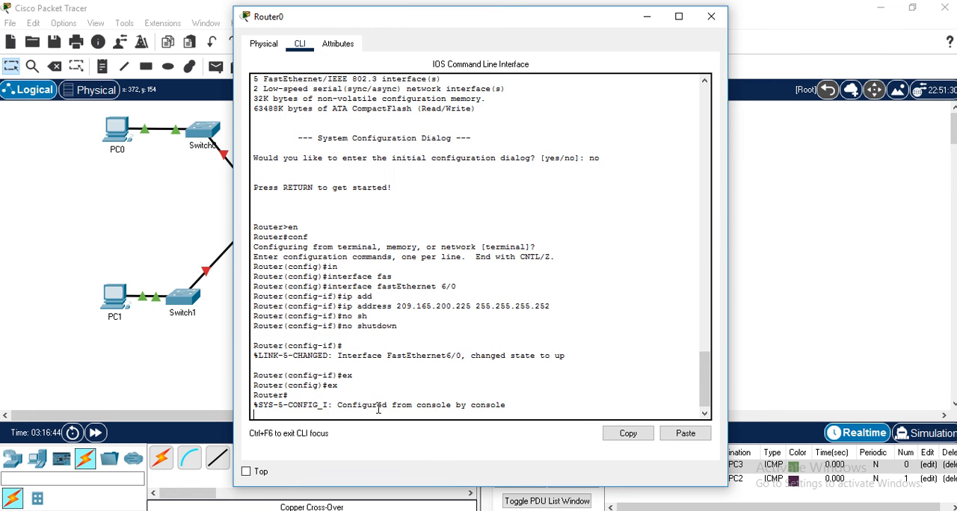
left_click(713, 17)
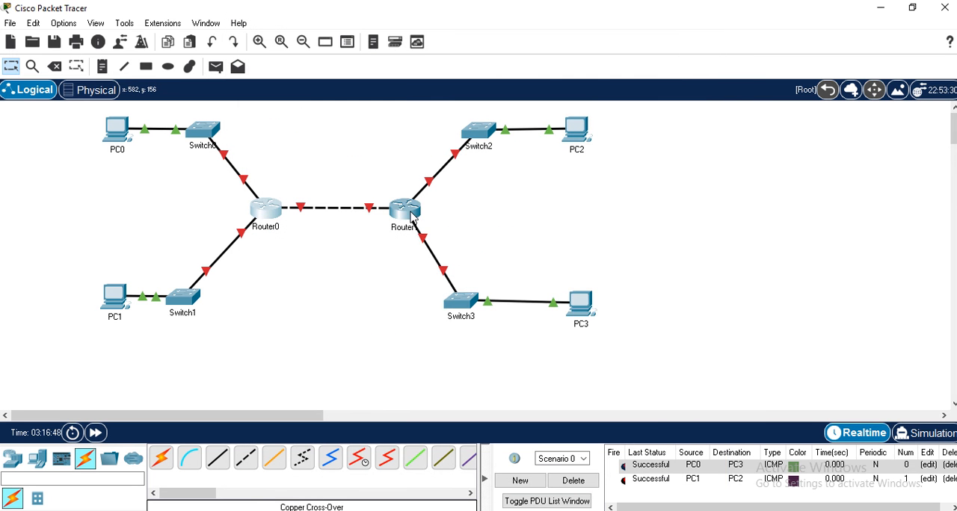
- Open Router1's command line and answer no to the initial configuration dialog to reach the Router> prompt
left_click(410, 215)
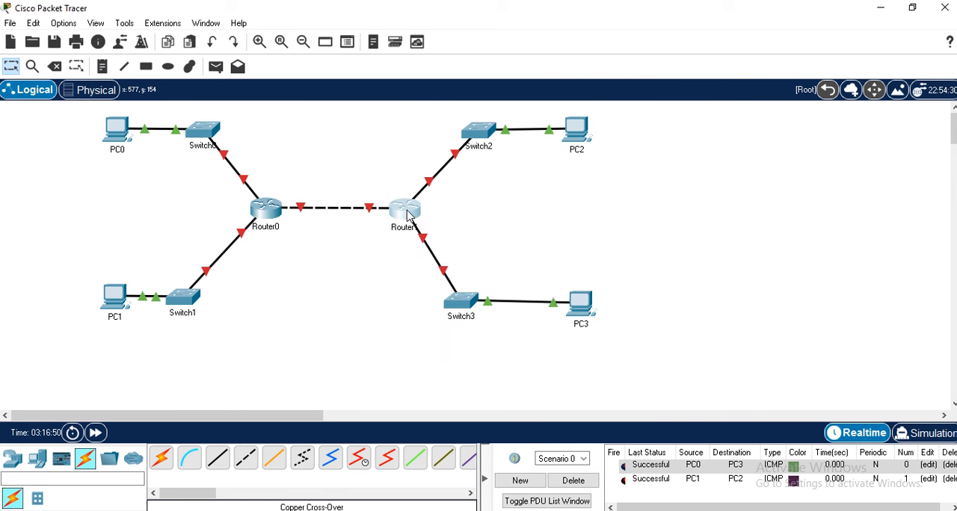
left_click(290, 43)
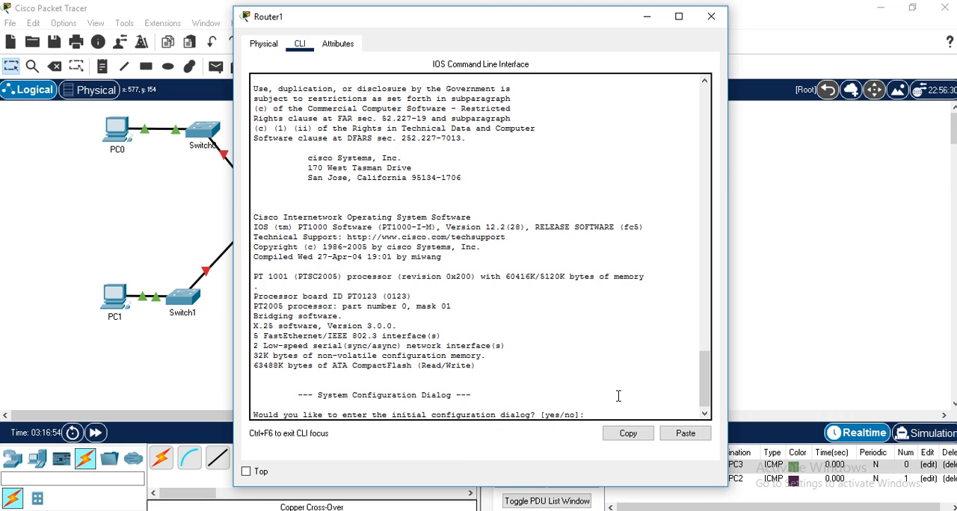
type("no")
key("Return")
- Enter privileged and then global configuration mode on Router1 and select interface fastEthernet 6/0
key("Return")
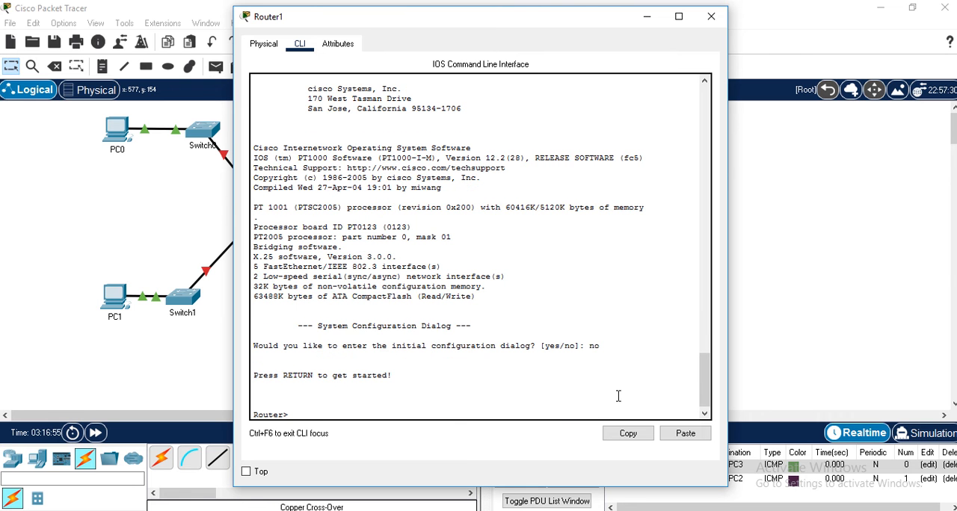
type("en")
key("Return")
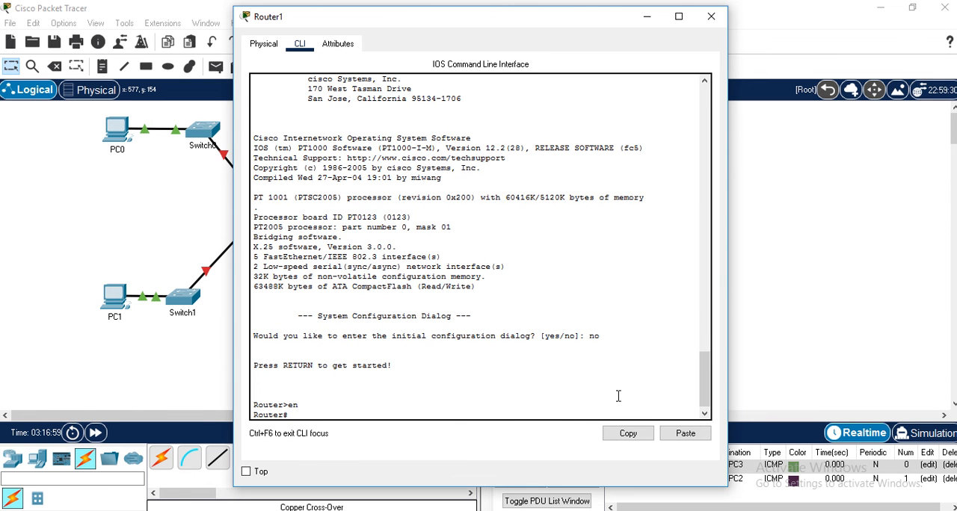
type("conf")
key("Return")
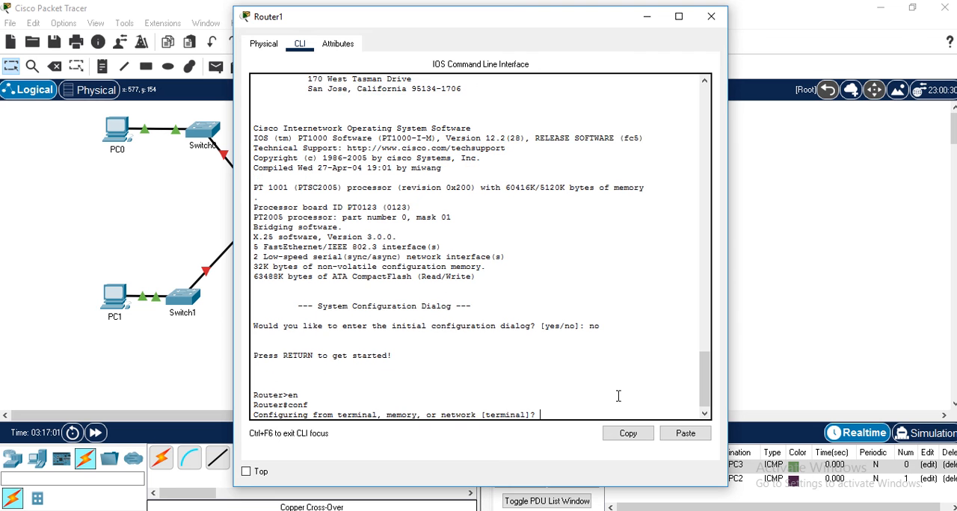
key("Return")
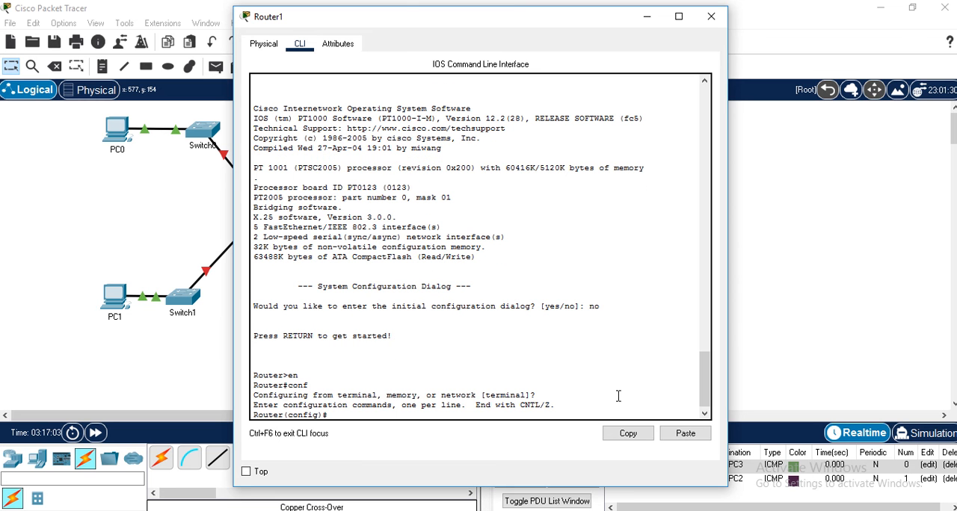
type("int")
key("Tab")
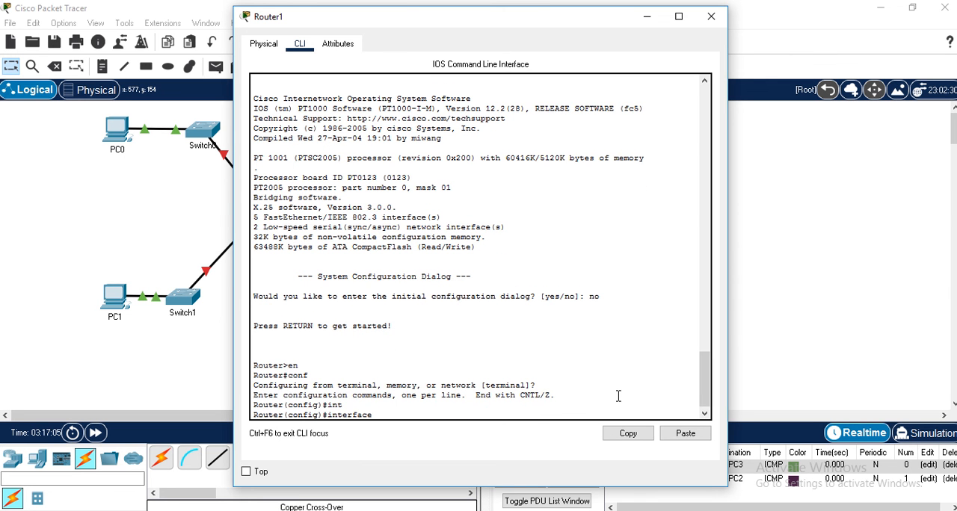
type("fas")
key("Tab")
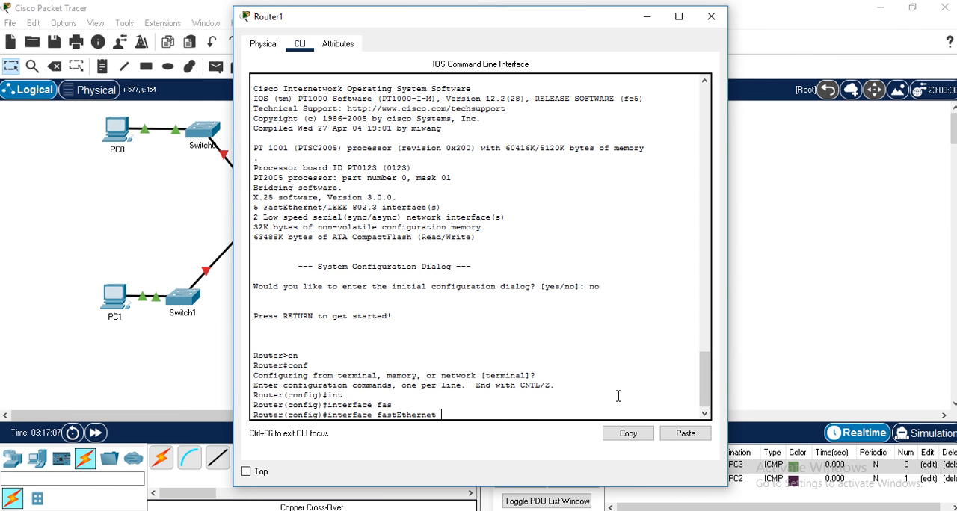
type("6/0")
key("Return")
- Assign IP address 209.165.200.226 with subnet mask 255.255.255.252 to Router1's FastEthernet6/0
type("ip add")
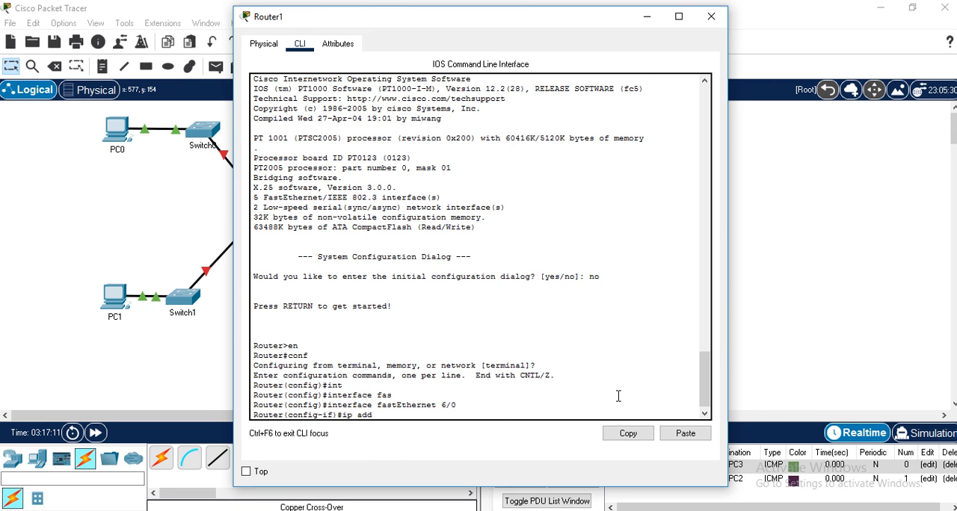
key("Tab")
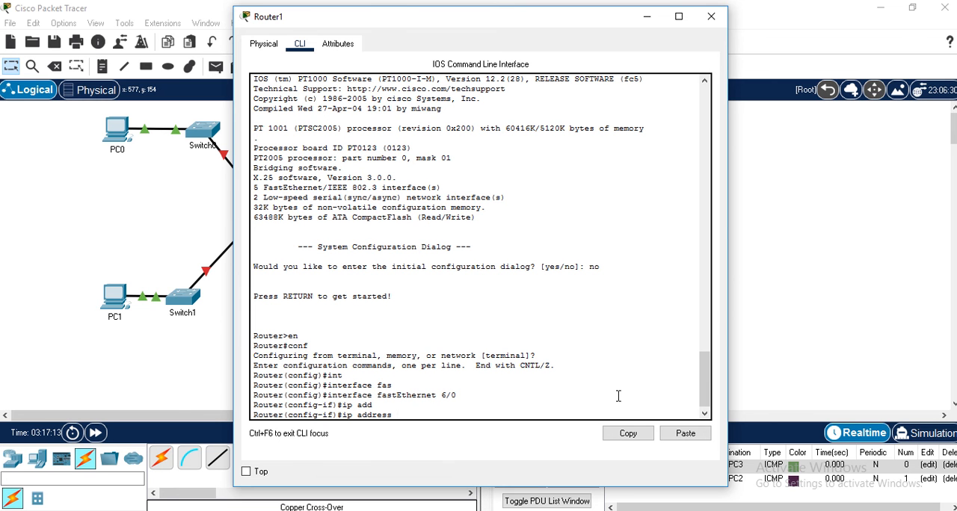
type("209.165.200.226 255.2")
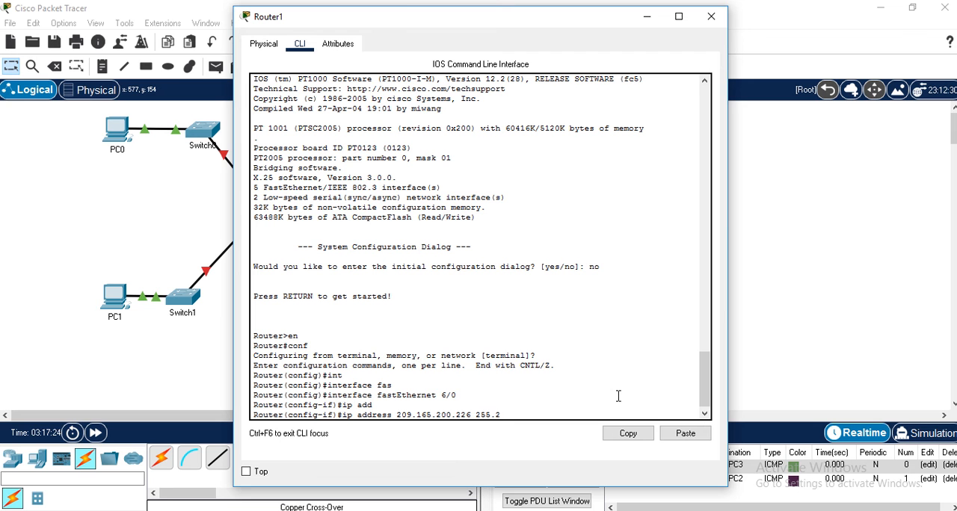
type("55.255.252")
key("Return")
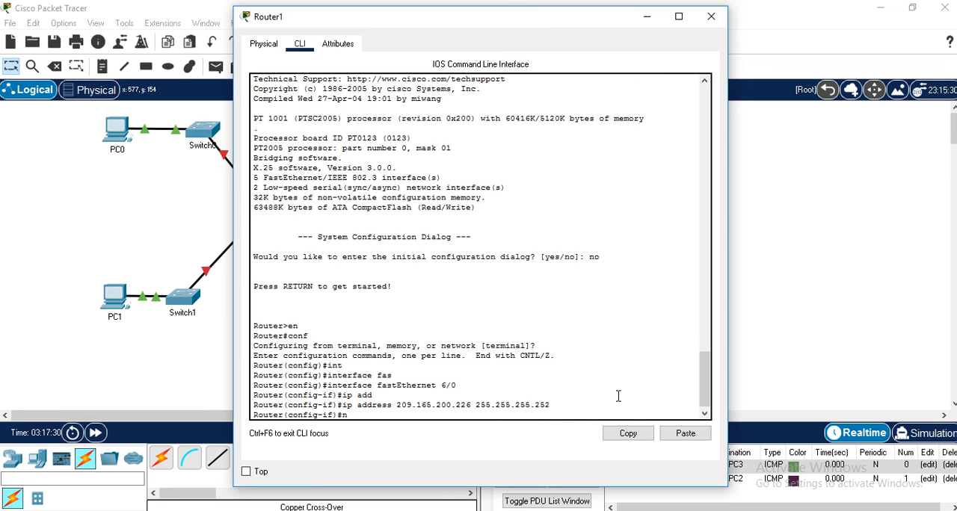
- Enable Router1's FastEthernet6/0 with no shutdown and exit the configuration modes back to the Router# prompt
type("no sh")
key("Tab")
key("Return")
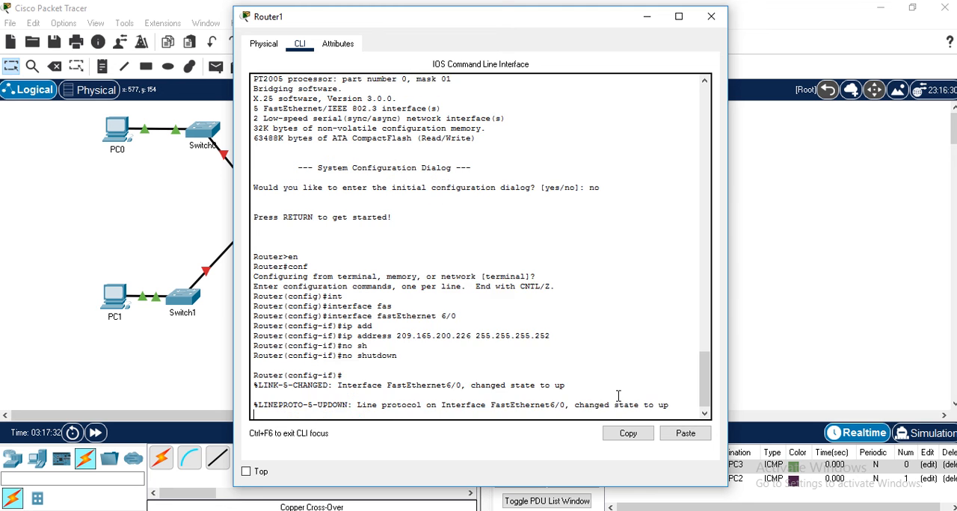
key("Return")
type("ex")
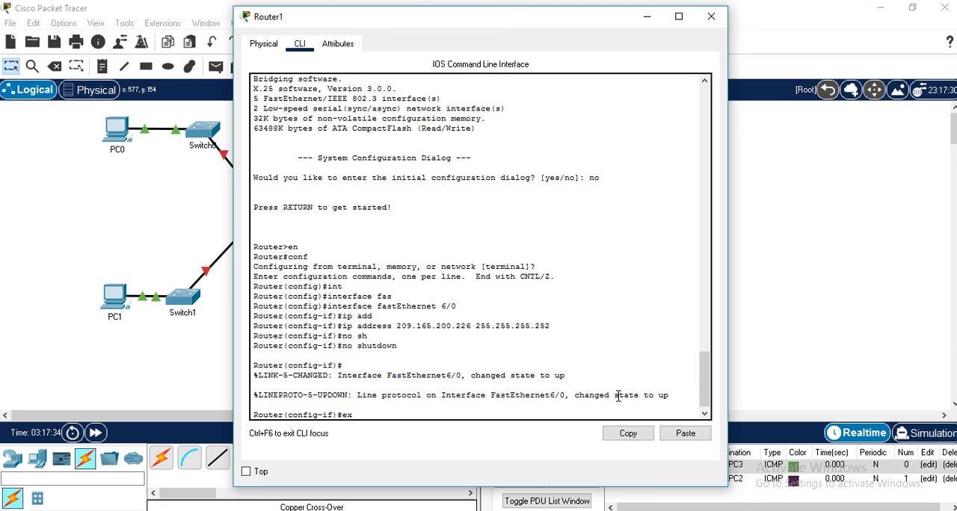
key("Return")
type("ex")
key("Return")
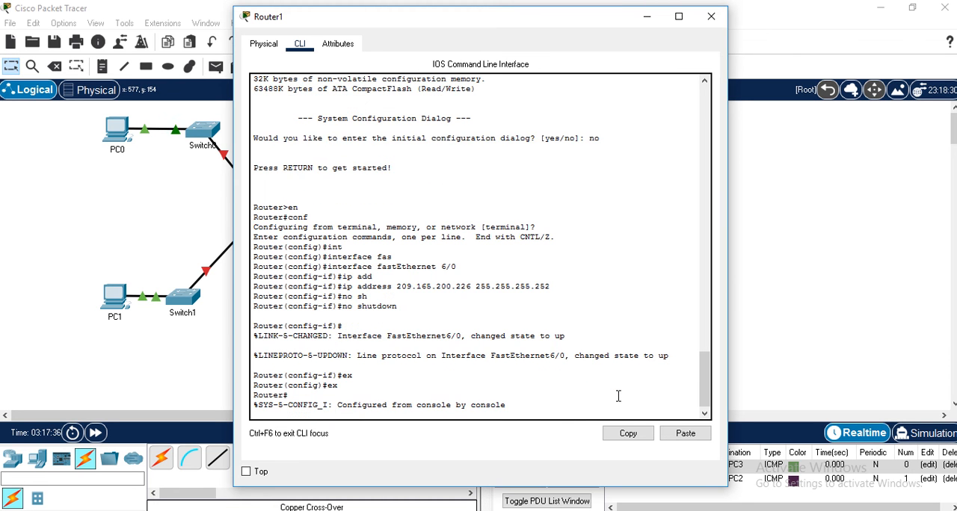
key("Return")
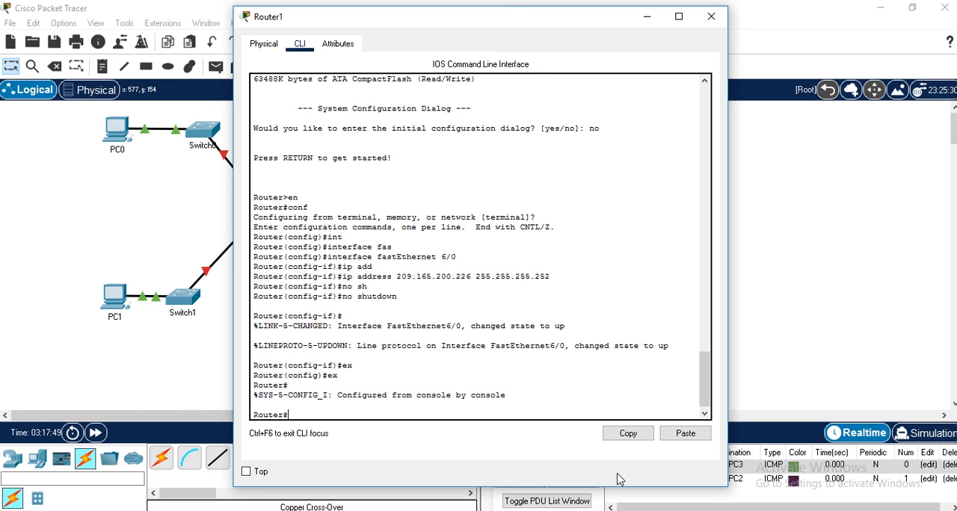
- Display Router1's routing table with show ip route
type("sh")
key("Tab")
type("i")
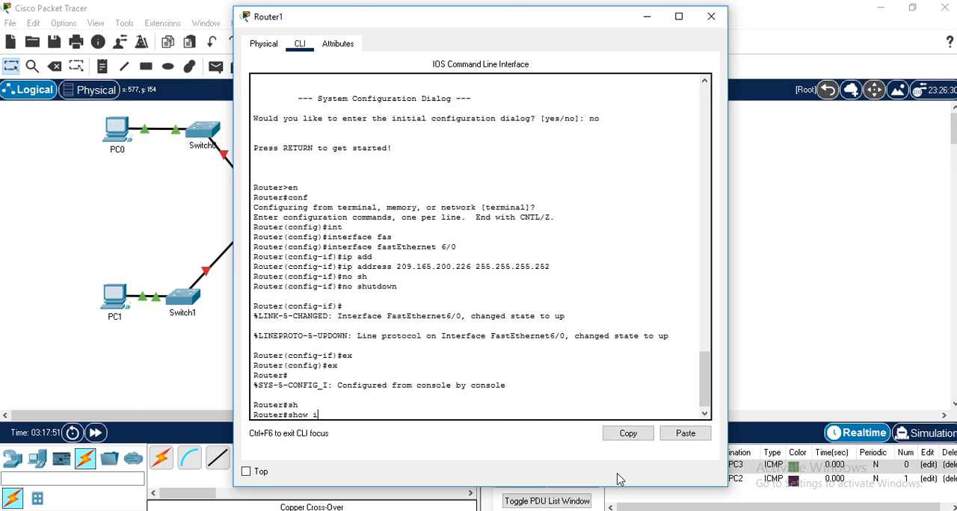
type("p ro")
key("Tab")
key("Return")
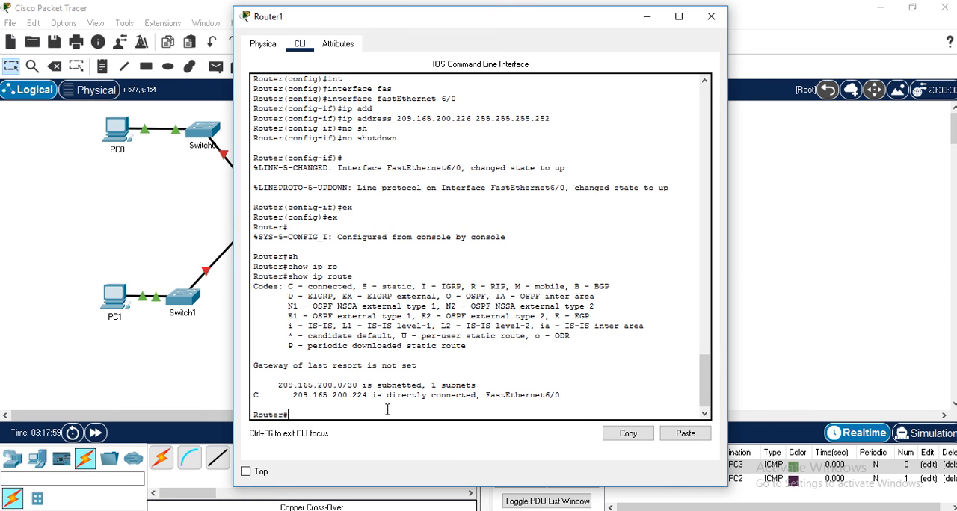
- Add a default static route 0.0.0.0 0.0.0.0 through fastEthernet 6/0 on Router1 and exit global configuration mode
type("conf")
key("Return")
key("Return")
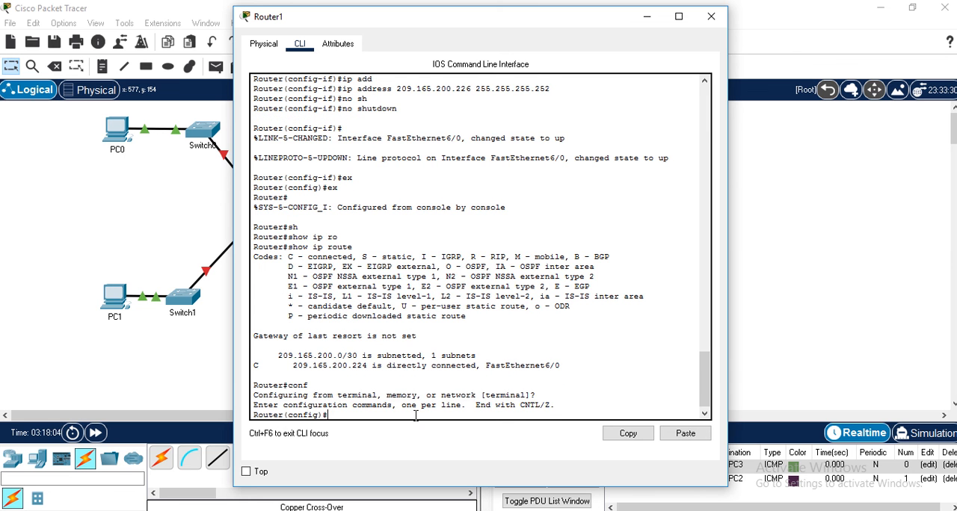
type("ip rou")
key("Tab")
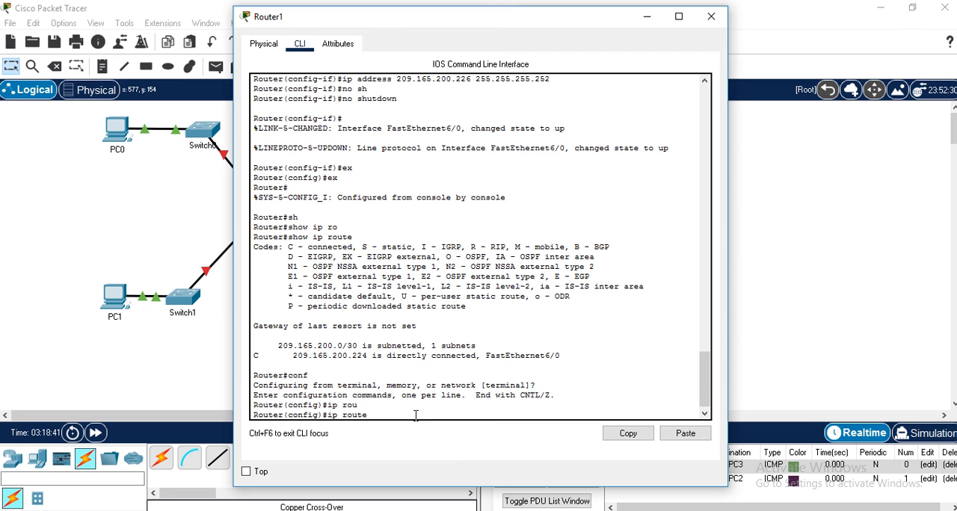
type("0.0.0.0 0.0.0.0 fas")
key("Tab")
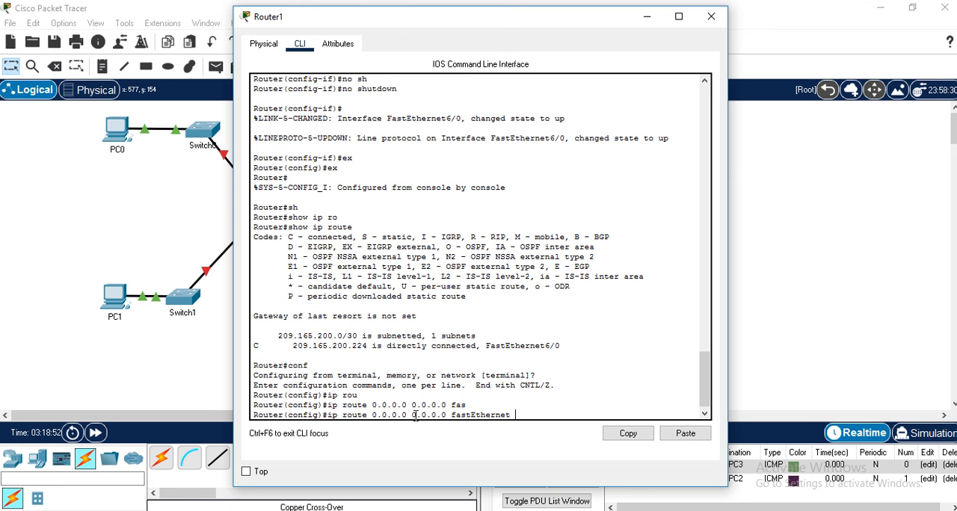
type("6/0")
key("Return")
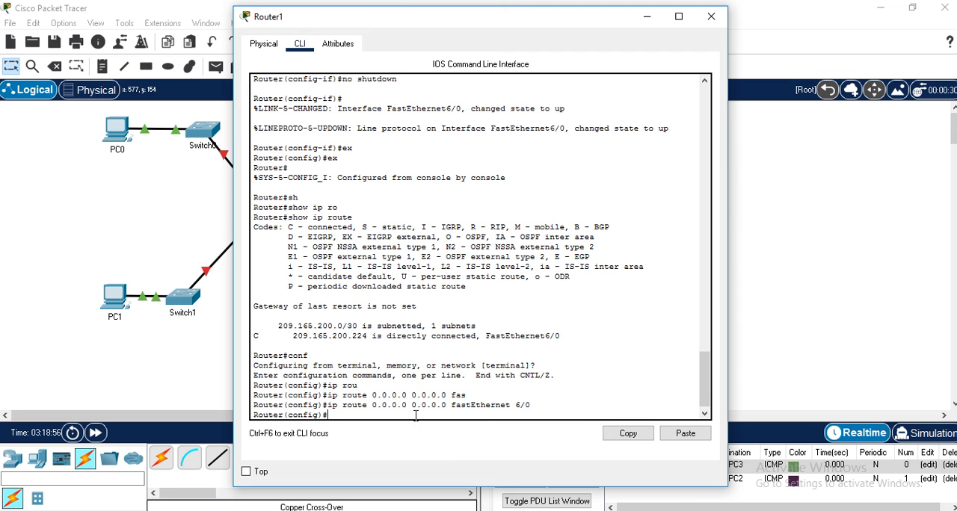
type("ex")
key("Return")
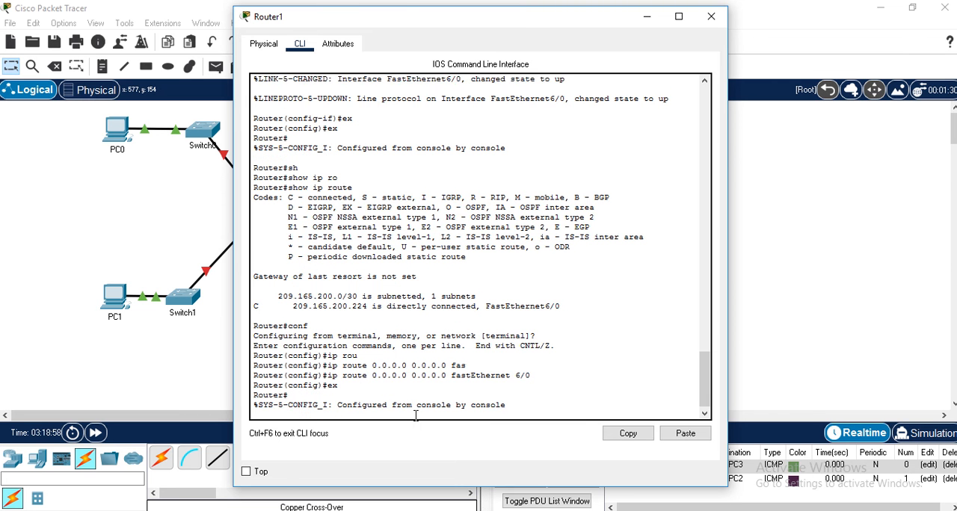
- Display Router1's routing table with show ip route, review its connected and static entries, and close Router1's window
key("Up")
key("Up")
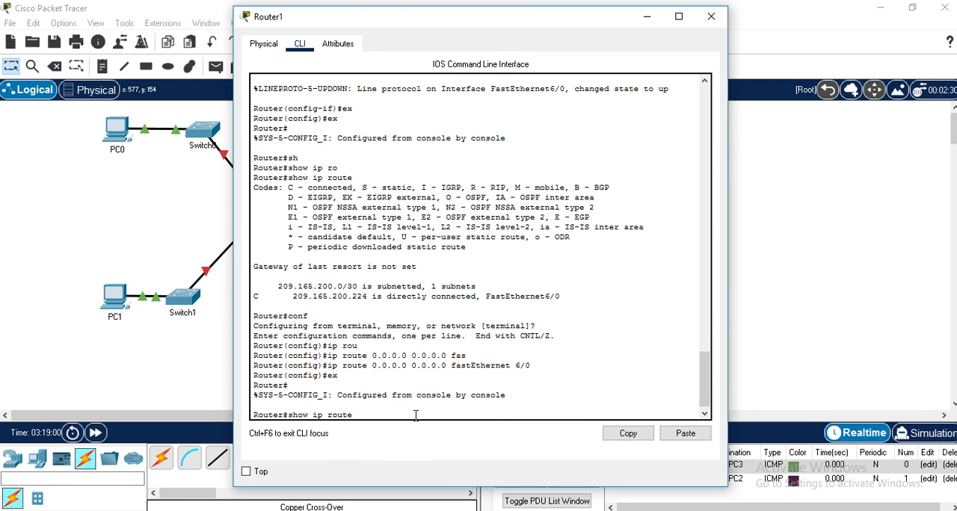
key("Return")
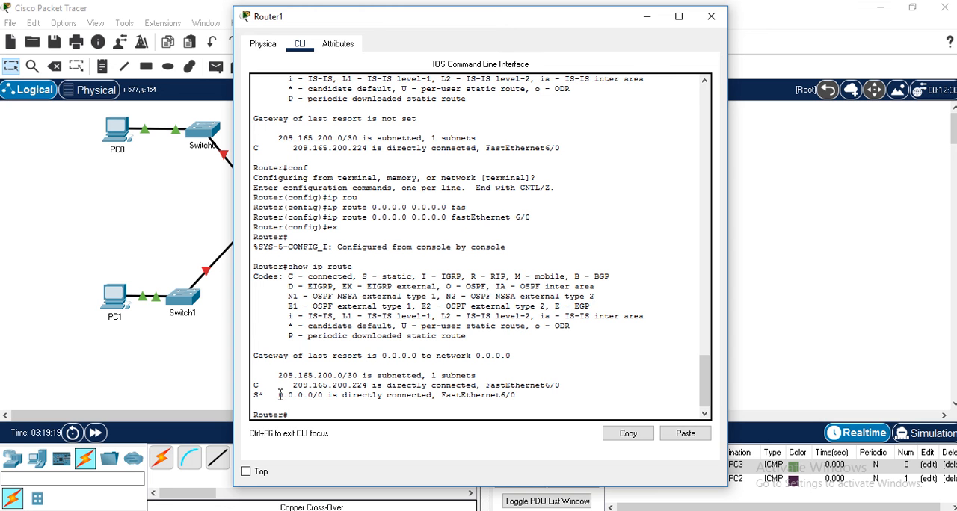
left_click_drag(279, 375, 383, 395)
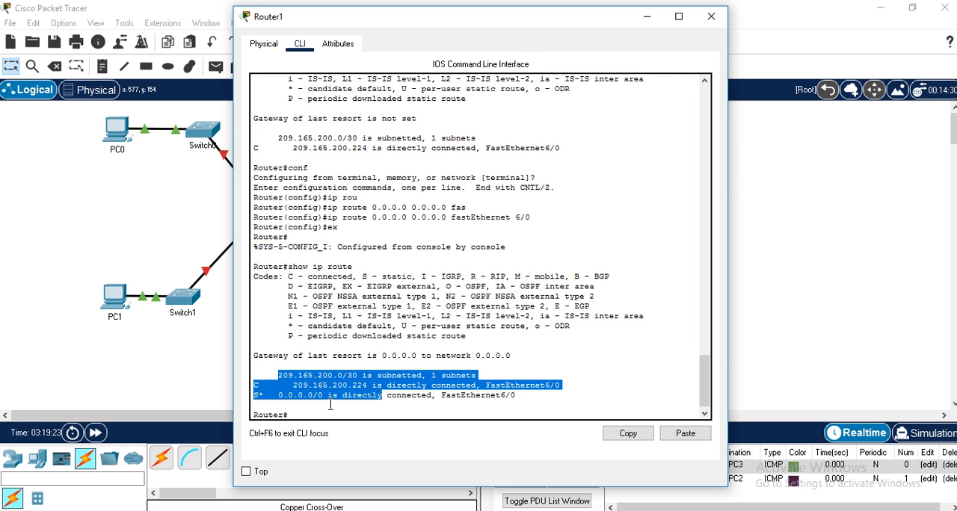
left_click(278, 402)
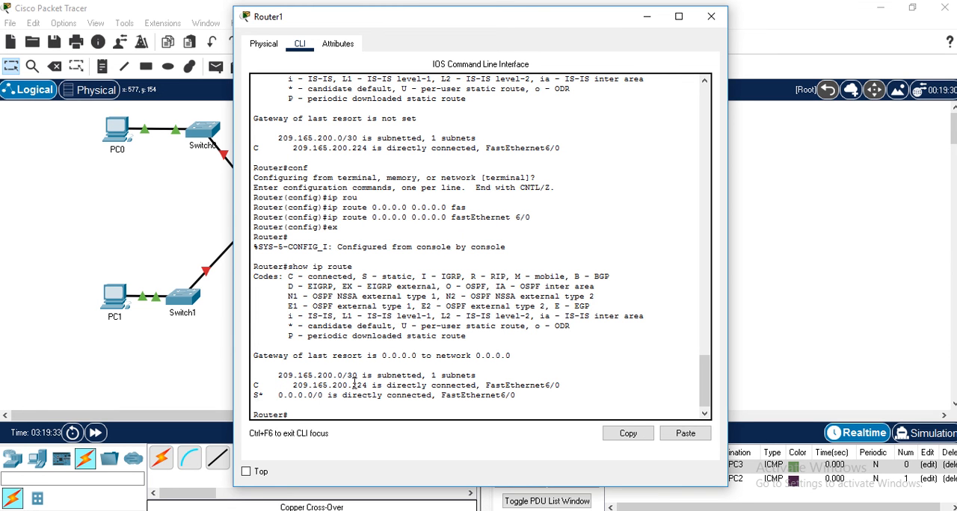
left_click(712, 17)
- Add a default static route 0.0.0.0 0.0.0.0 through fastEthernet 6/0 on Router0 and exit global configuration mode
left_click(266, 211)
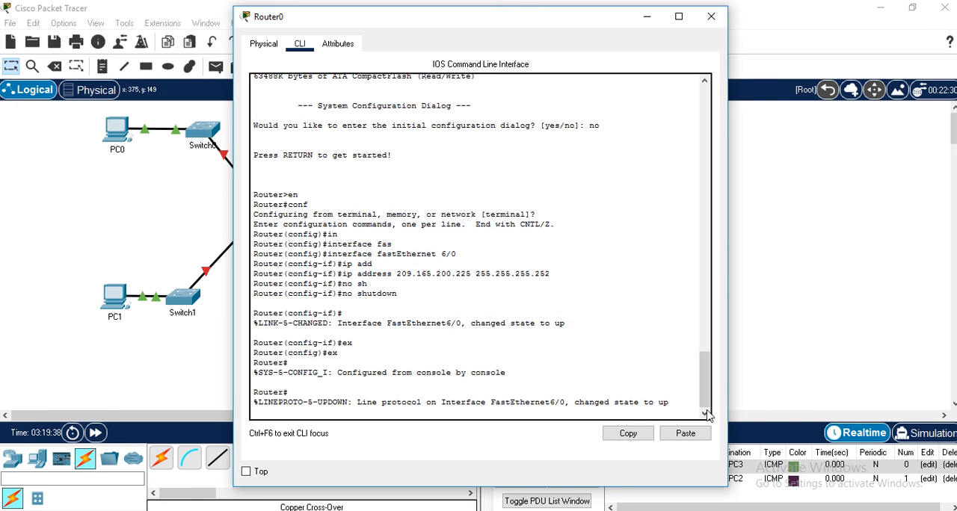
key("Return")
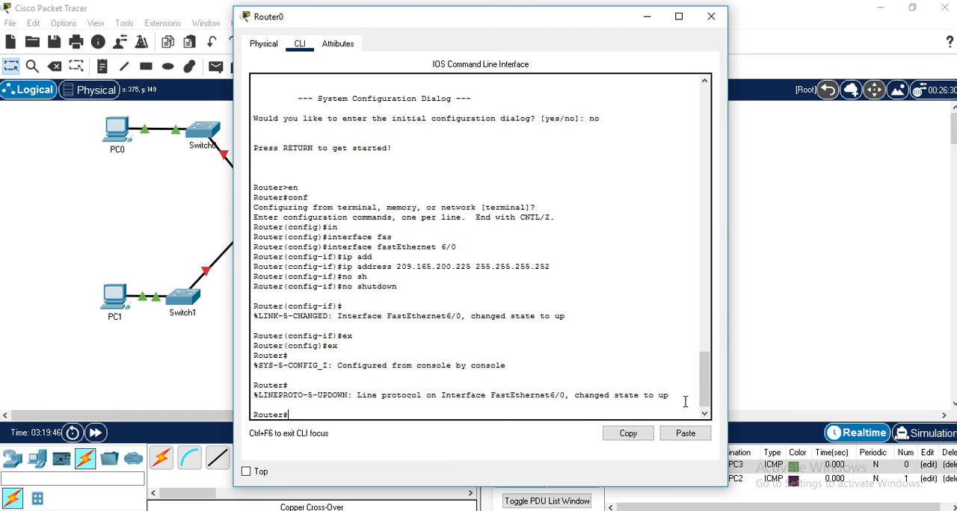
type("conf")
key("Return")
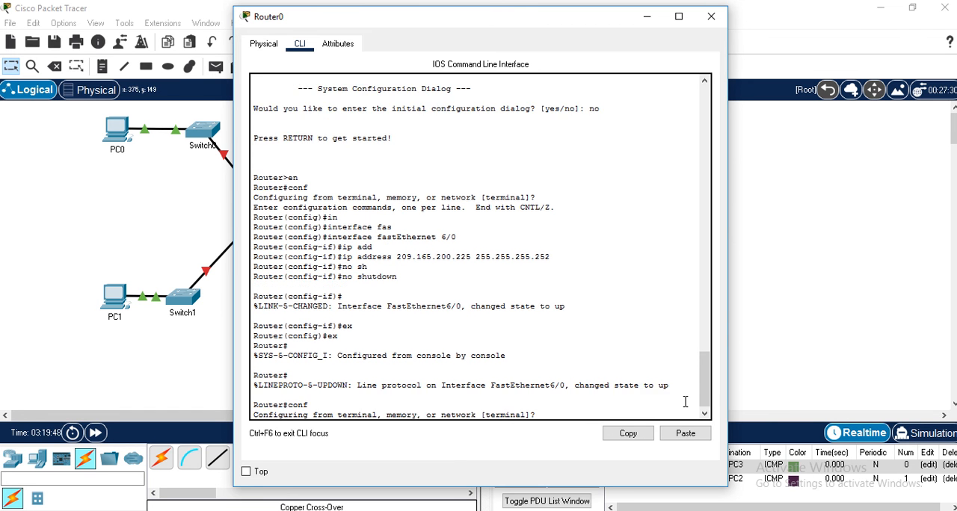
type("ip rou")
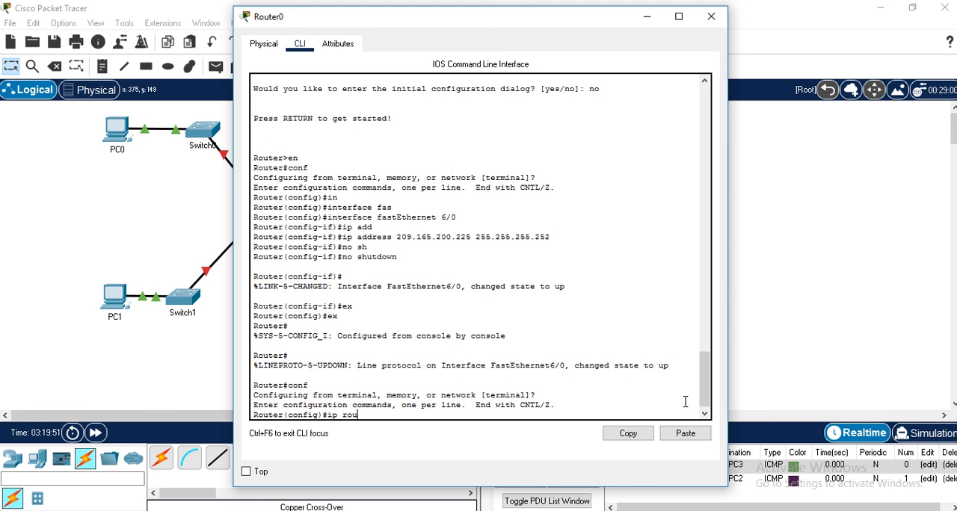
key("Tab")
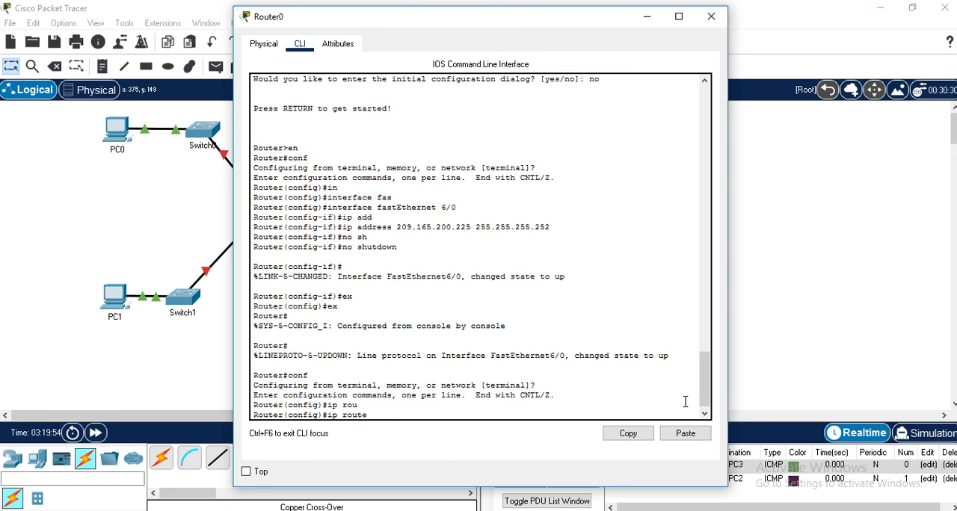
type("0.0.0.0 0.0.0.0 fas")
key("Tab")
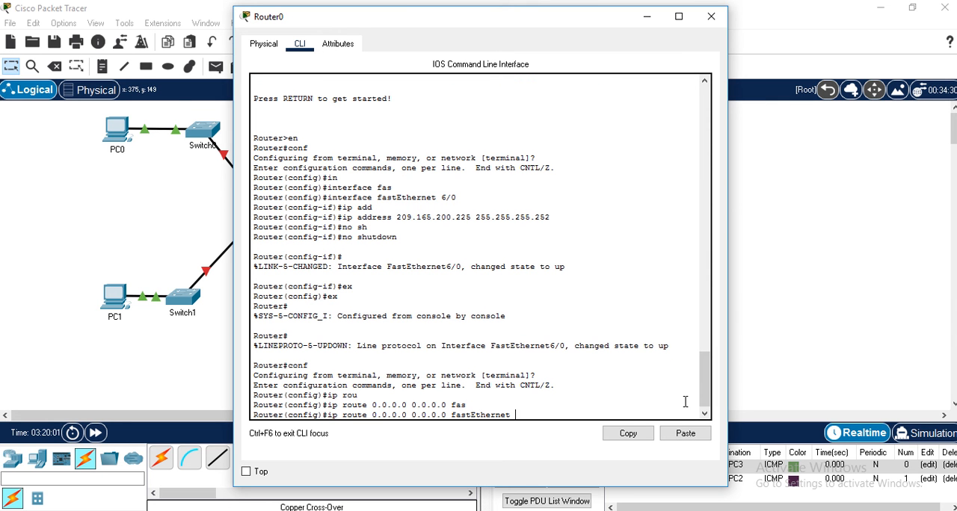
type("6/0")
key("Return")
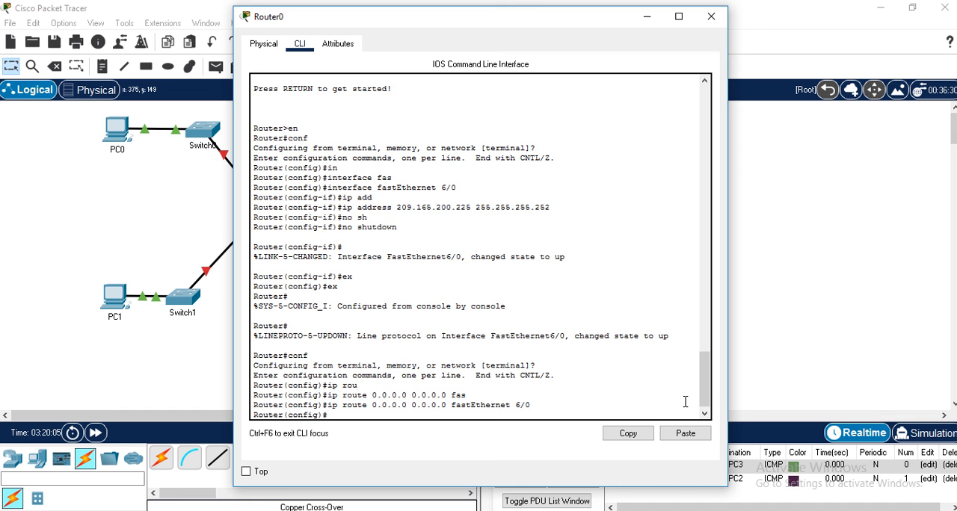
type("ex")
key("Return")
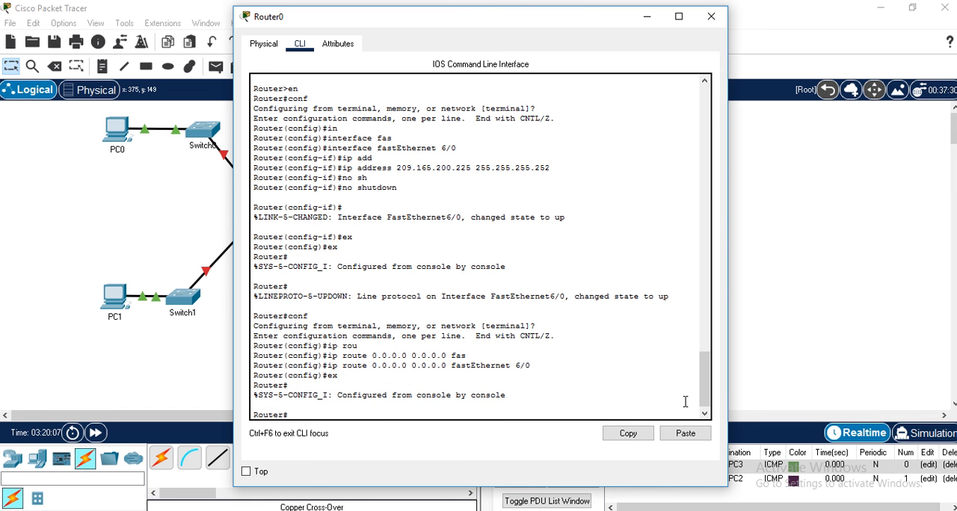
- Display Router0's routing table with show ip route and close Router0's window
type("sh")
key("Tab")
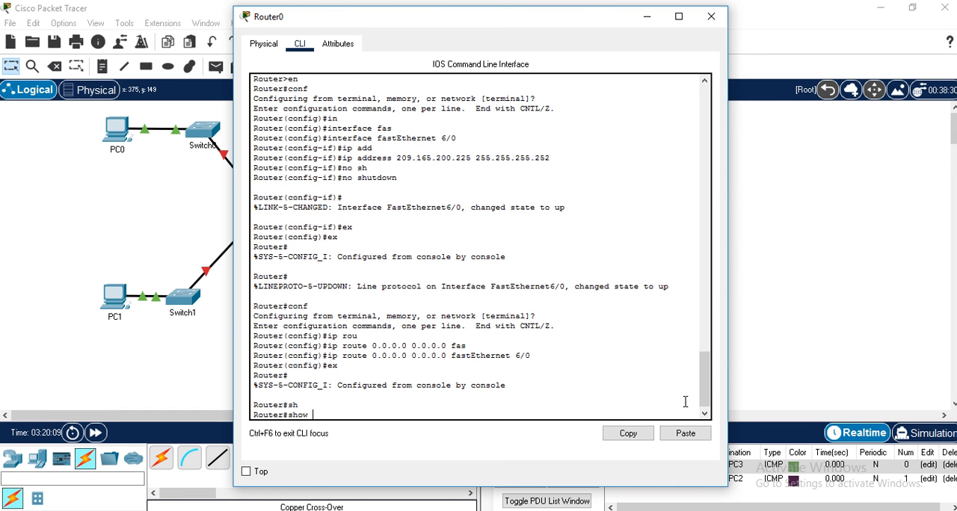
type("ip rou")
key("Tab")
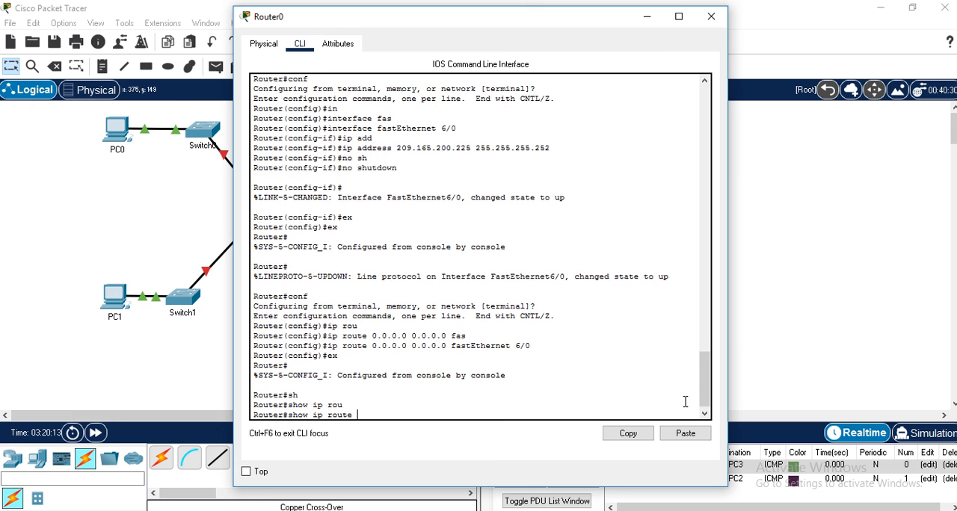
key("Return")
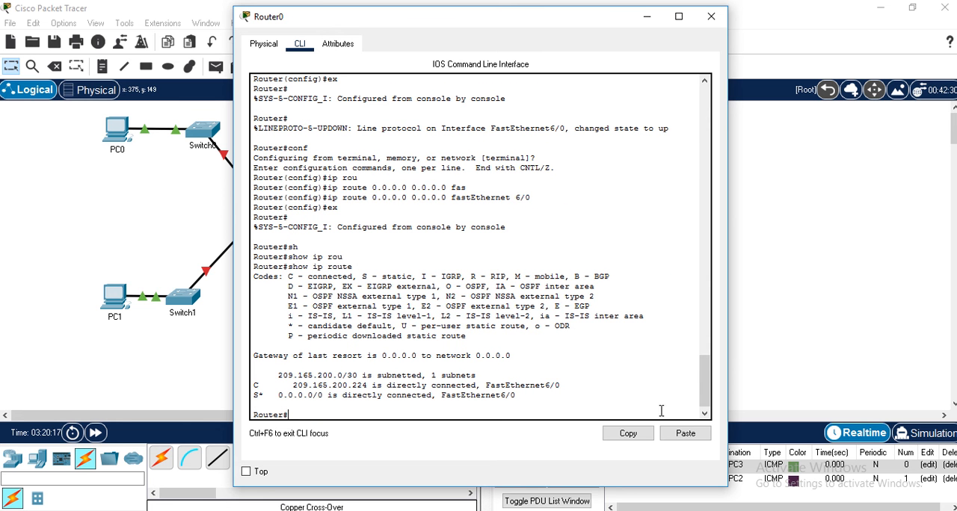
left_click(710, 21)
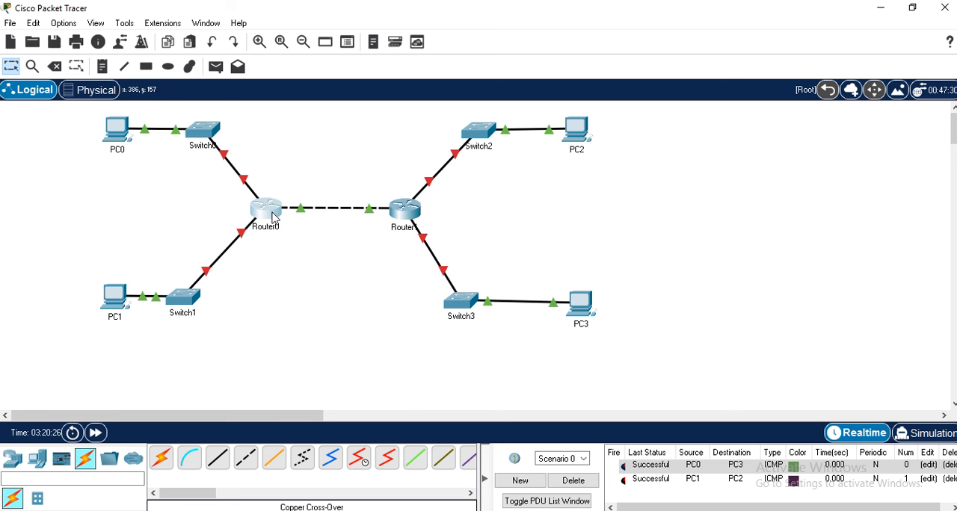
- Reopen Router0's command line, enter global configuration mode and select interface fastEthernet 0/0
mouse_move(274, 217)
left_click(265, 210)
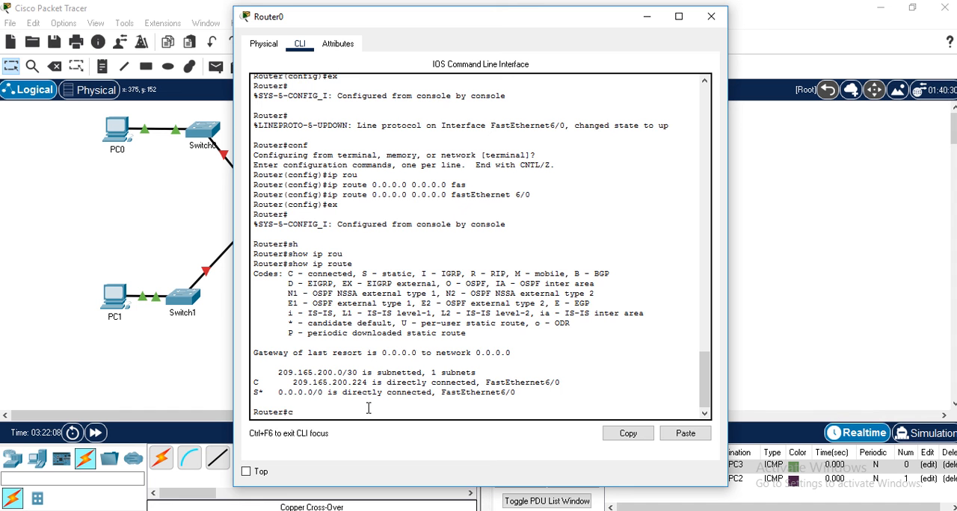
type("onf")
key("Return")
key("Return")
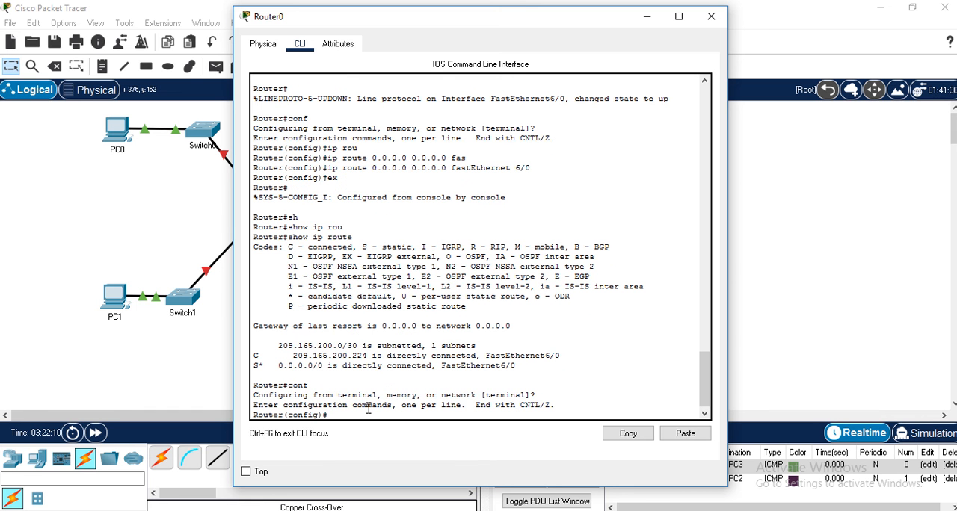
type("int")
key("Tab")
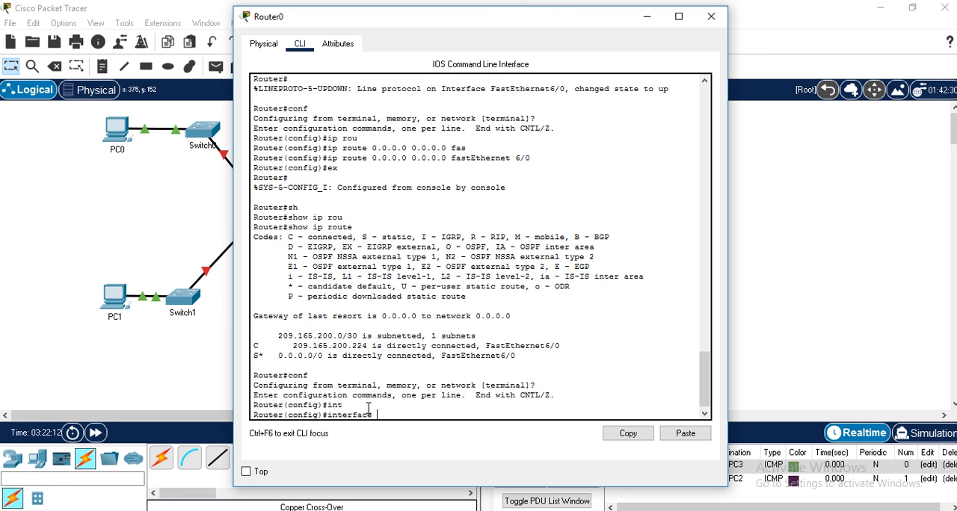
type("fas")
key("Tab")
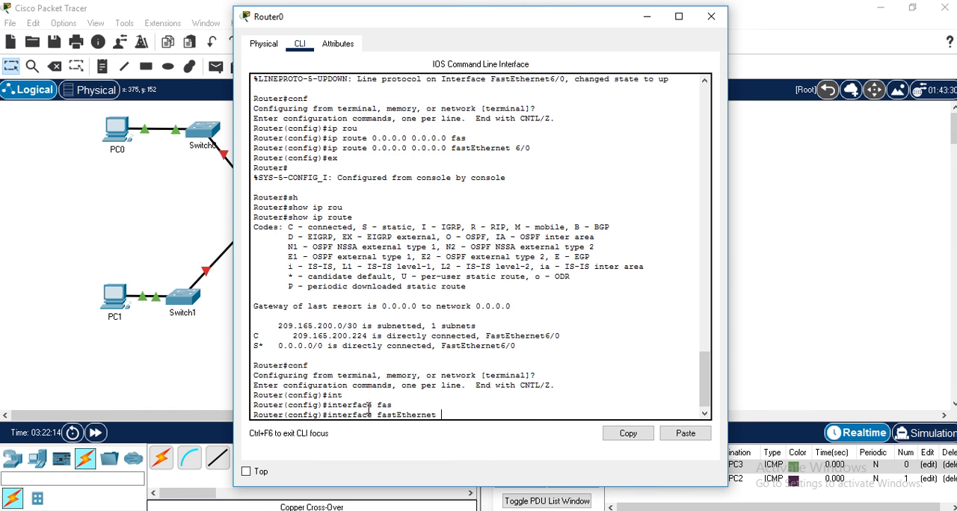
type("0/0")
key("Return")
- Assign IP address 192.168.10.1 with mask 255.255.255.0 to Router0's FastEthernet0/0, checking the Simulasi 2 - Cross.jpg diagram in Windows Photo Viewer before submitting
type("ig-if)#i")
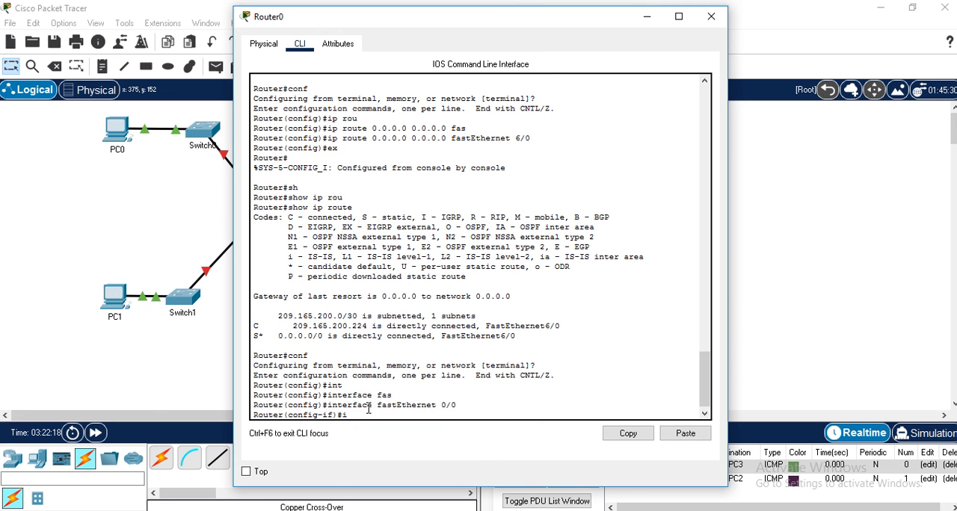
type("p add")
key("Tab")
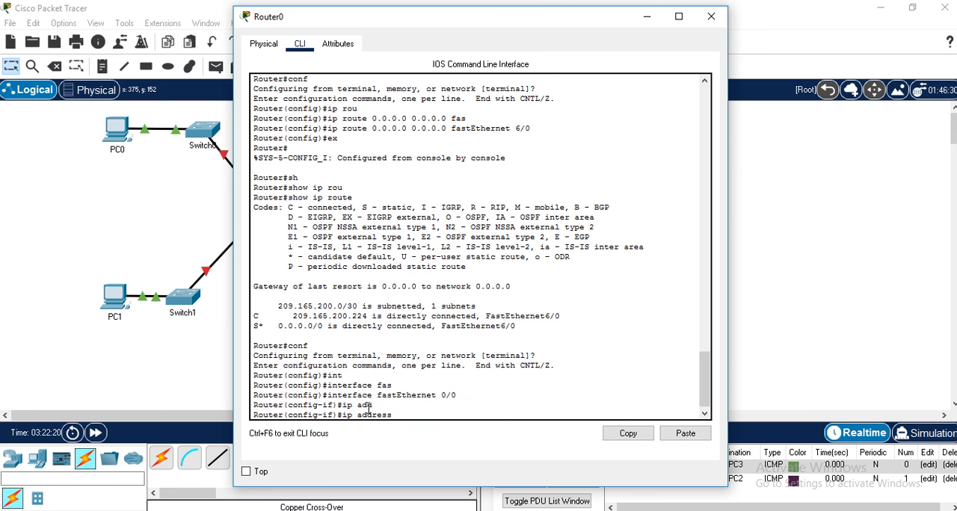
type("192.168.10.1 255.255.255.0")
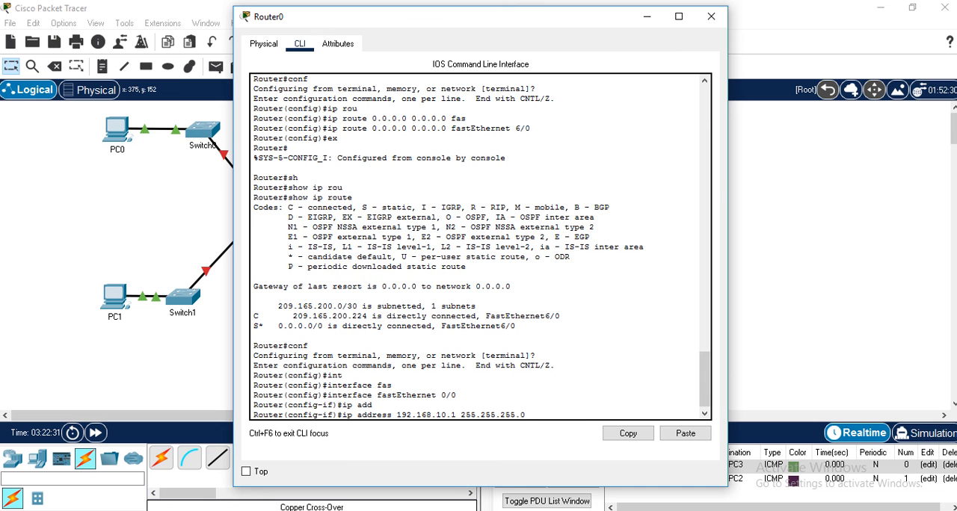
mouse_move(291, 510)
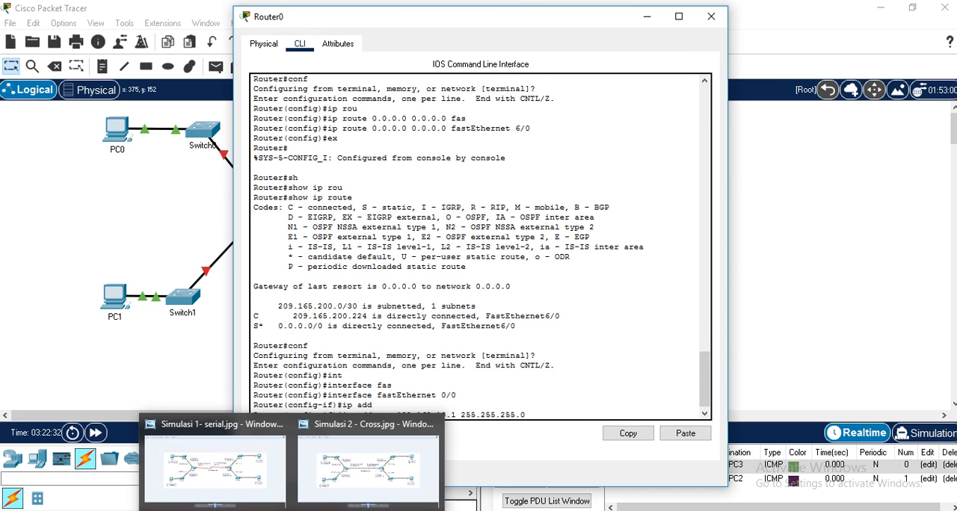
left_click(336, 478)
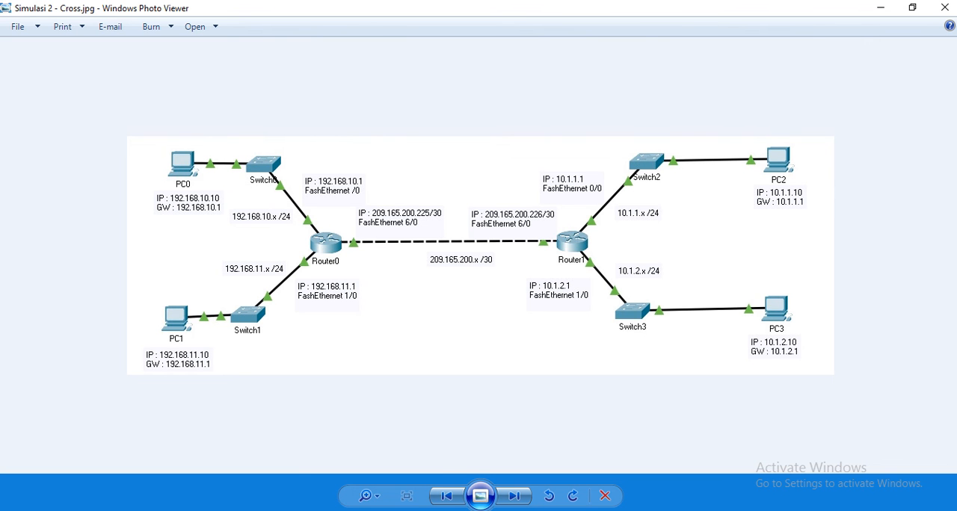
mouse_move(292, 510)
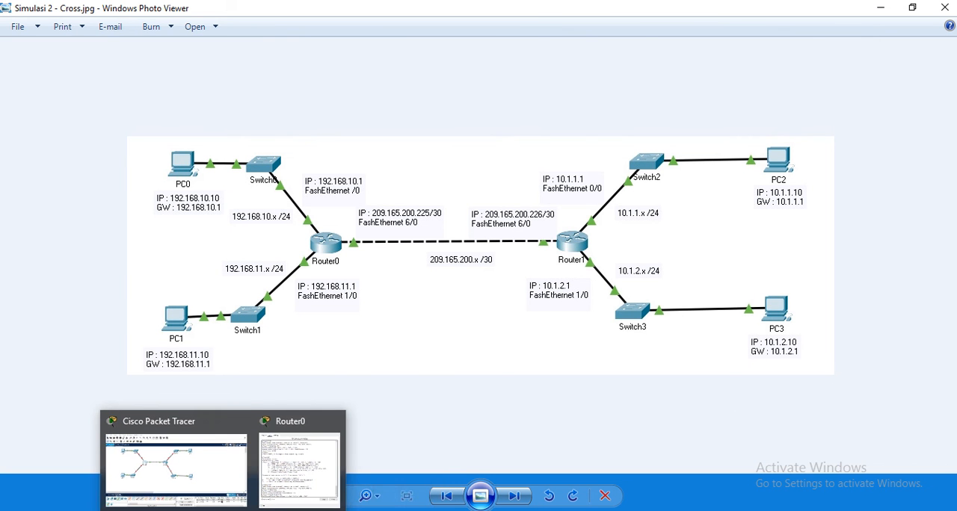
left_click(299, 456)
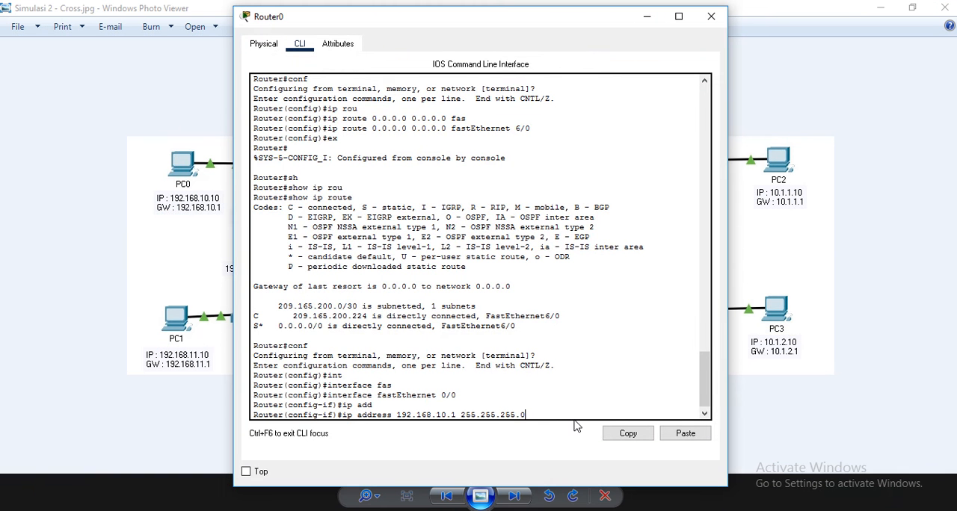
key("Return")
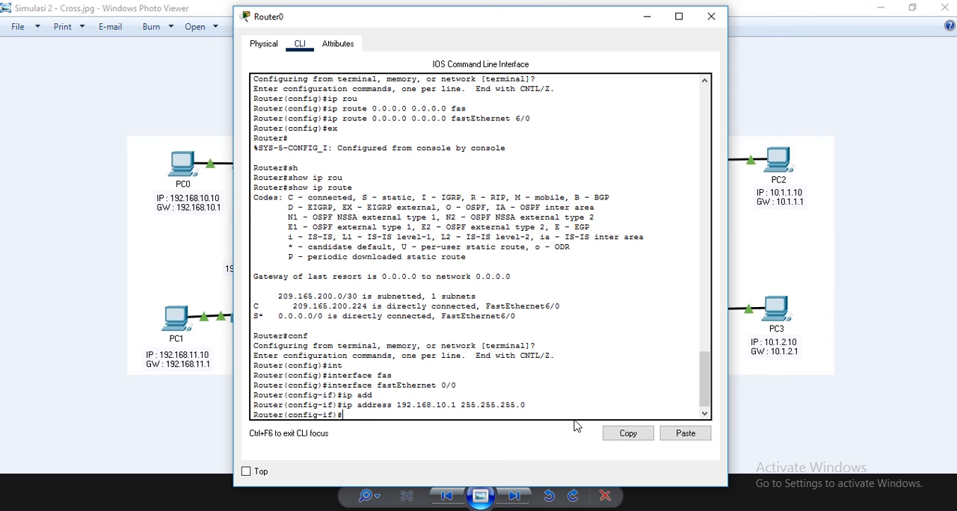
- Enable Router0's FastEthernet0/0 with no shutdown and exit back to global configuration mode
type("no sh")
key("Tab")
key("Return")
key("Return")
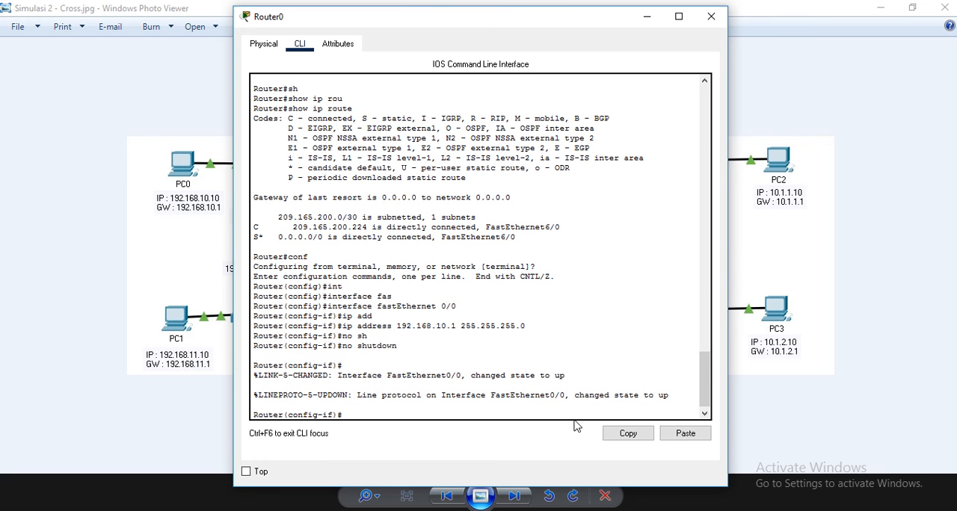
type("ex")
key("Return")
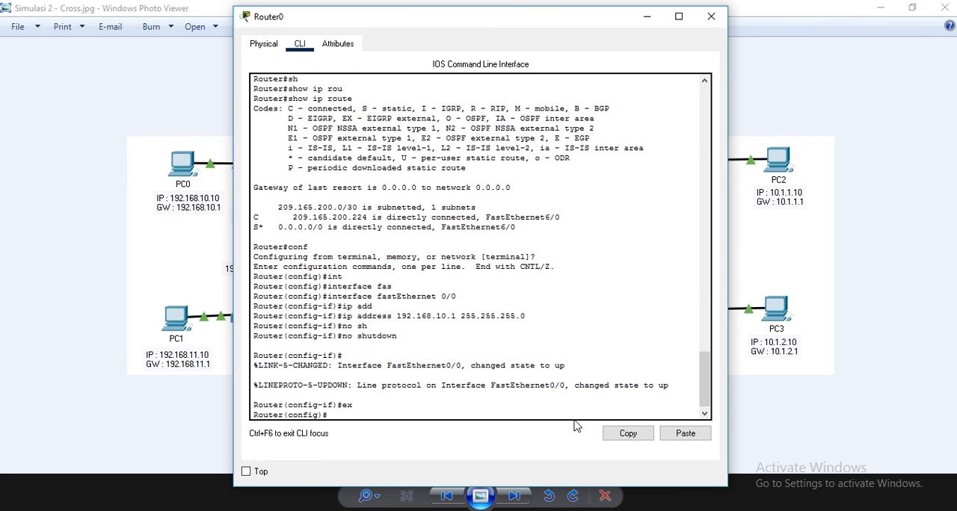
- Select interface fastEthernet 1/0 on Router0 from global configuration mode
type("ip address 192.168.10.1 255.255.255.0")
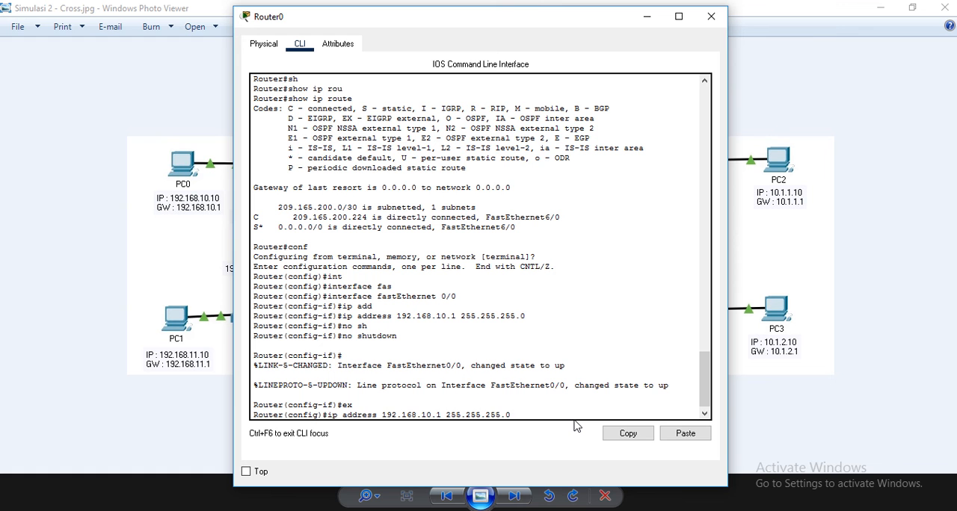
key("Up")
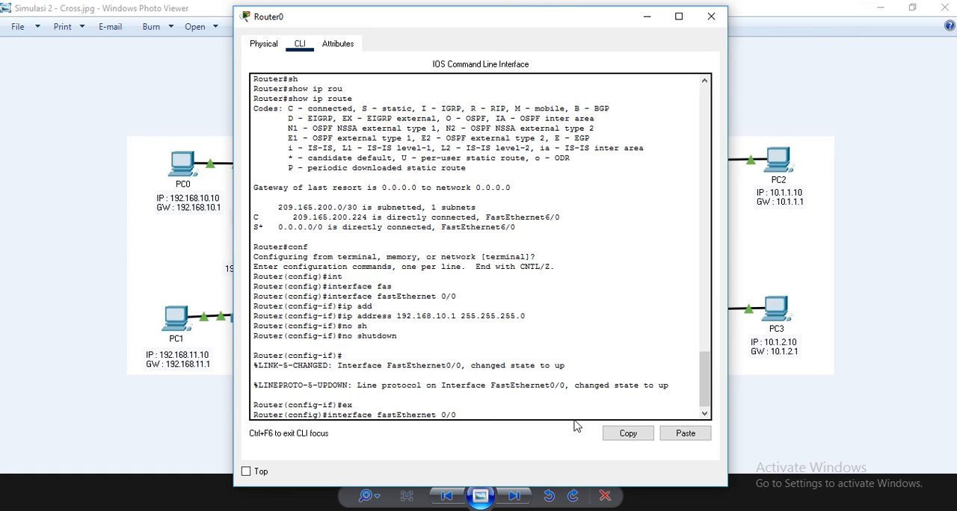
key("Left")
key("Left")
key("BackSpace")
type("1")
key("Return")
- Assign IP address 192.168.11.1 with mask 255.255.255.0 to Router0's FastEthernet1/0
key("Up")
key("Up")
key("Up")
key("Up")
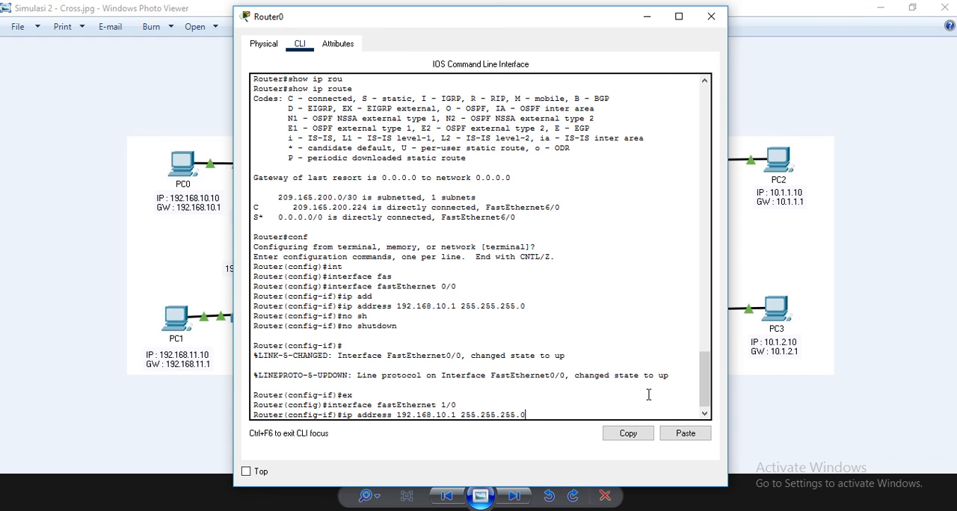
key("Left")
key("Left")
key("Left")
key("Left")
key("Left")
key("Left")
key("Left")
key("Left")
key("Left")
key("Left")
key("BackSpace")
type("1")
key("Return")
- Enable Router0's FastEthernet1/0 with no shutdown and exit back to privileged EXEC mode
key("Up")
key("Up")
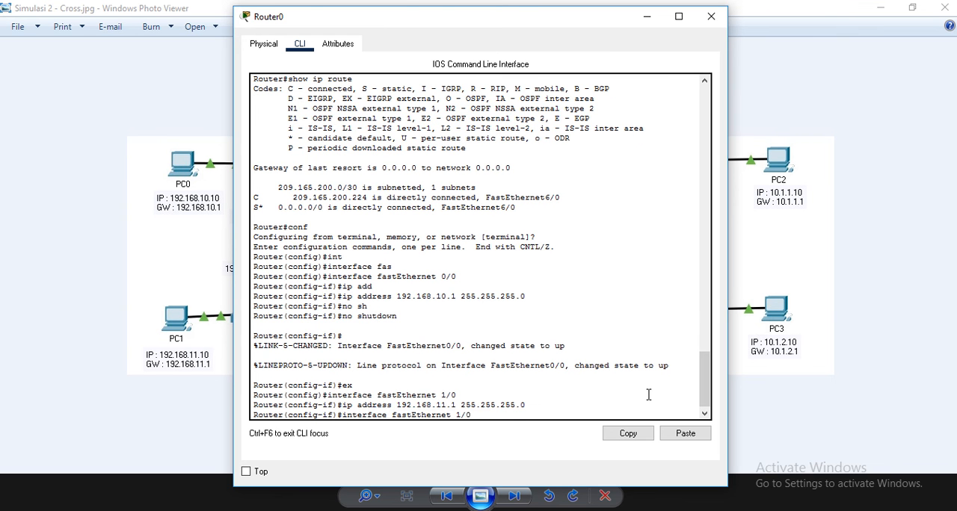
key("Up")
key("Up")
key("Return")
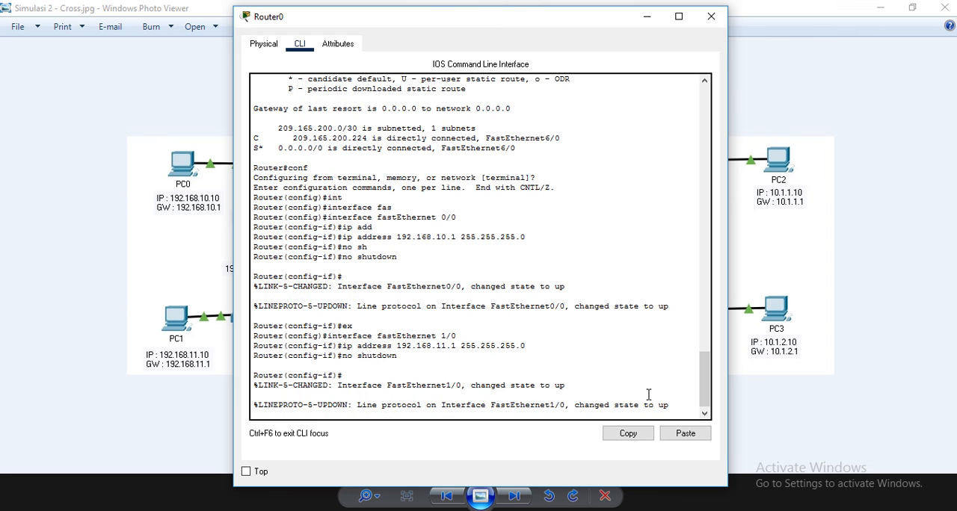
type("ex")
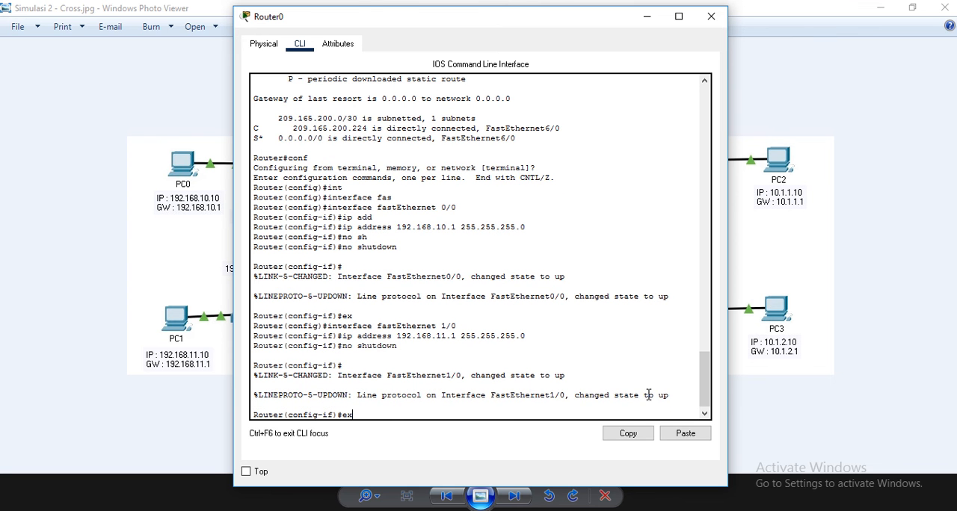
key("Return")
type("ex")
key("Return")
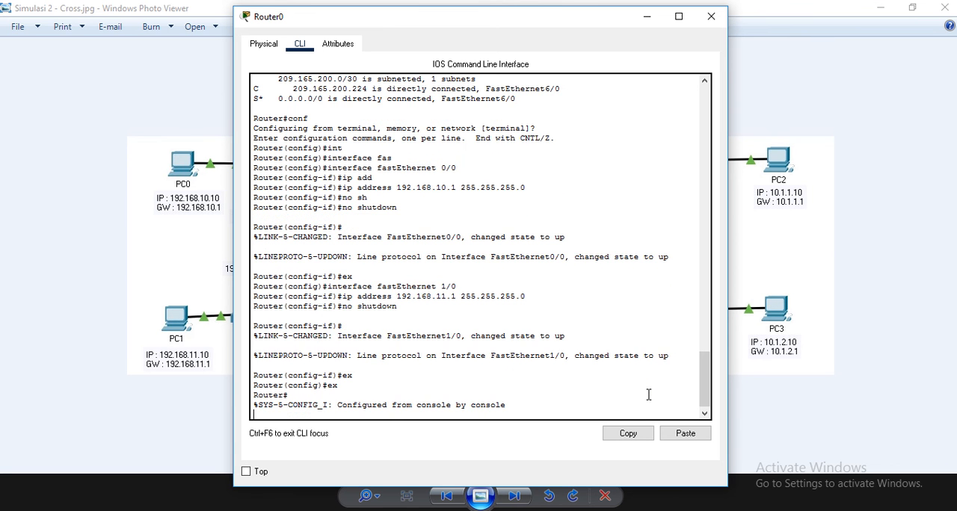
key("Return")
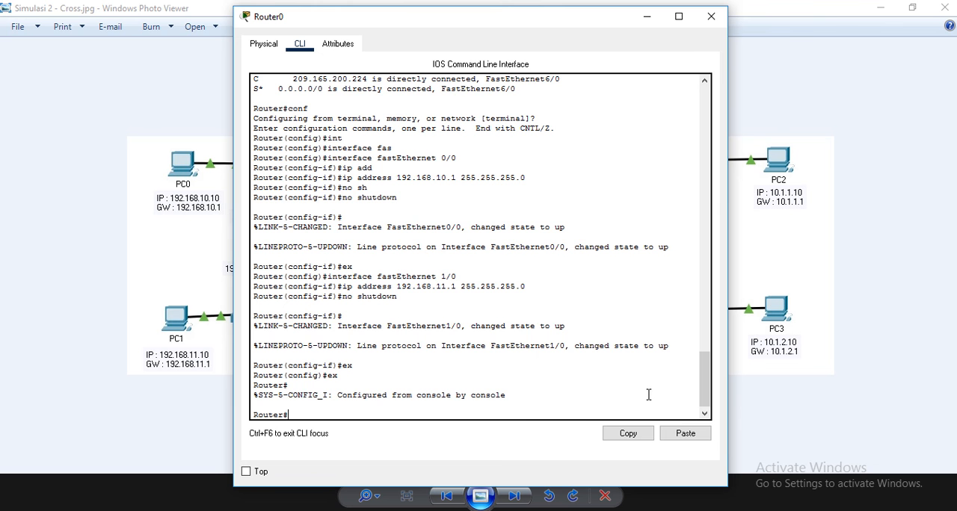
- Display Router0's routing table with show ip route and examine the directly connected networks and their interfaces
type("sh")
key("Tab")
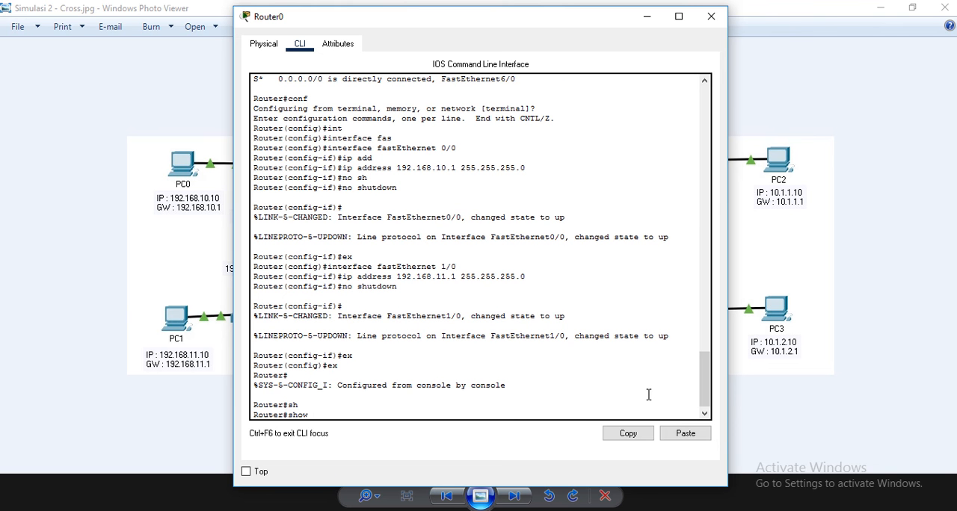
type("ip ro")
key("Tab")
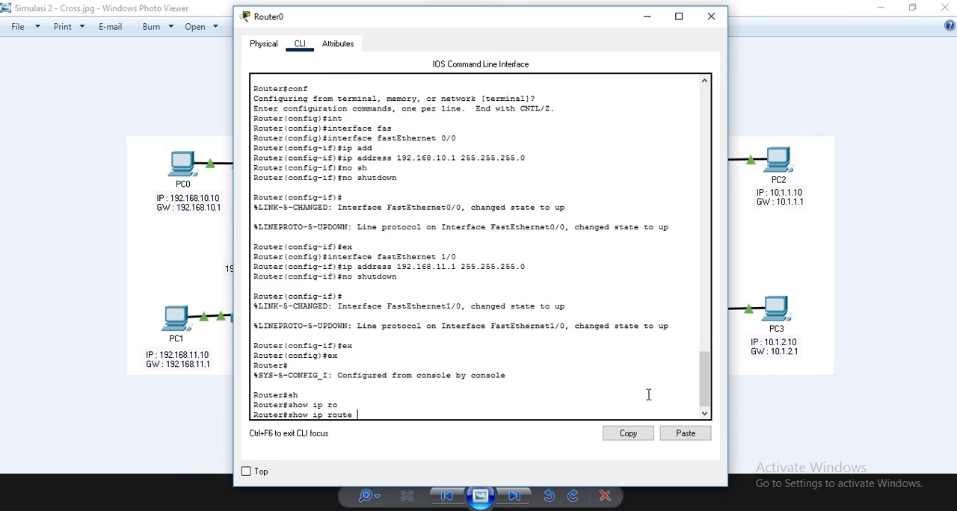
key("Return")
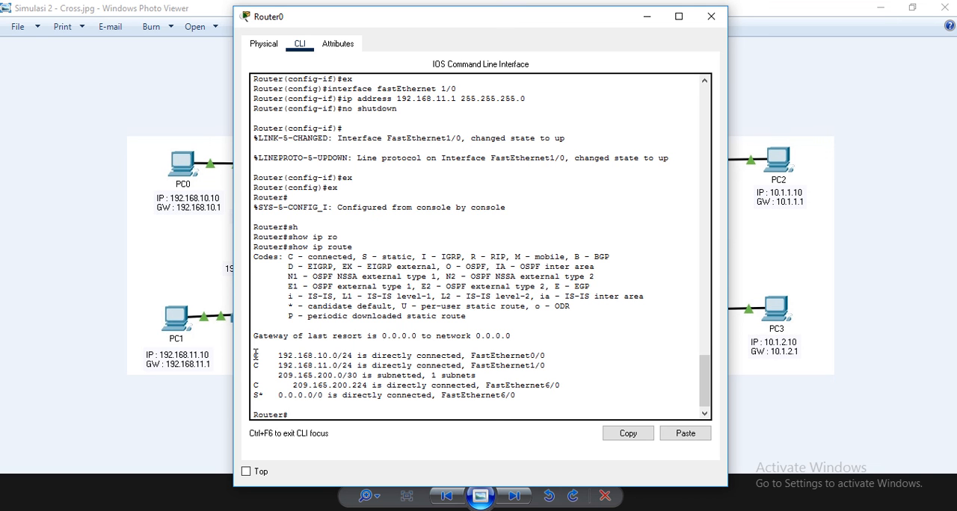
left_click_drag(255, 356, 407, 356)
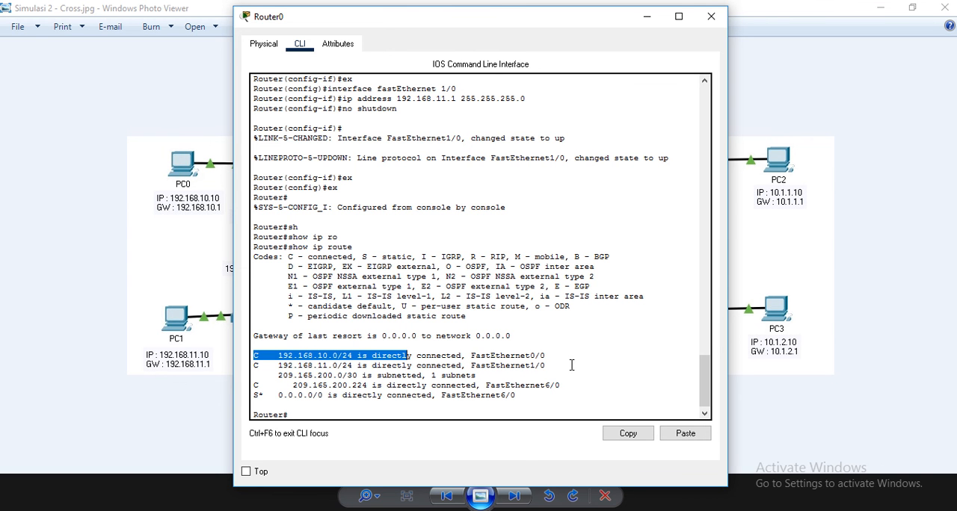
left_click_drag(550, 353, 532, 355)
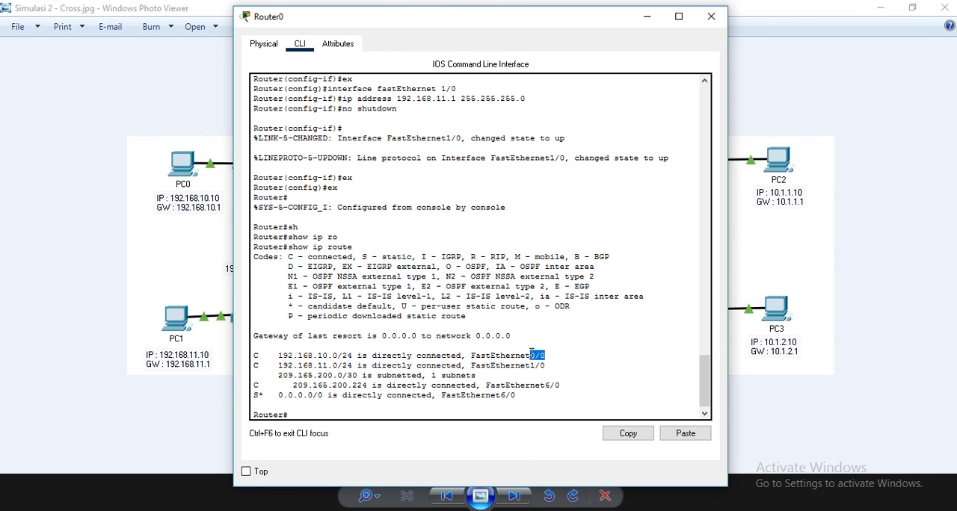
left_click(280, 365)
left_click_drag(280, 365, 348, 367)
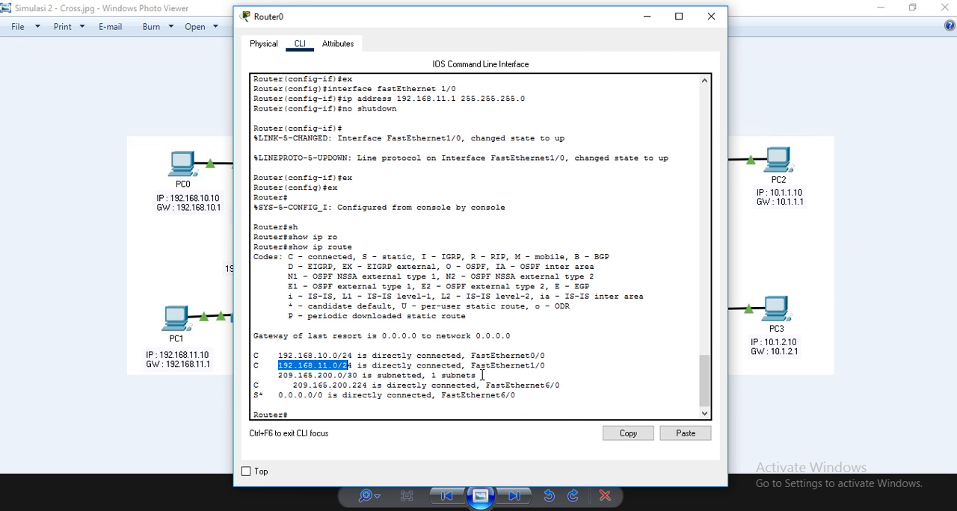
left_click_drag(549, 367, 530, 367)
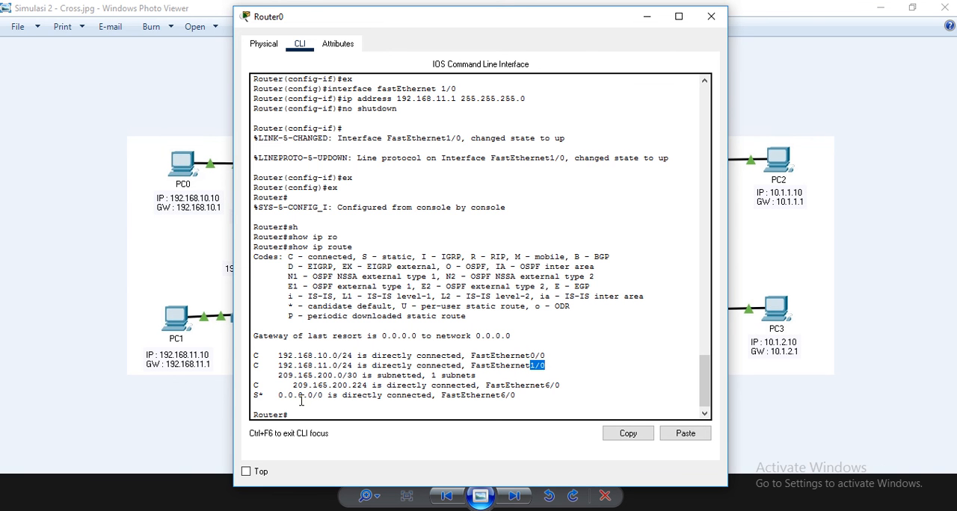
left_click_drag(254, 387, 505, 383)
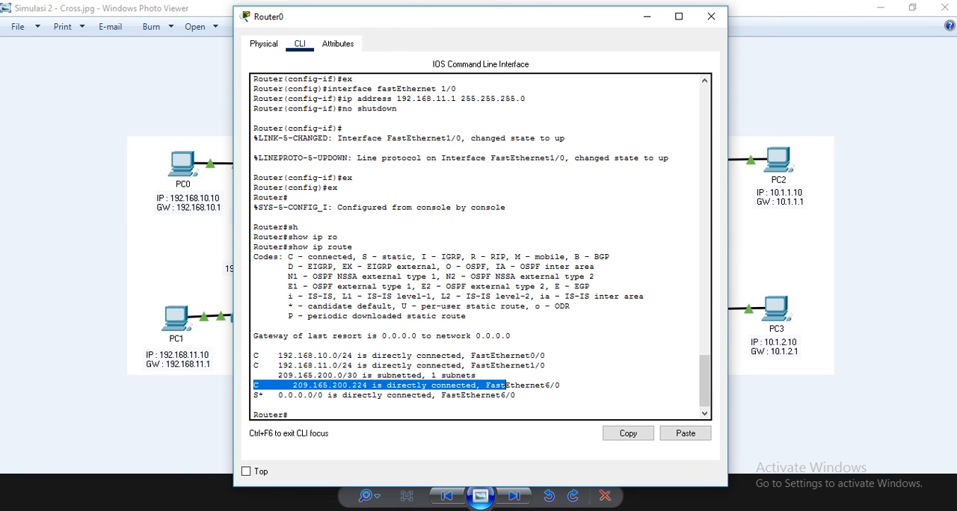
- Check the Simulasi 2 - Cross.jpg diagram in Windows Photo Viewer and close Router0's window back in Cisco Packet Tracer
mouse_move(292, 510)
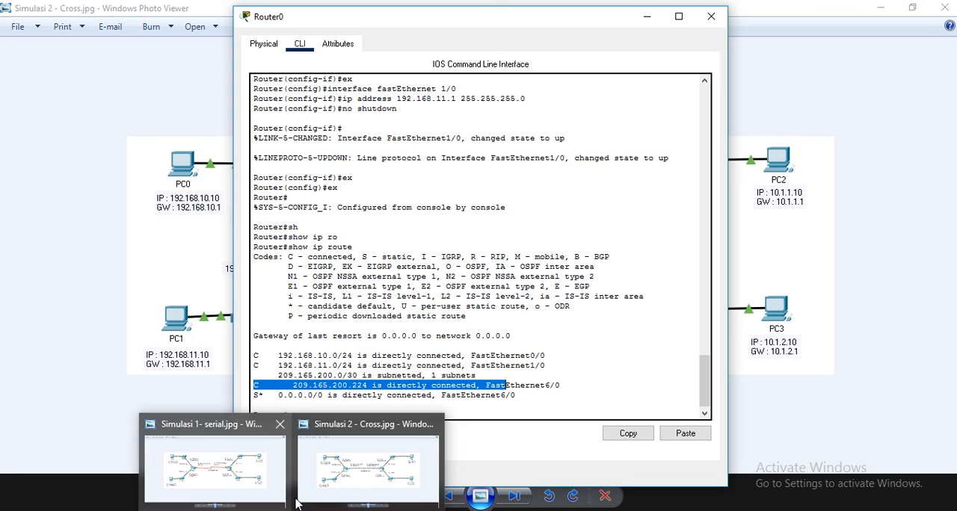
left_click(341, 489)
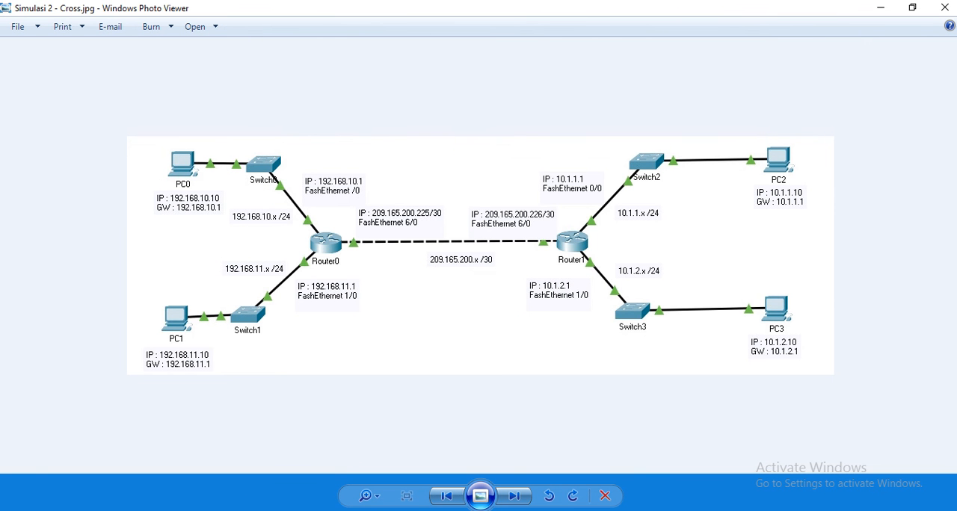
mouse_move(228, 494)
left_click(249, 468)
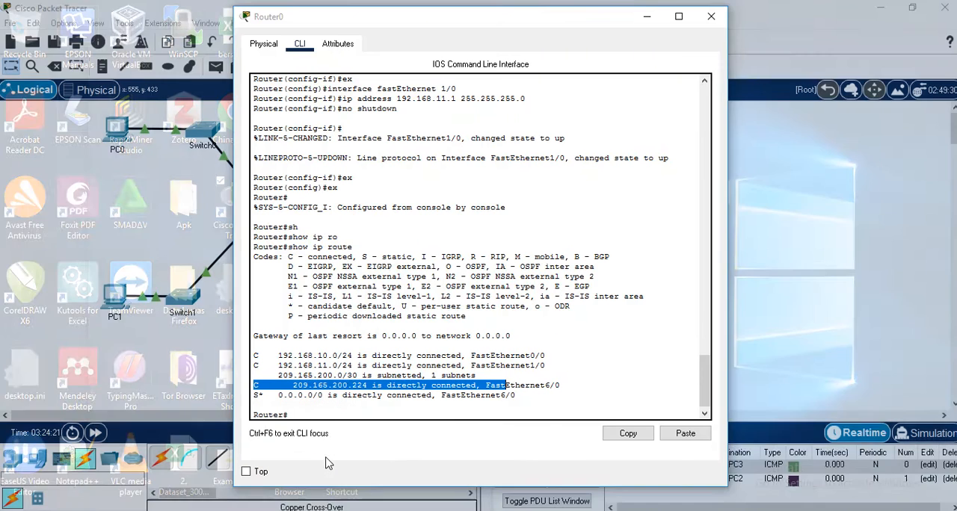
left_click(303, 467)
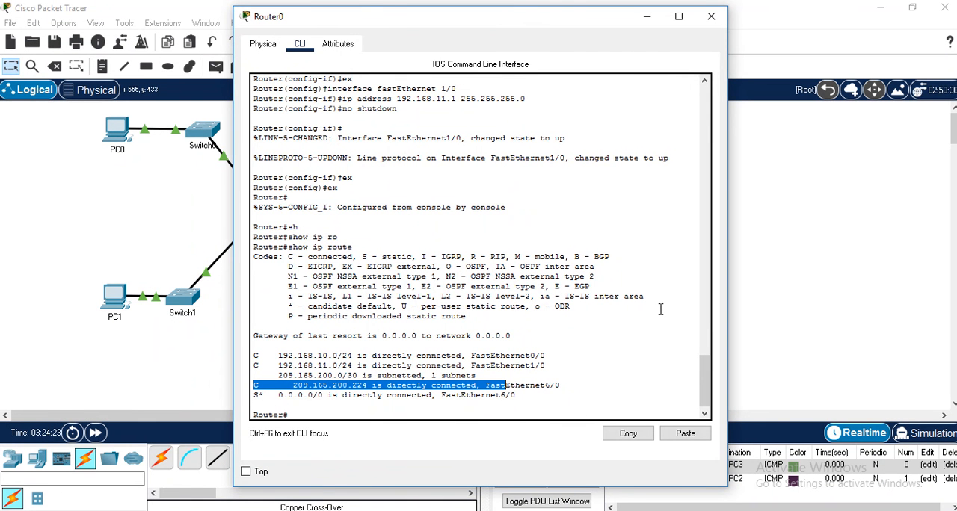
left_click(711, 15)
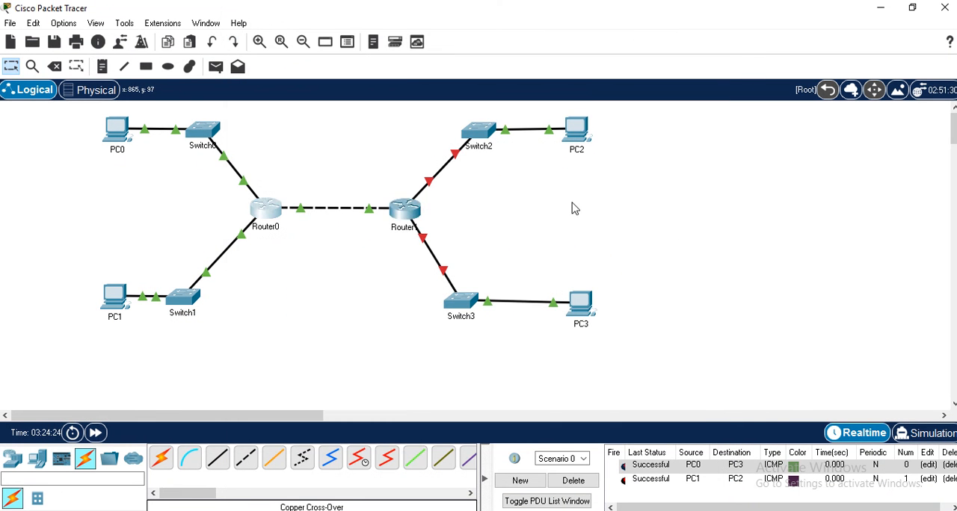
- Open Router1's command line, review its connected route and enter global configuration mode
left_click(411, 216)
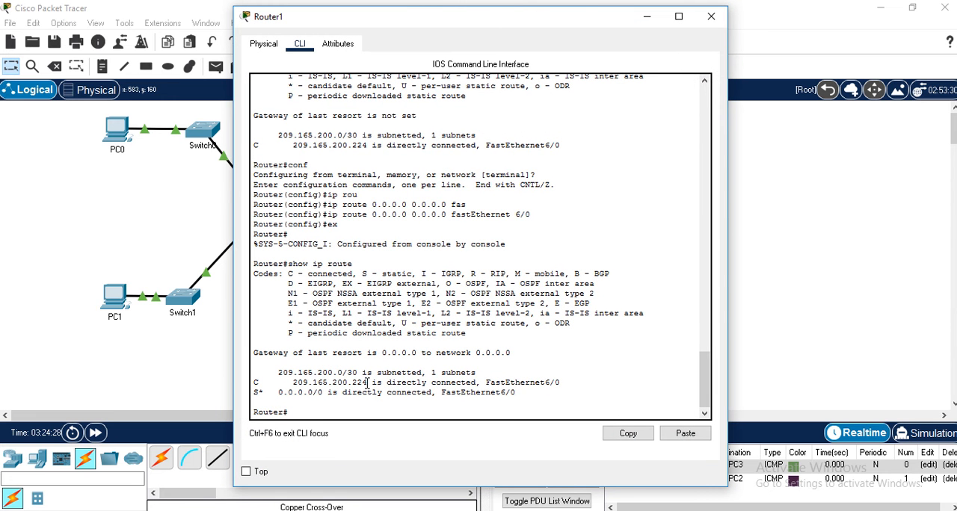
left_click_drag(371, 383, 352, 383)
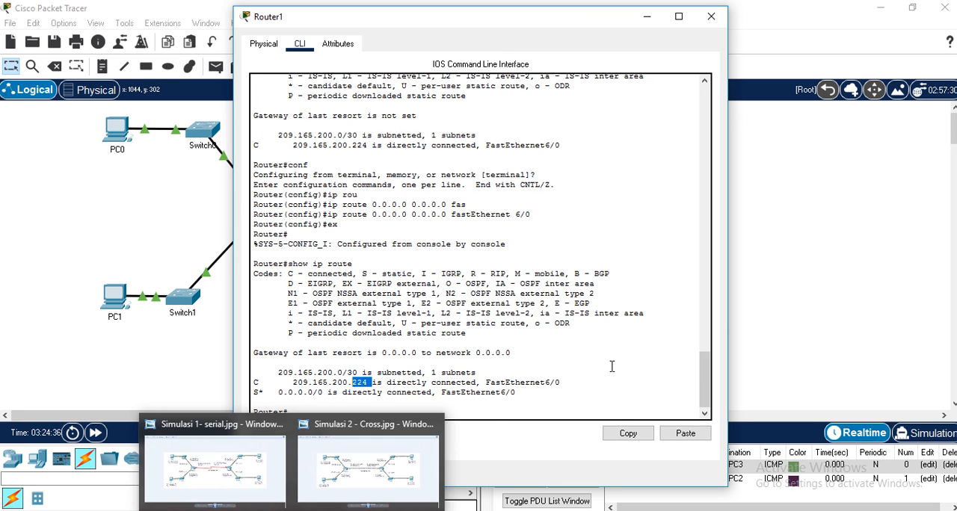
left_click(413, 417)
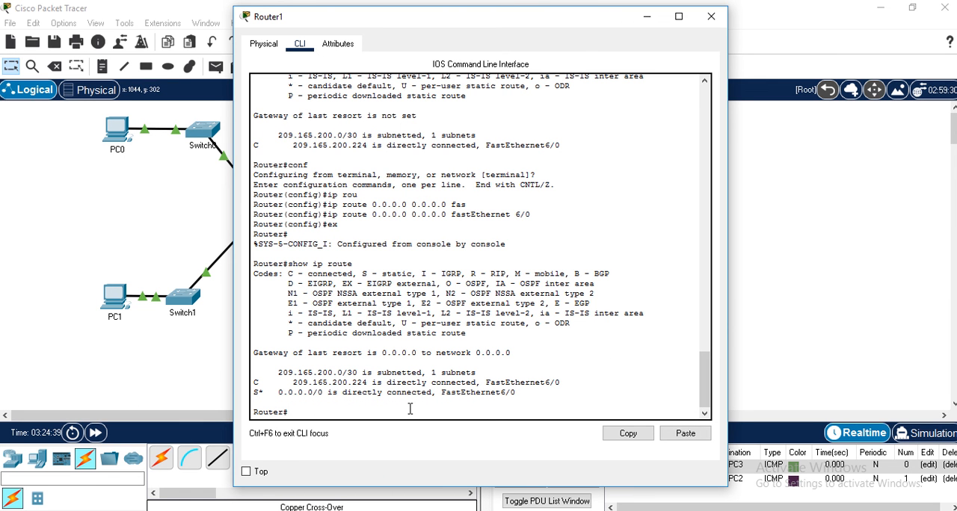
type("conf")
key("Return")
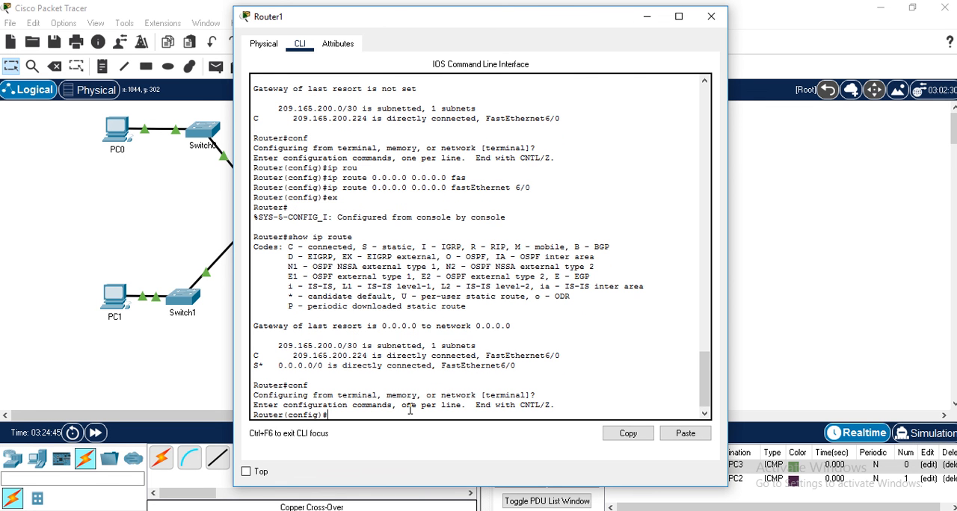
type("int")
key("Tab")
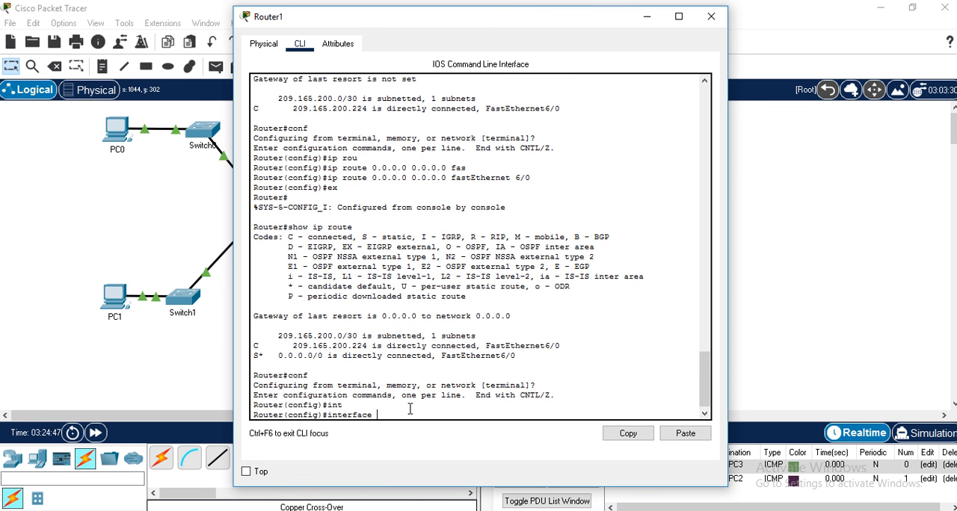
type("fas")
key("Tab")
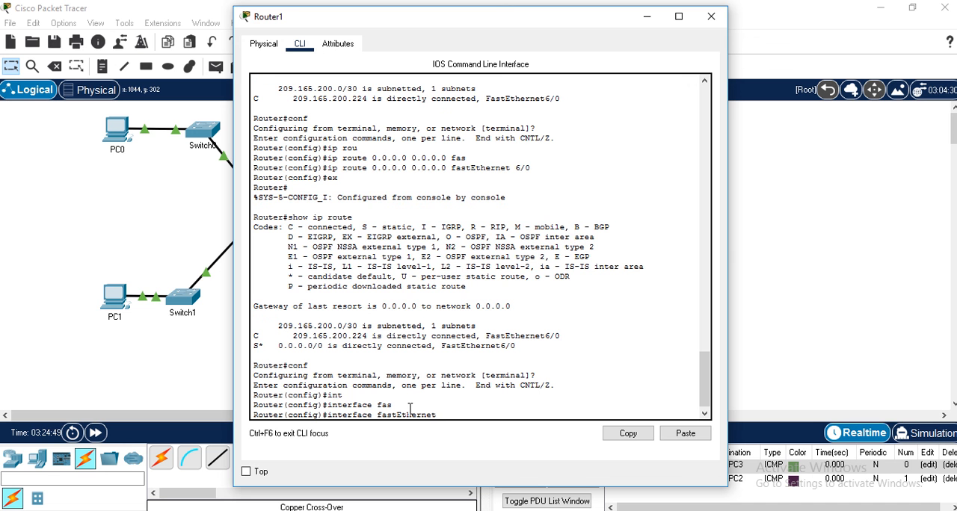
type("6/0")
key("Return")
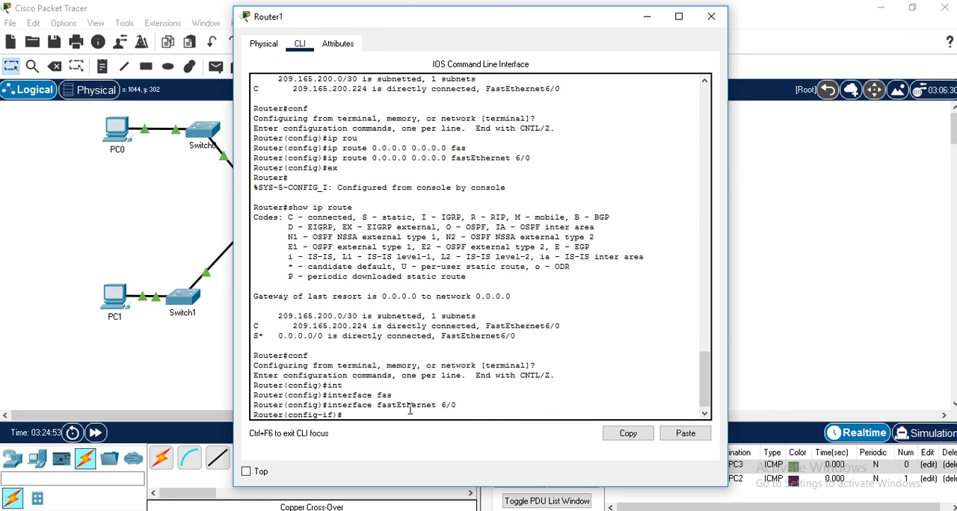
type("ex")
key("Return")
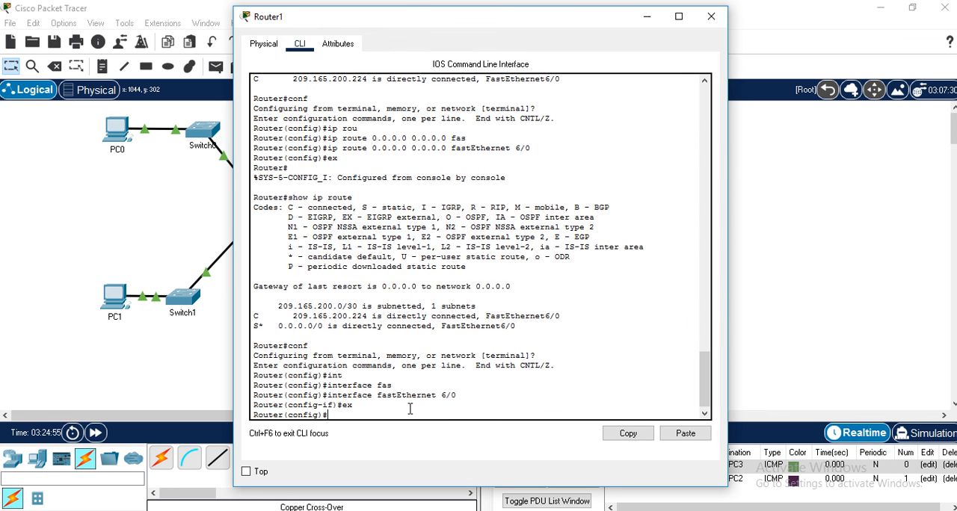
- Select interface fastEthernet 0/0 on Router1 from global configuration mode
key("Up")
key("Up")
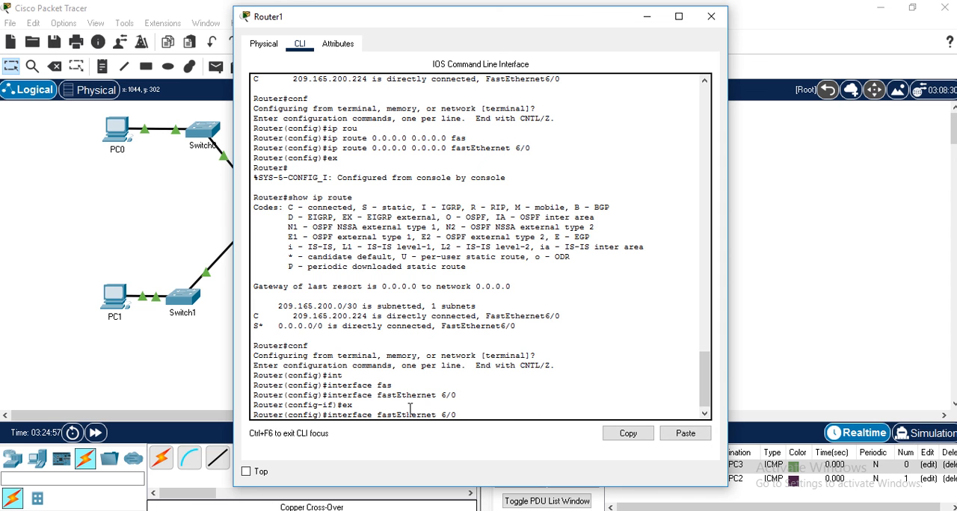
key("Left")
key("BackSpace")
type("0")
key("Return")
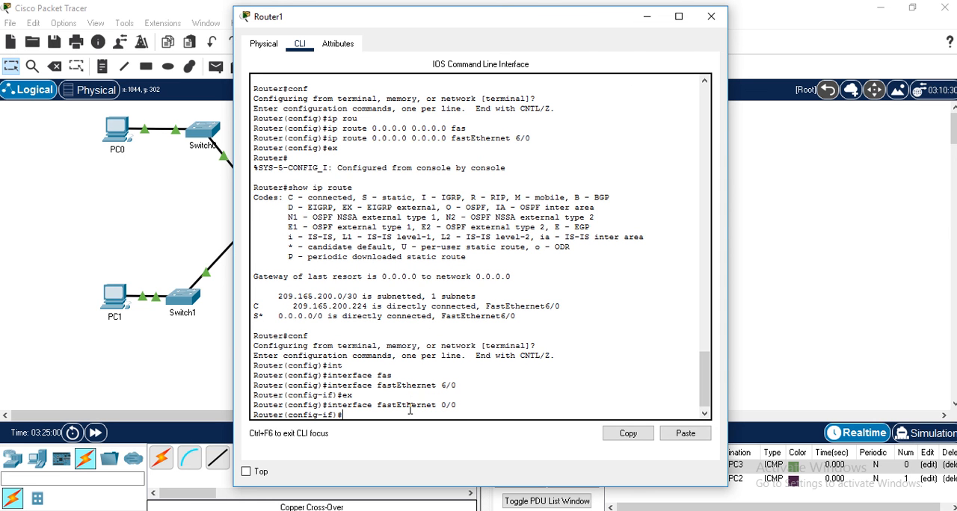
- Assign IP address 10.1.1.1 with mask 255.255.255.0 to Router1's FastEthernet0/0
type("ip add")
key("Tab")
type("1")
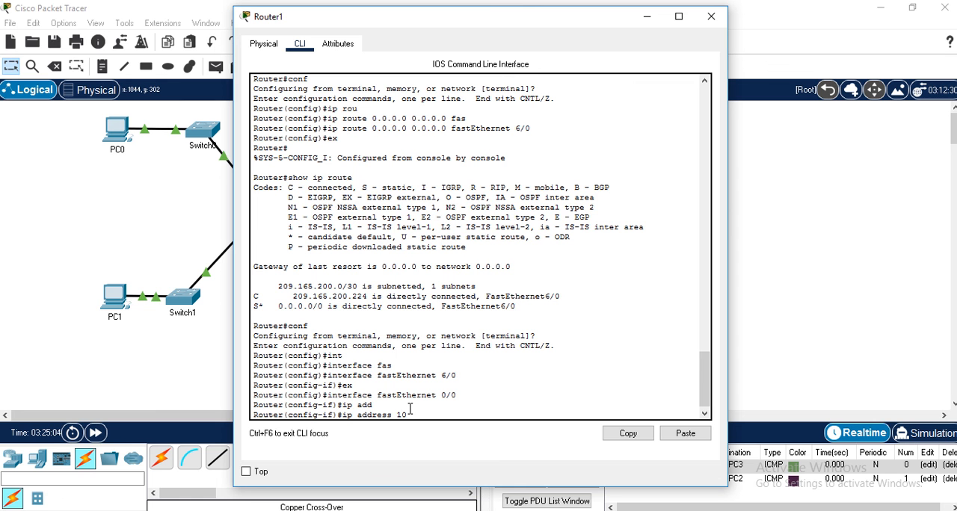
type("0.1.1.1 255.255.255.0")
key("Return")
- Enable Router1's FastEthernet0/0 with no shutdown and exit back to global configuration mode
type("no sh")
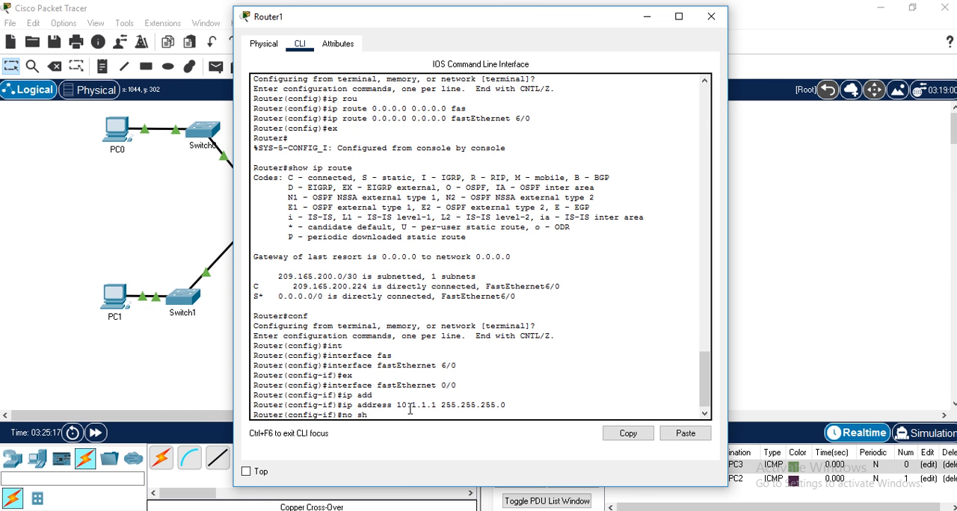
key("Tab")
key("Return")
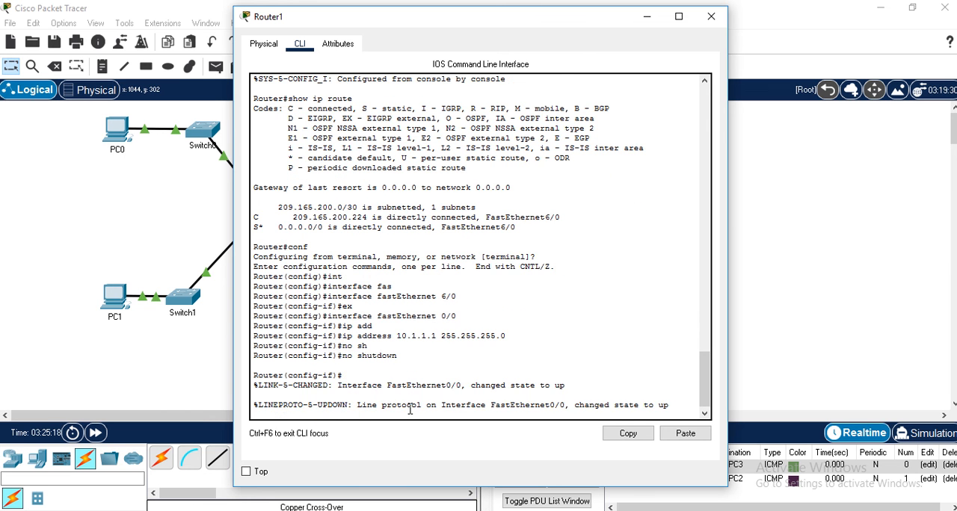
key("Return")
type("ex")
key("Return")
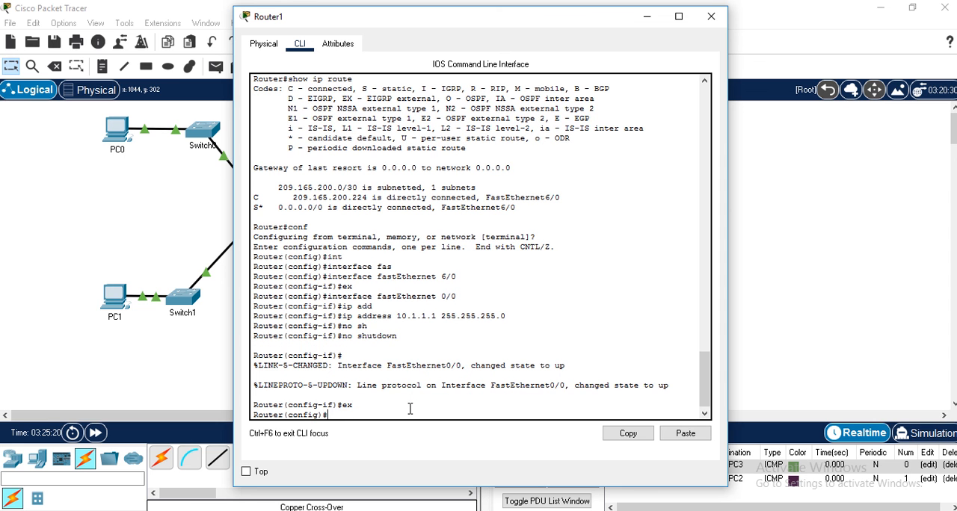
- Select interface fastEthernet 1/0 on Router1 from global configuration mode
key("Up")
key("Up")
key("Up")
key("Up")
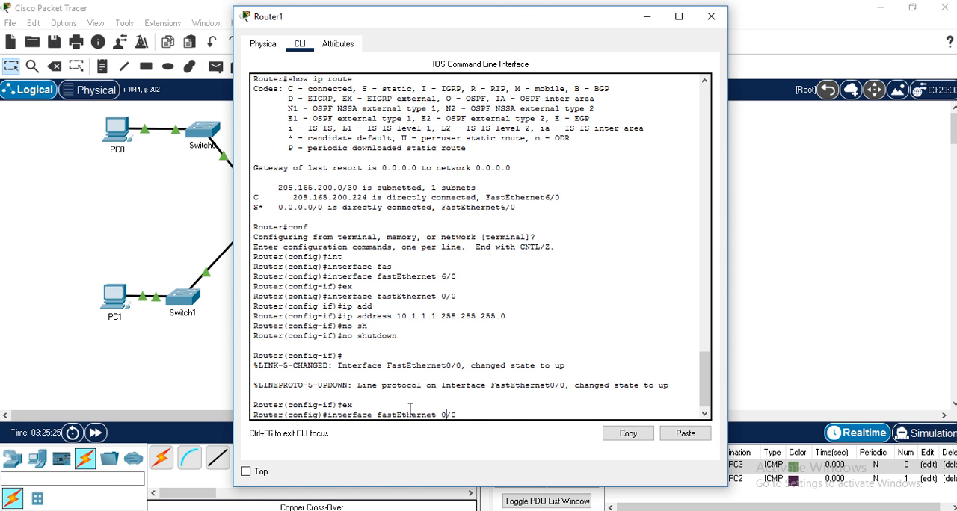
key("BackSpace")
type("1")
key("Return")
- Assign IP address 10.1.2.1 with mask 255.255.255.0 to Router1's FastEthernet1/0
key("Up")
key("Up")
key("Up")
key("Up")
key("Up")
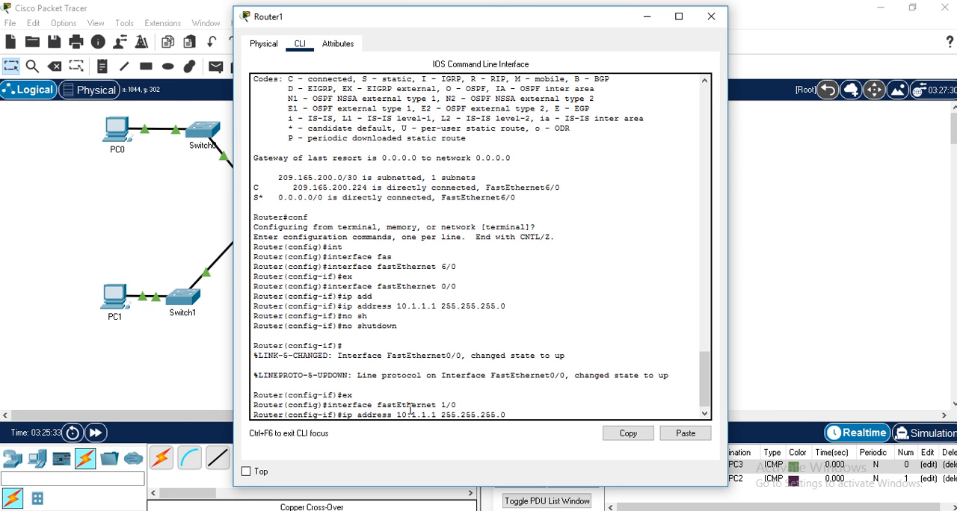
key("Left")
key("Left")
key("Left")
key("Left")
key("Left")
key("Left")
key("Left")
key("Left")
key("Left")
key("Left")
key("Left")
key("Left")
key("Left")
key("Left")
key("Left")
key("Left")
key("BackSpace")
type("2")
key("Return")
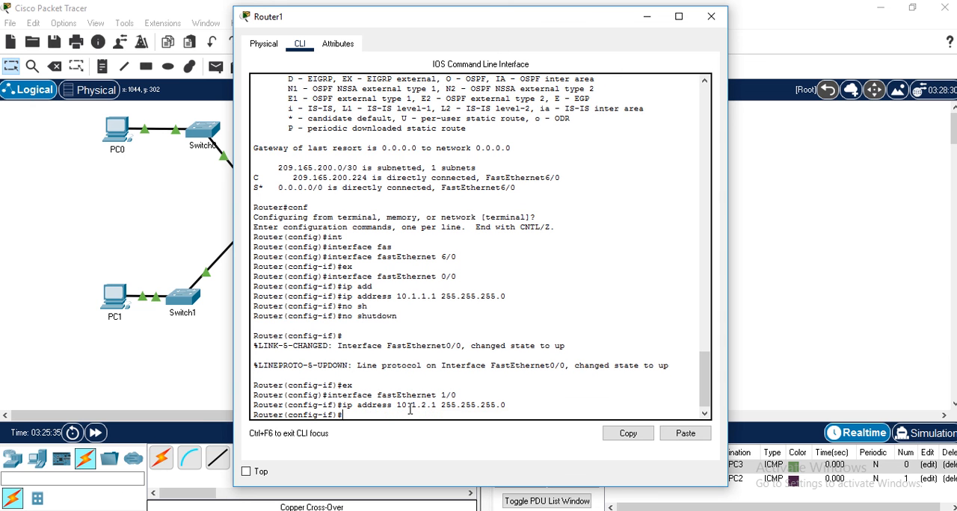
- Enable Router1's FastEthernet1/0 with no shutdown and exit configuration back to privileged mode
key("Up")
key("Up")
key("Up")
key("Up")
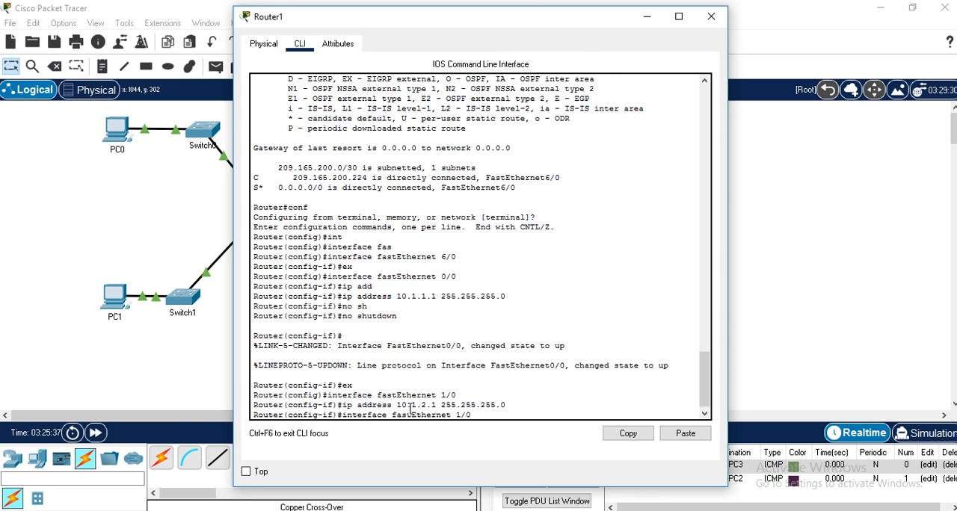
key("Return")
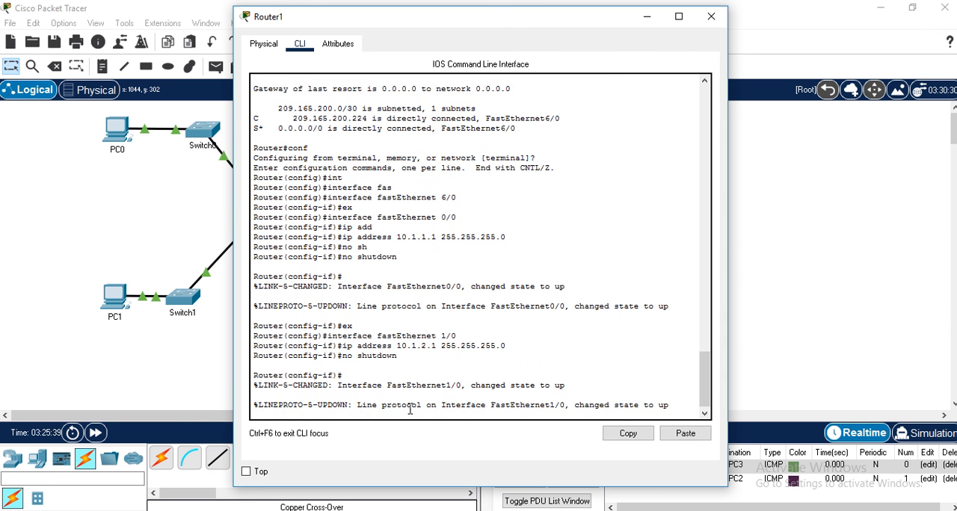
key("Return")
type("ex")
key("Return")
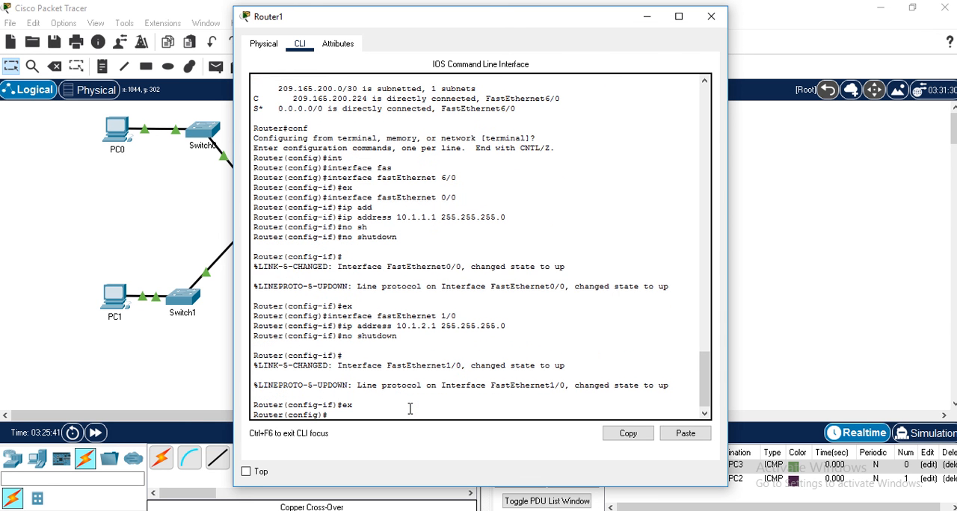
type("ex")
key("Return")
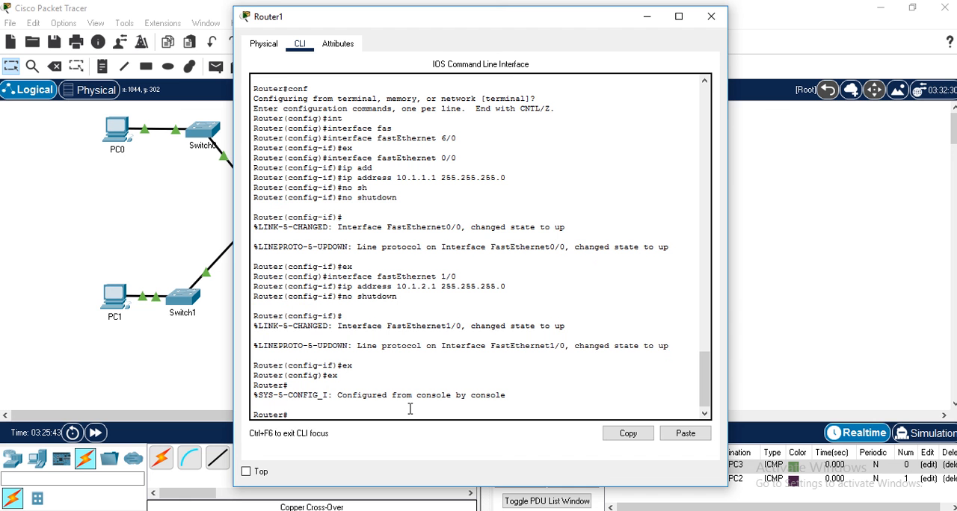
- Display Router1's IP routing table with show ip route
type("sh")
key("Tab")
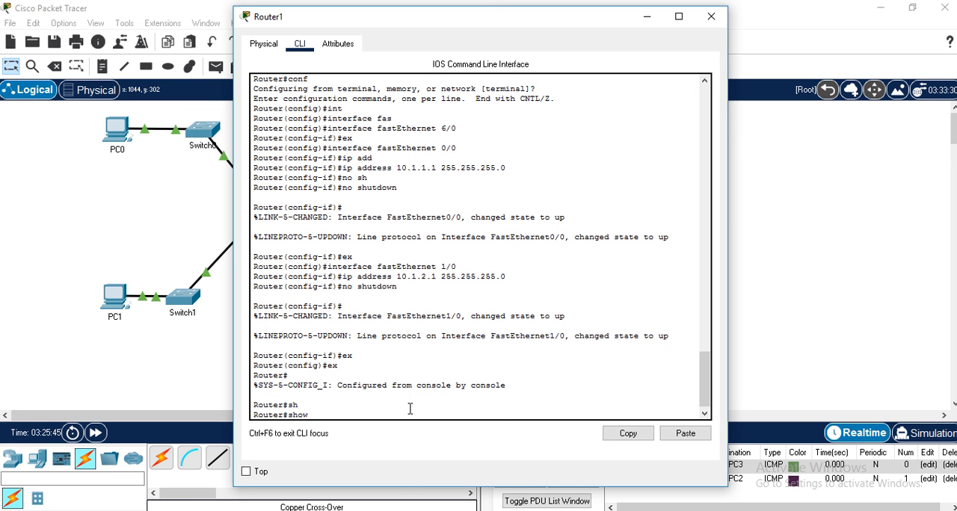
type("ip ro")
key("Tab")
key("Return")
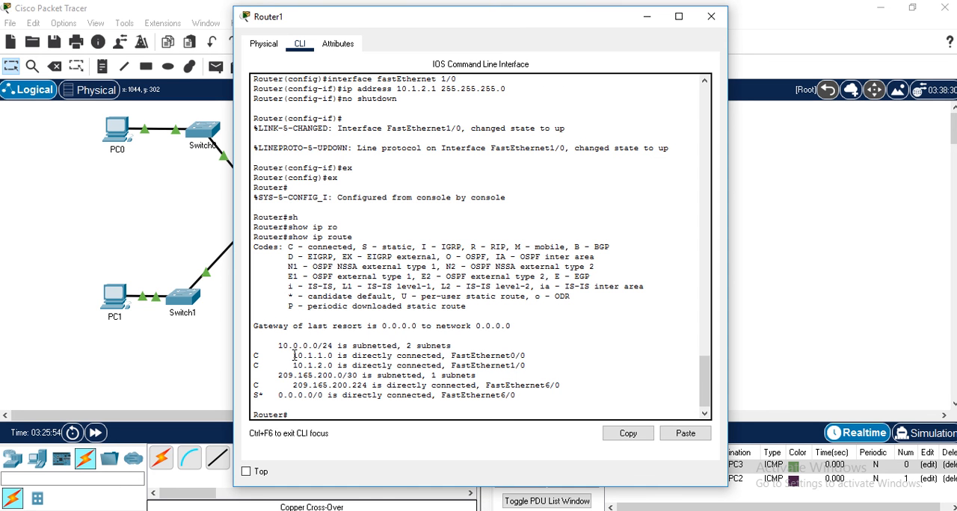
- Examine the connected networks, their interfaces and the default route in Router1's routing table, and close the router window
left_click_drag(292, 356, 439, 357)
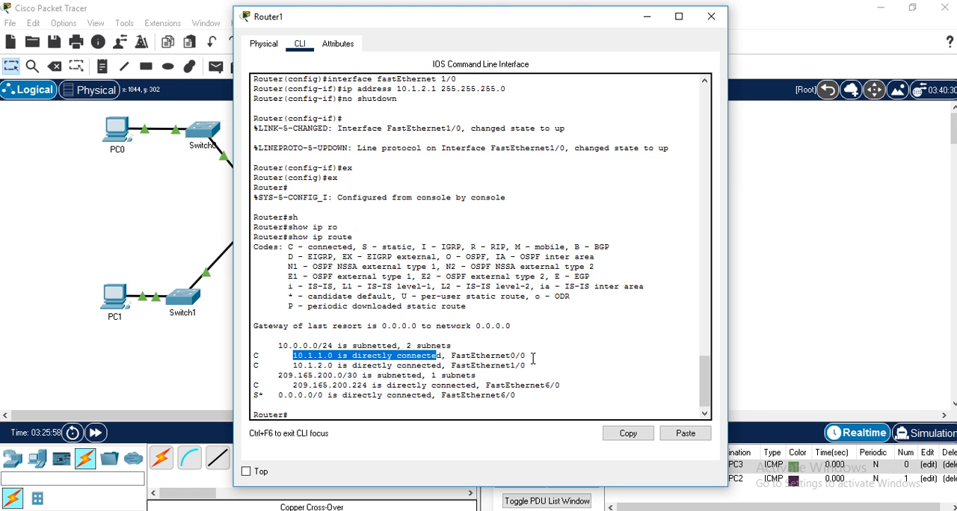
left_click_drag(526, 356, 472, 356)
left_click_drag(293, 365, 334, 367)
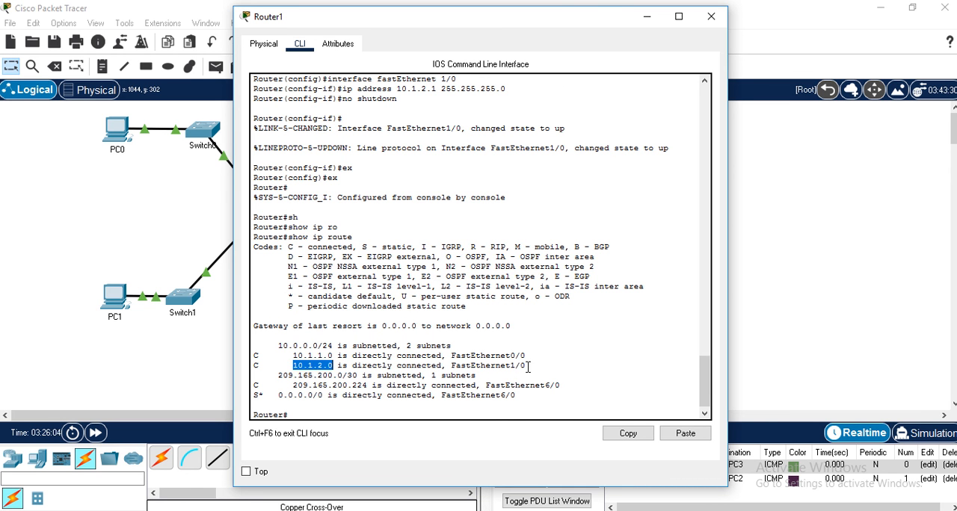
left_click_drag(526, 366, 476, 367)
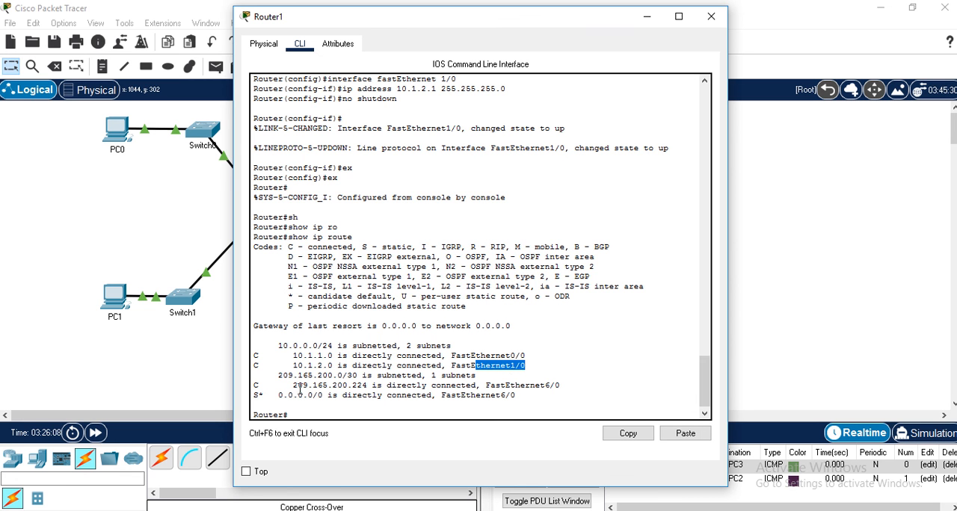
left_click_drag(293, 385, 368, 387)
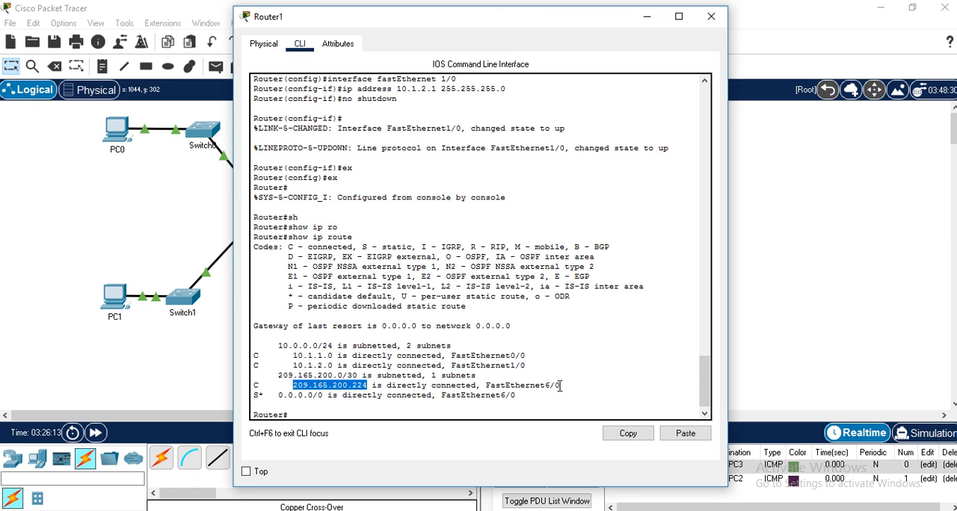
left_click_drag(559, 386, 540, 386)
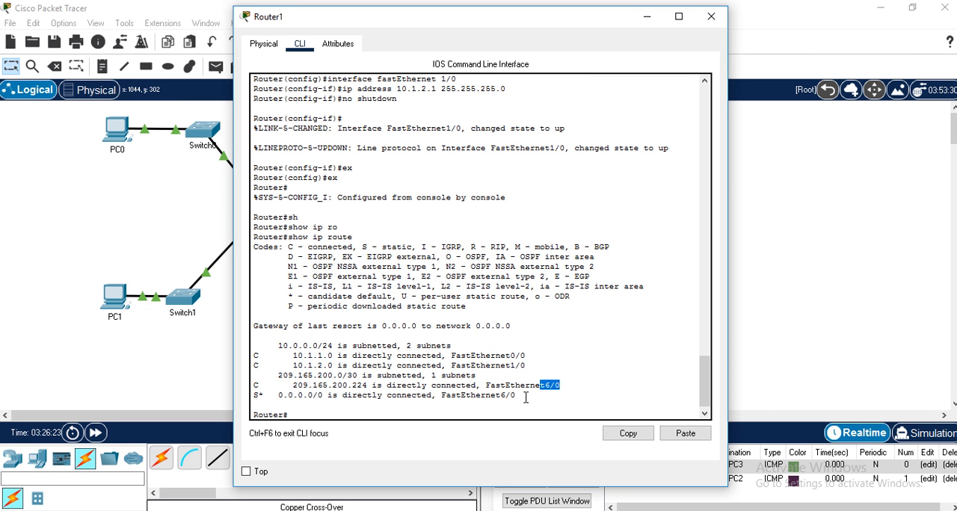
left_click_drag(516, 397, 457, 393)
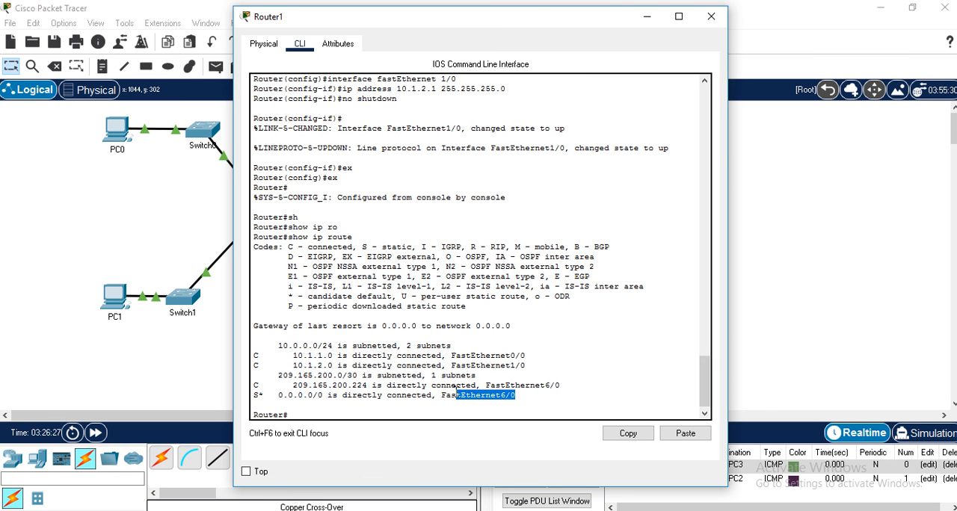
left_click(711, 16)
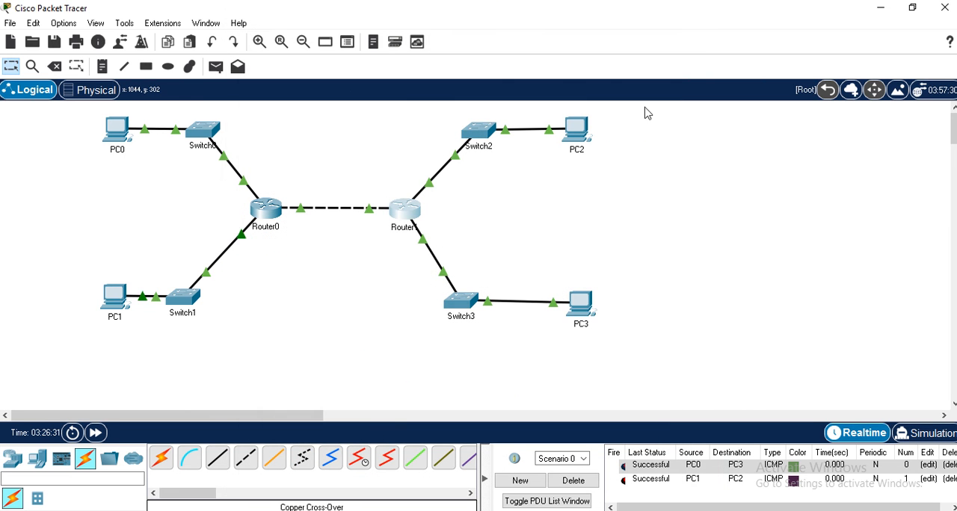
- Test connectivity with a simple PDU from PC0 to PC3 and delete the current PDU scenario
left_click(216, 67)
left_click(118, 131)
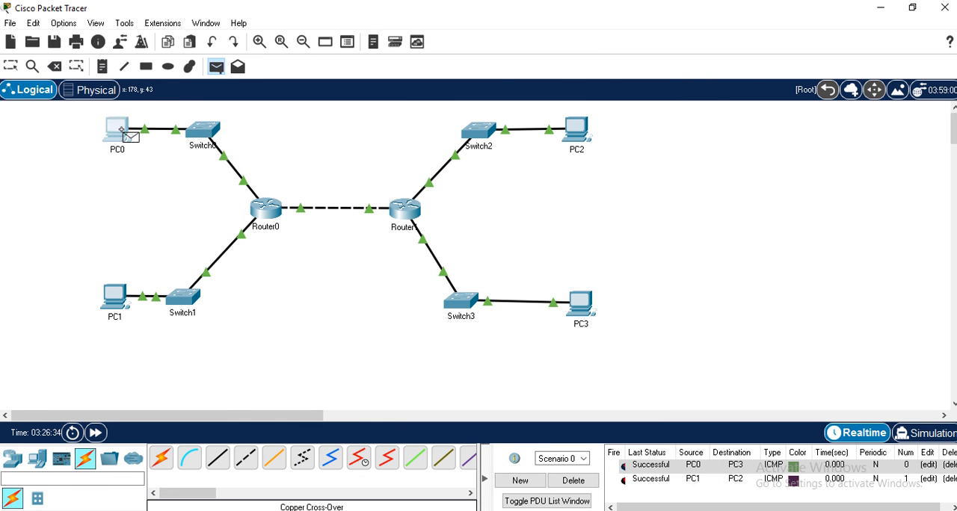
left_click(584, 307)
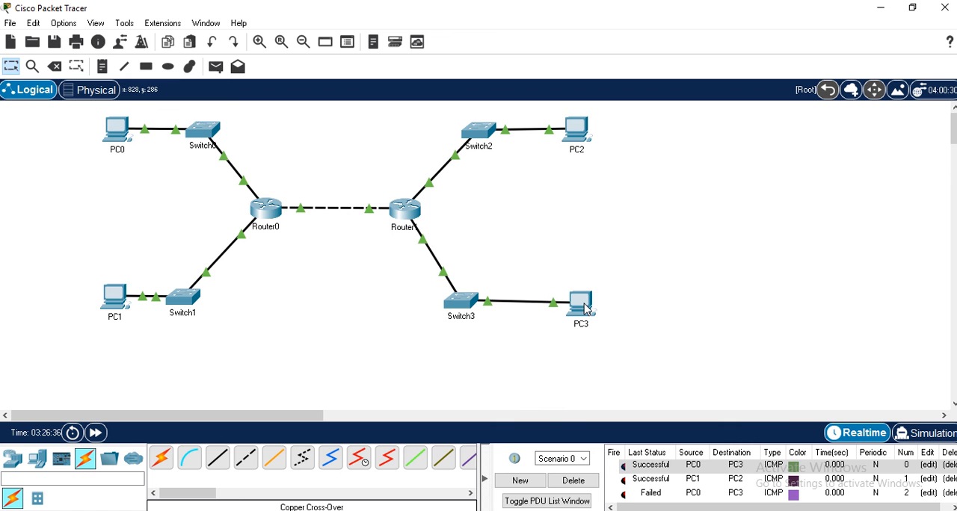
left_click(587, 486)
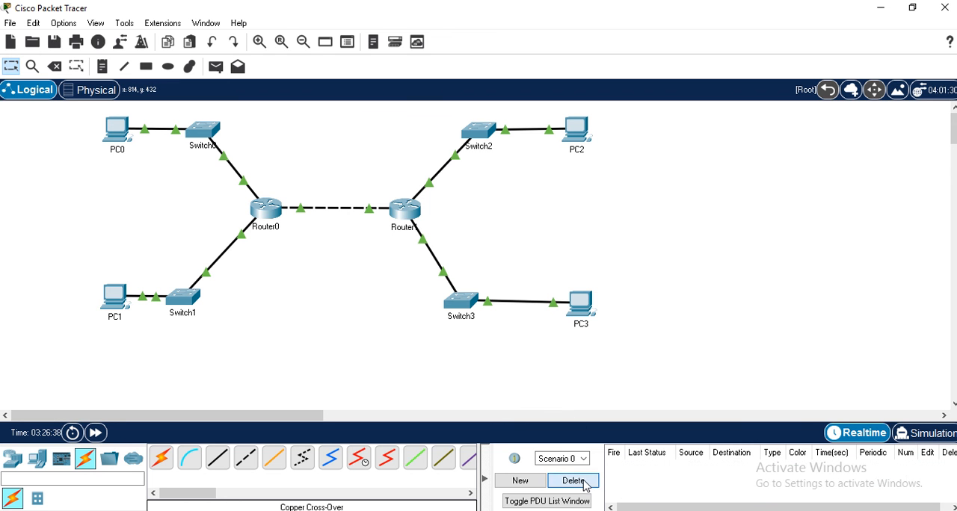
- Send a simple PDU from PC0 to PC3 twice to retest connectivity in the cleared scenario
left_click(216, 67)
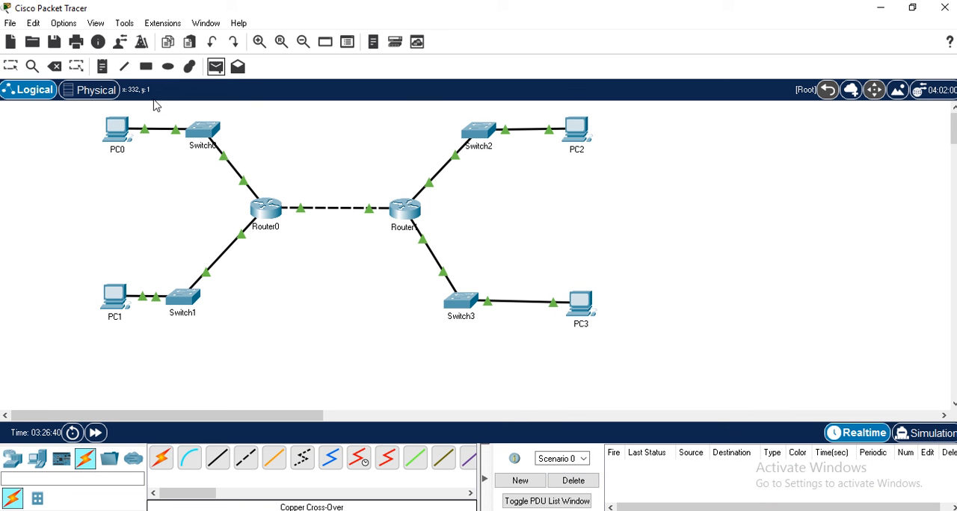
left_click(117, 128)
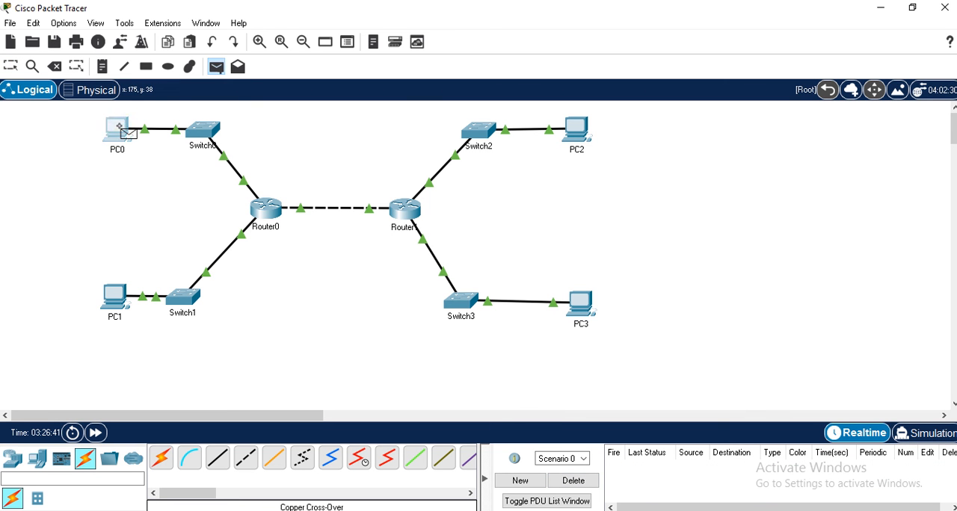
left_click(578, 305)
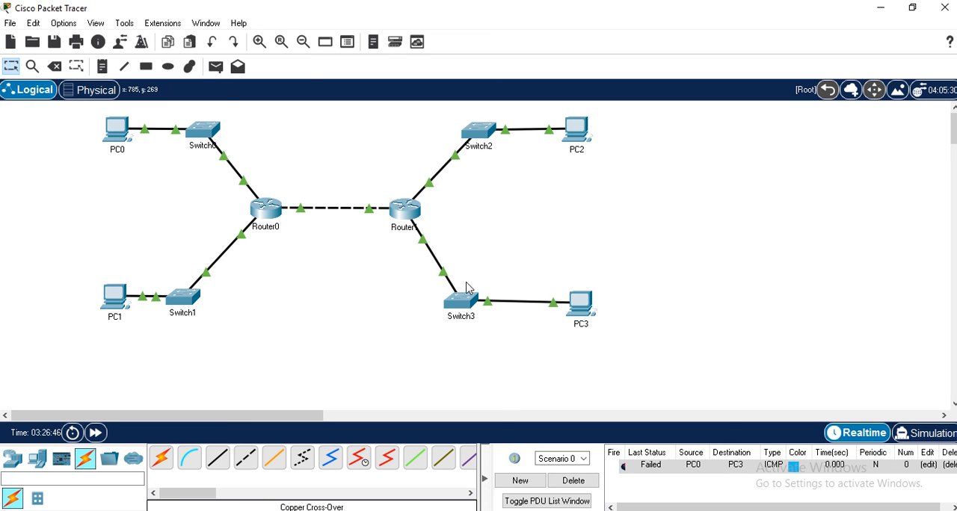
left_click(216, 67)
left_click(116, 130)
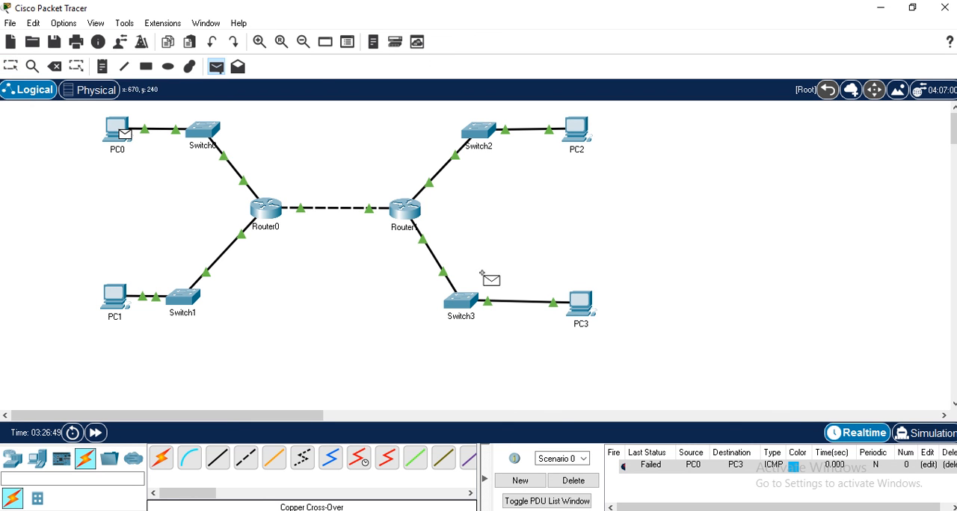
left_click(588, 309)
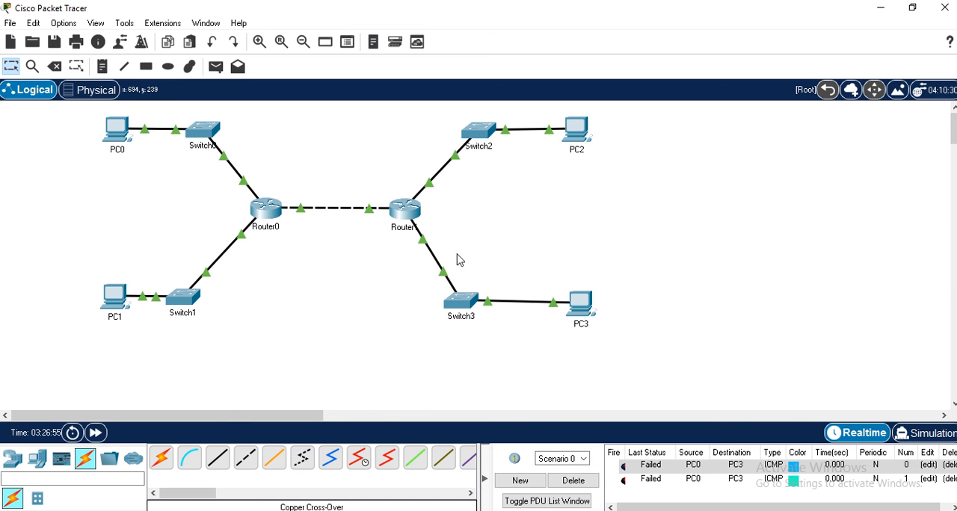
- Open Router0's command line and display its running configuration
mouse_move(407, 216)
mouse_move(274, 218)
left_click(266, 209)
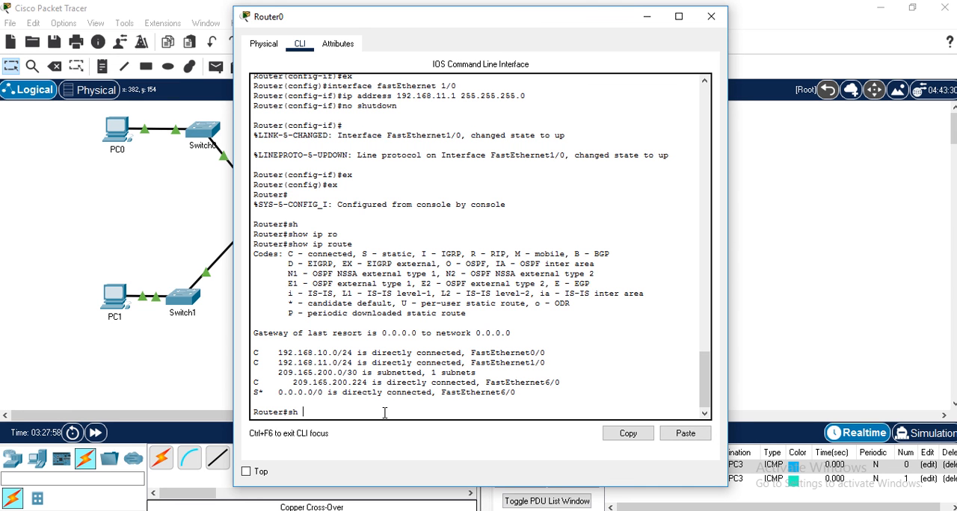
type("run")
key("Tab")
key("Return")
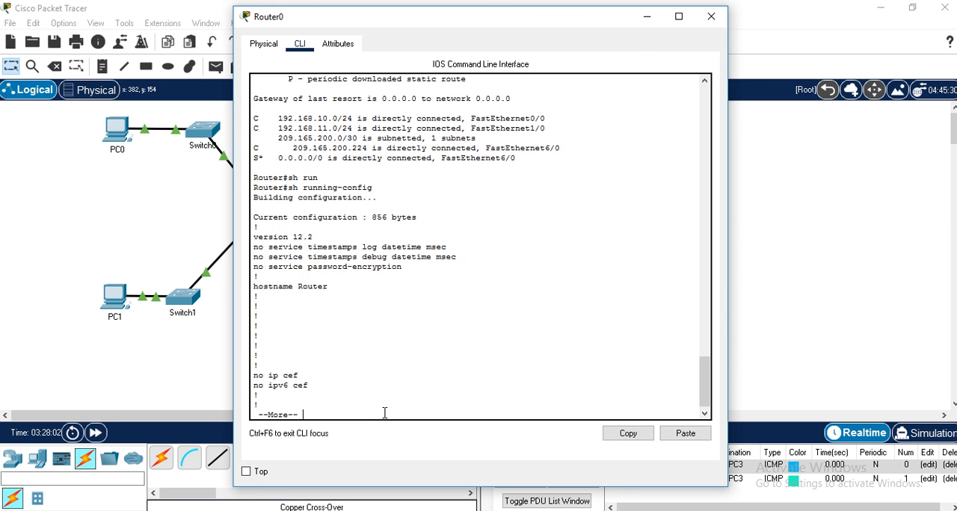
- Page through Router0's running configuration to examine its interface addresses and default route, quit the listing and close the router window
key("Return")
key("Return")
key("Return")
key("Return")
key("Return")
key("Return")
key("Return")
key("Return")
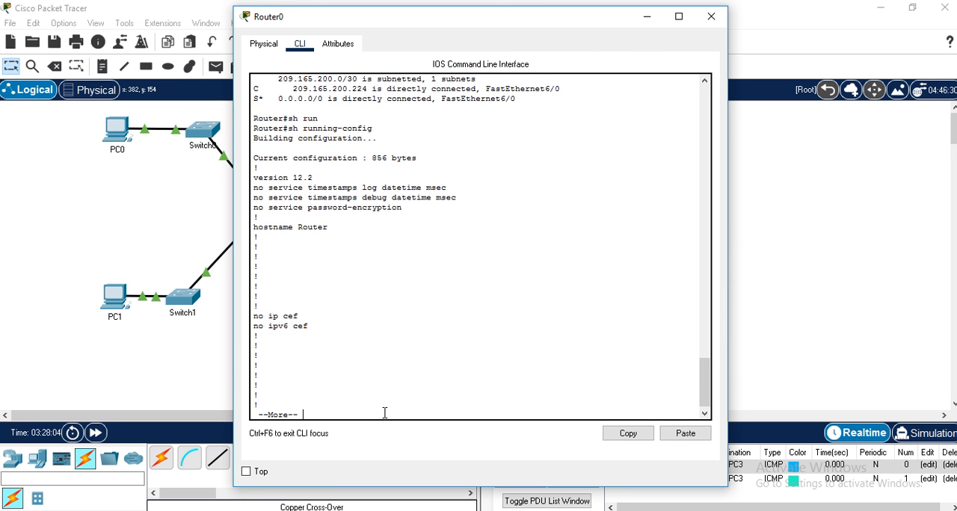
key("Return")
key("Return")
key("Return")
key("Return")
key("Return")
key("Return")
key("Return")
key("Return")
key("Return")
key("Return")
key("Return")
key("Return")
key("Return")
key("Return")
key("Return")
key("Return")
key("Return")
key("Return")
key("Return")
key("Return")
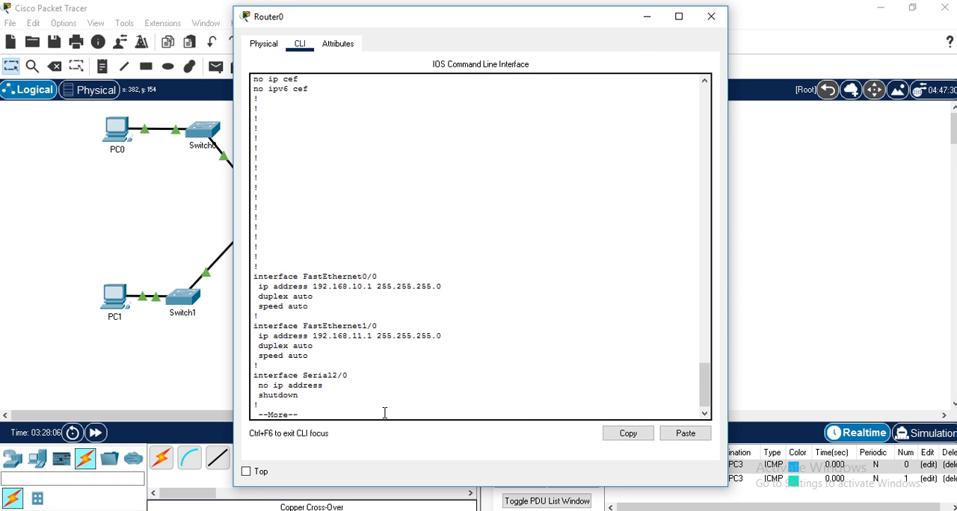
key("Return")
key("Return")
key("Return")
key("Return")
key("Return")
key("Return")
key("Return")
key("Return")
key("Return")
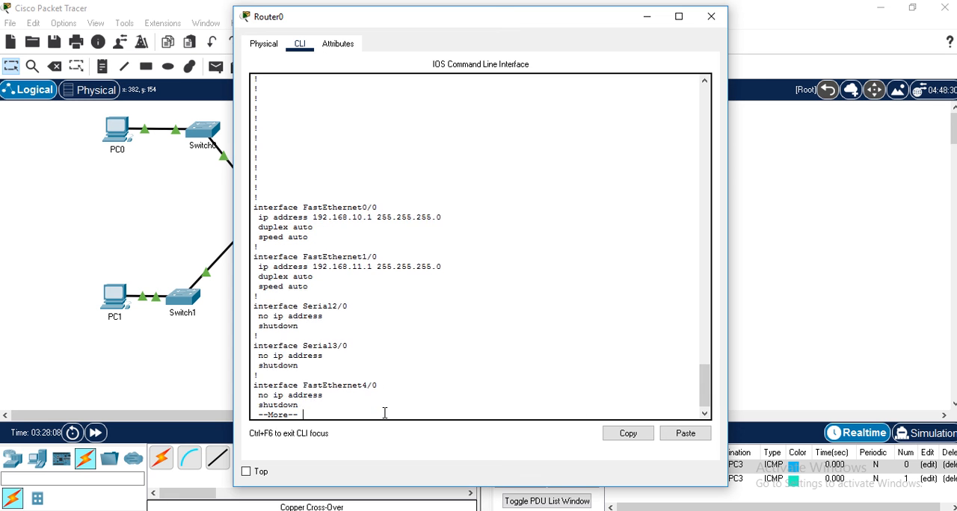
key("Return")
key("Return")
key("Return")
key("Return")
key("Return")
key("Return")
key("Return")
key("Return")
key("Return")
key("Return")
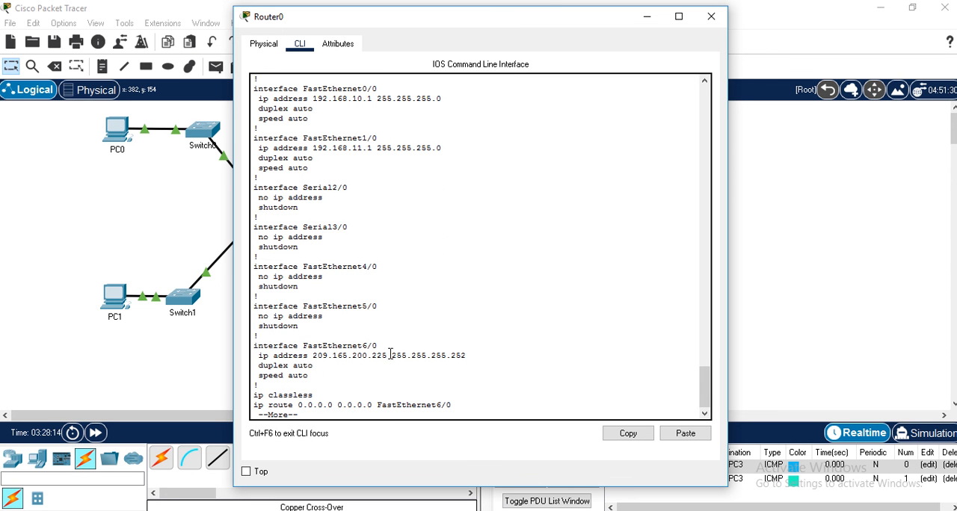
scroll(395, 359, "down", 1)
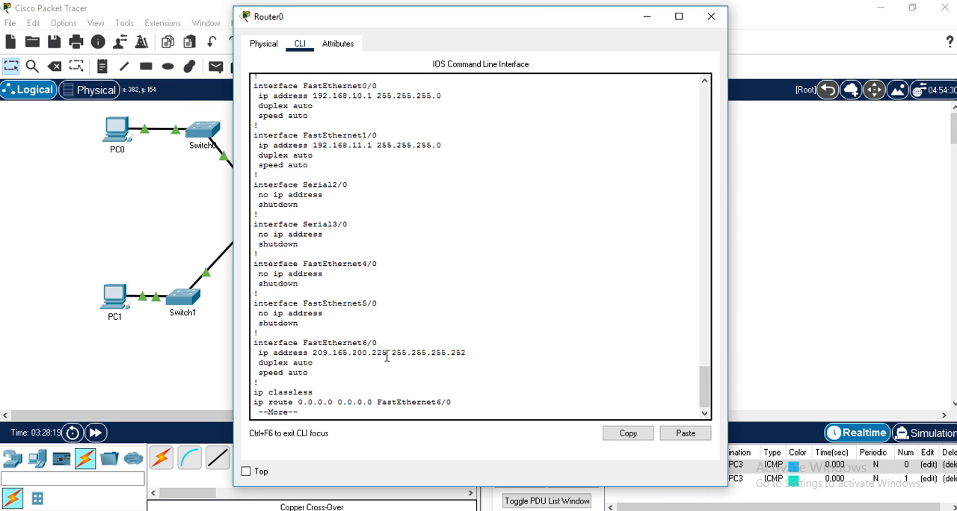
left_click(387, 356)
key("q")
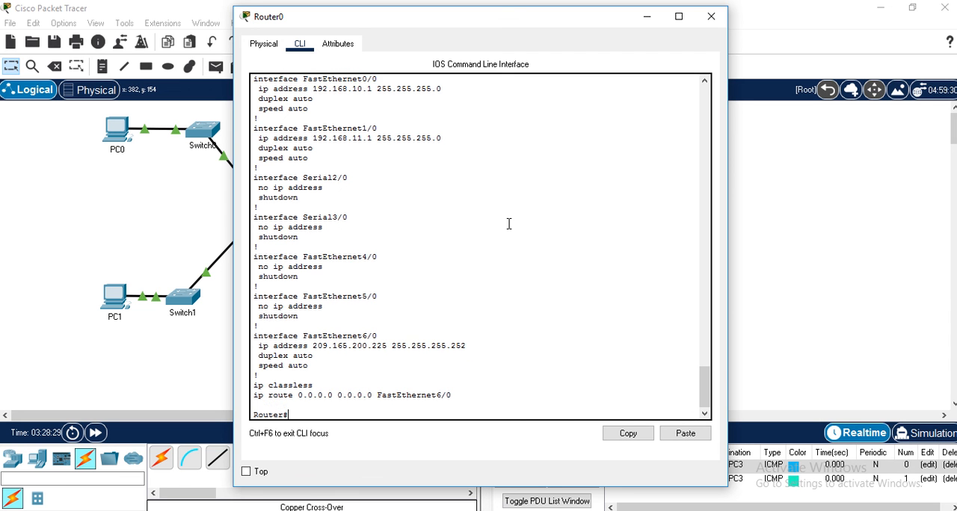
left_click(711, 17)
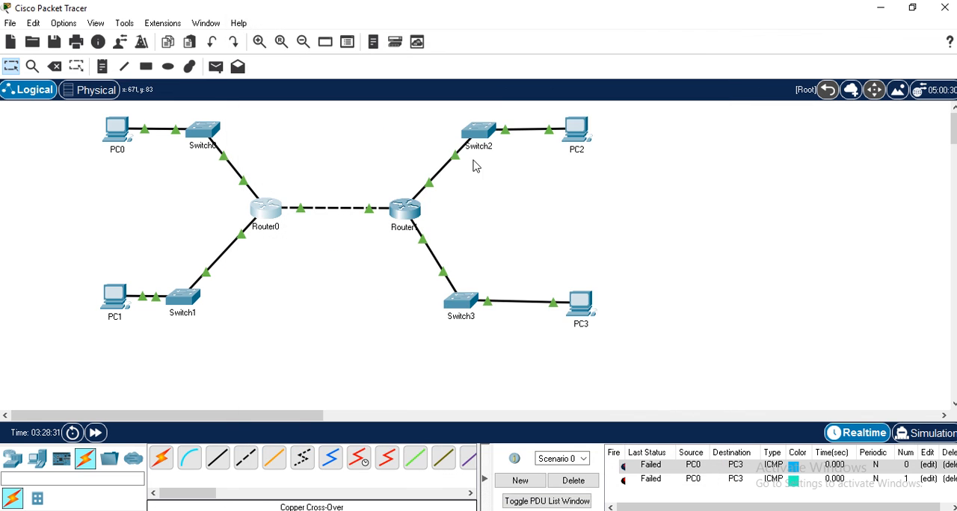
- Open Router1's command line and display its running configuration
left_click(409, 218)
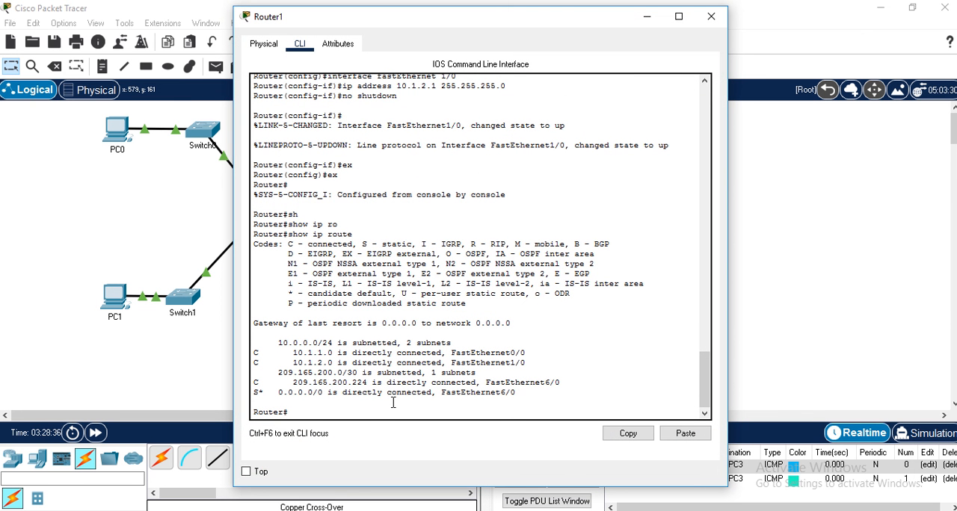
key("Tab")
left_click(386, 408)
type("sh ru")
key("Tab")
key("Return")
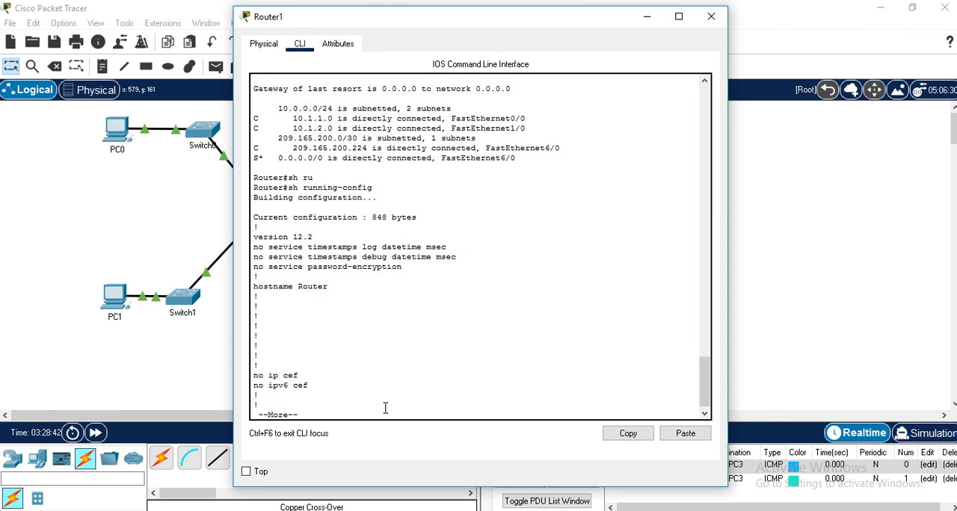
- Page through Router1's running configuration to examine its FastEthernet addresses and default route, quit the listing and close the router window
key("space")
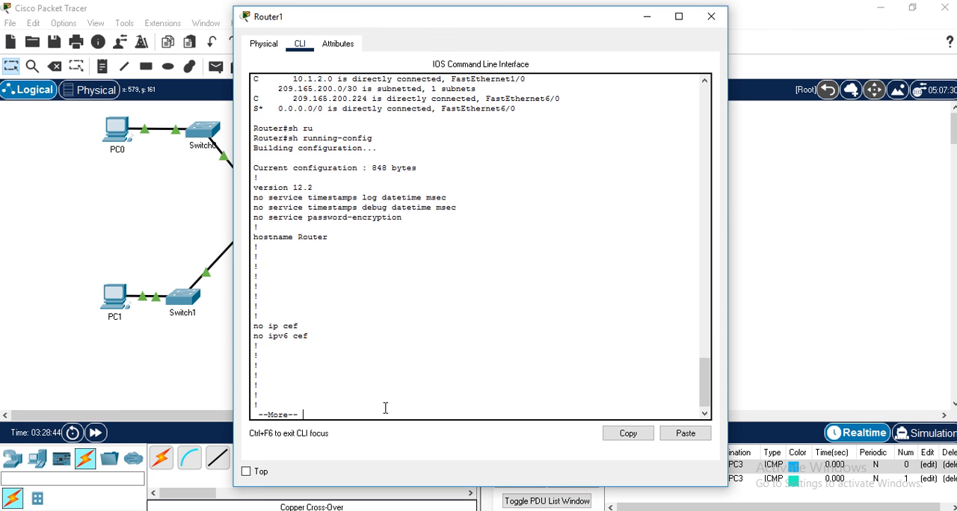
key("Return")
key("Return")
key("Return")
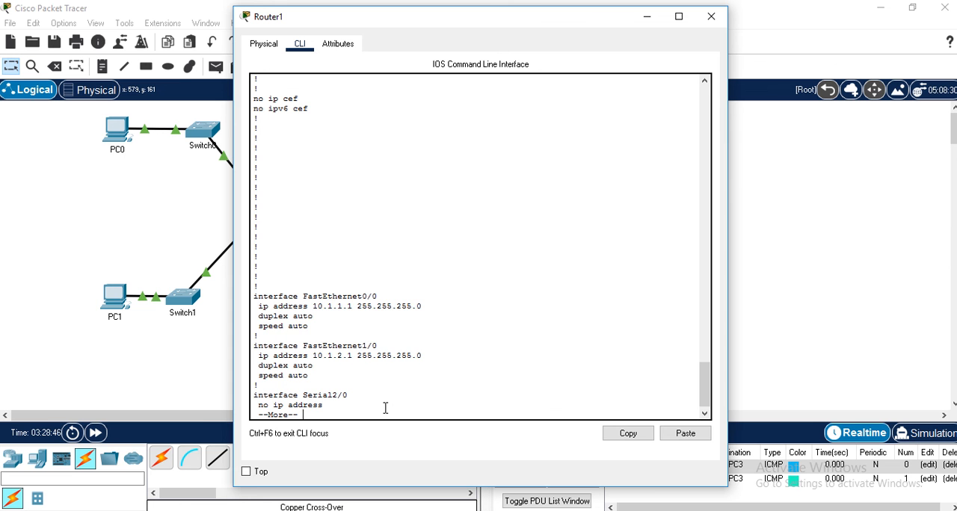
key("Return")
key("Return")
key("Return")
key("Return")
key("Return")
key("Return")
key("Return")
key("Return")
key("Return")
key("Return")
key("Return")
key("Return")
key("Return")
key("Return")
key("Return")
key("Return")
key("Return")
key("Return")
key("Return")
key("Return")
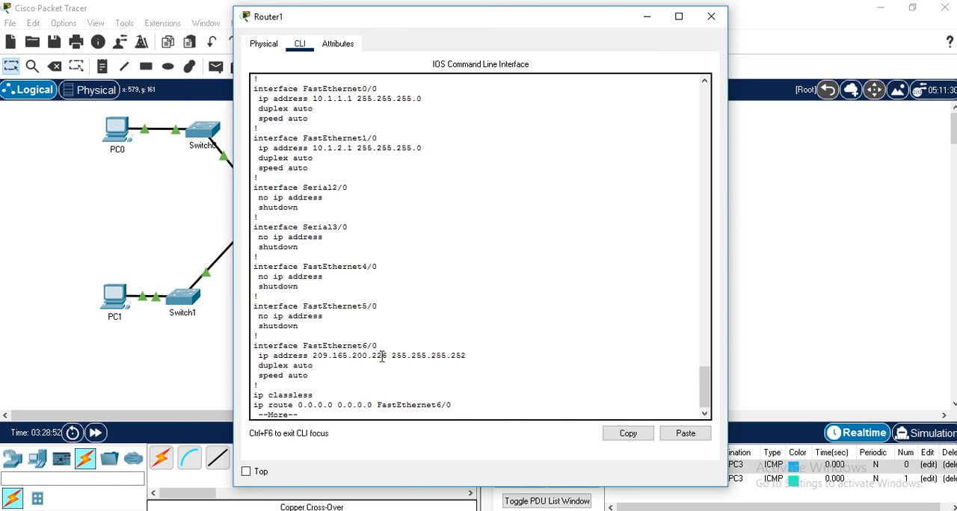
left_click_drag(377, 357, 382, 357)
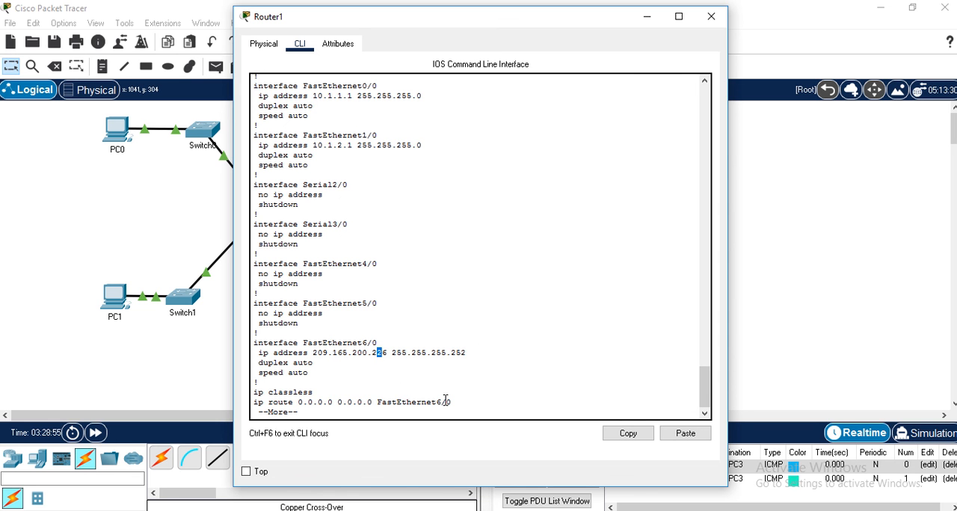
key("q")
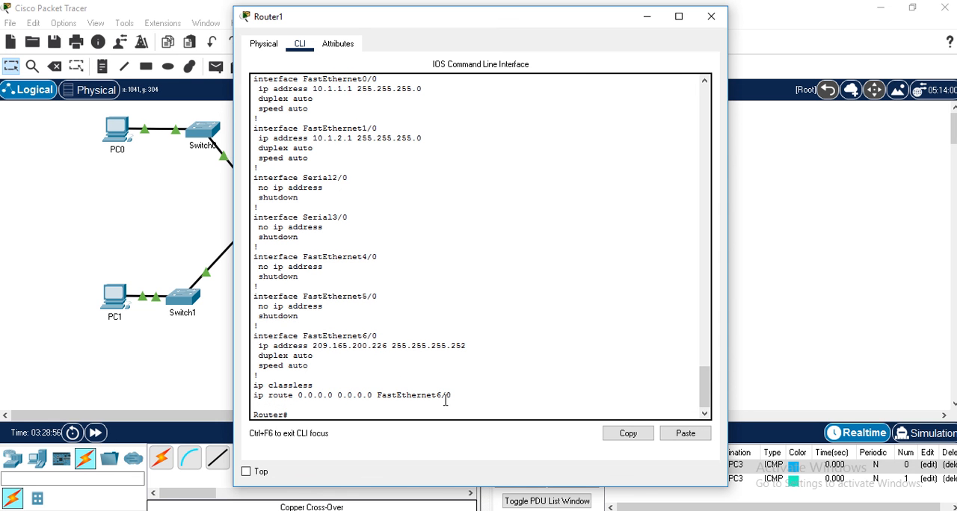
left_click(711, 16)
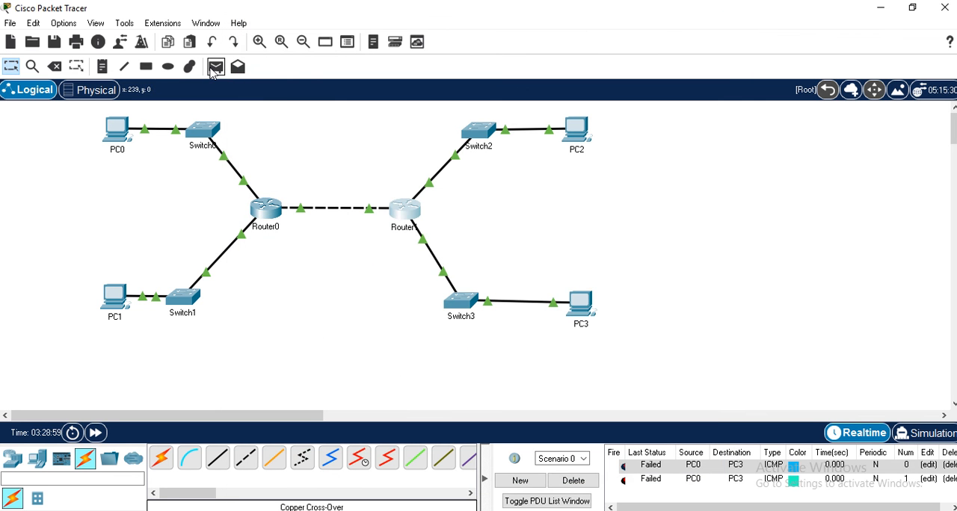
- Delete the scenario's earlier PDUs and send a simple PDU from PC0 to PC3 to retest connectivity
left_click(573, 481)
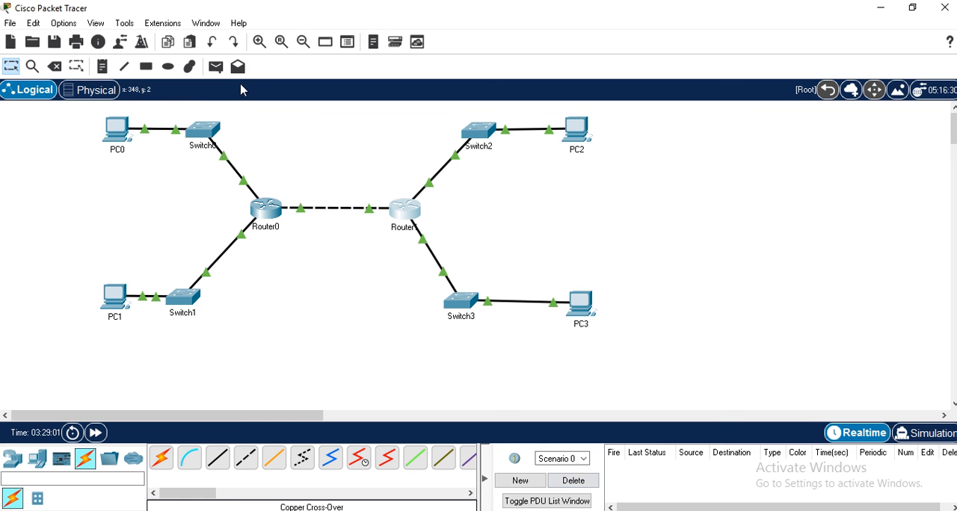
left_click(216, 66)
left_click(120, 132)
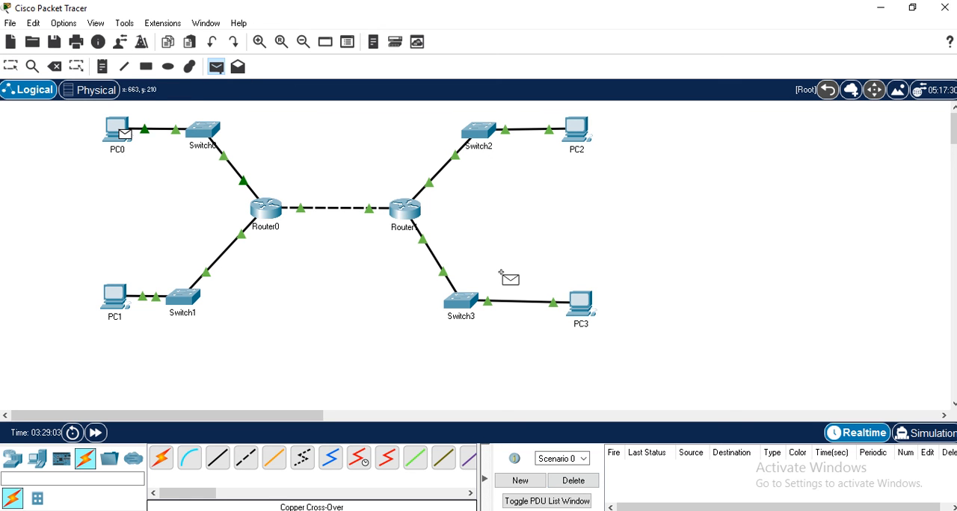
left_click(582, 303)
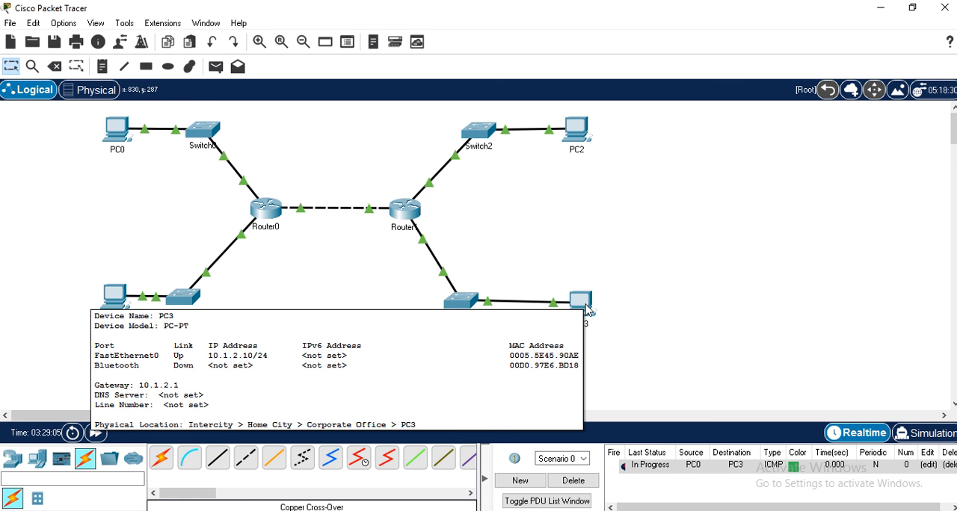
- Send simple PDUs from Router0 to Router1 and from PC3 to PC1 to locate the connectivity fault
left_click(216, 67)
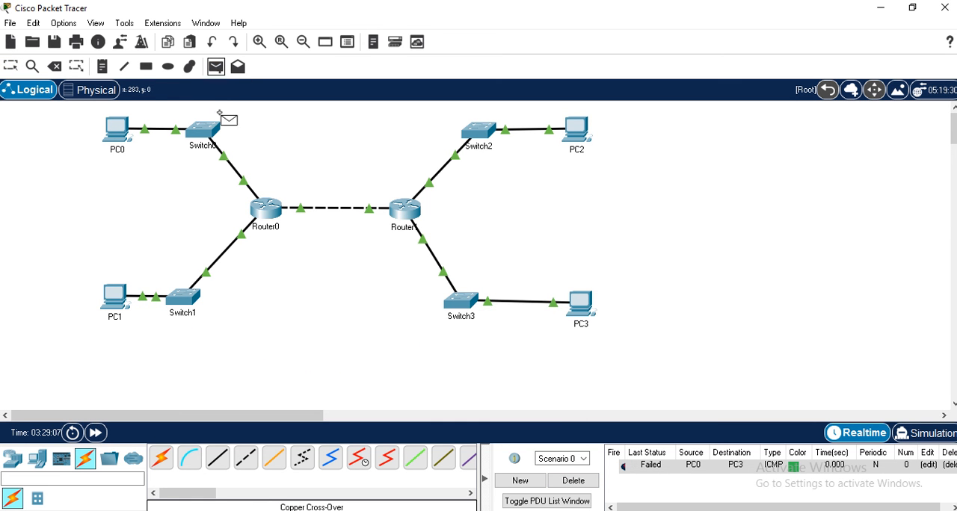
left_click(266, 208)
left_click(403, 213)
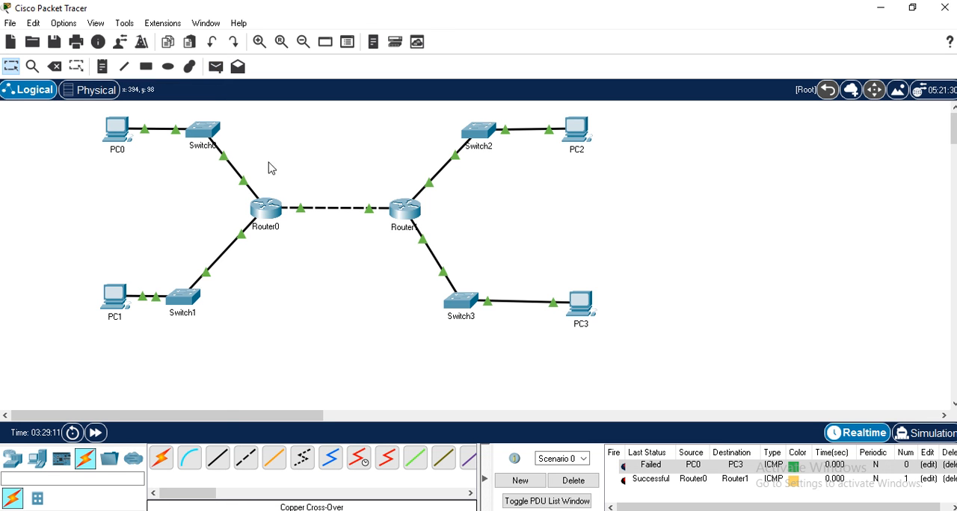
left_click(216, 66)
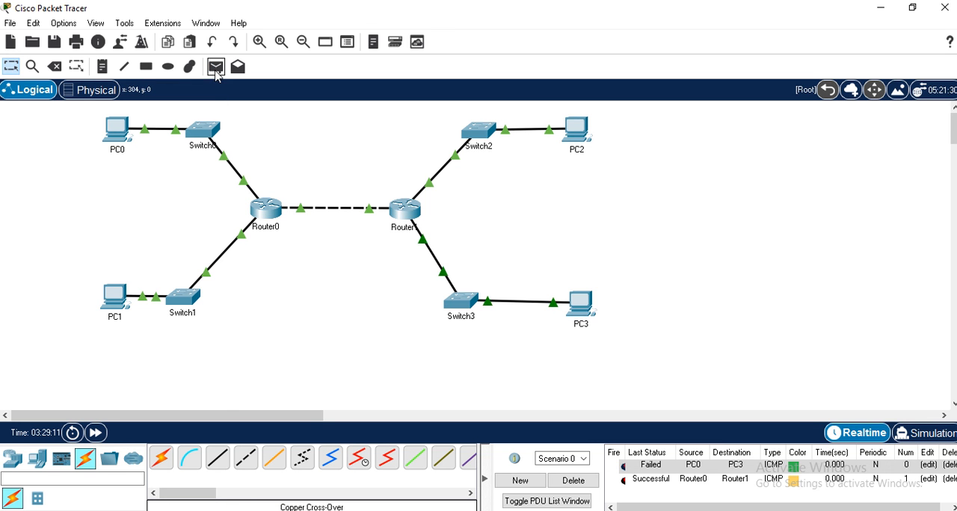
left_click(580, 303)
left_click(111, 297)
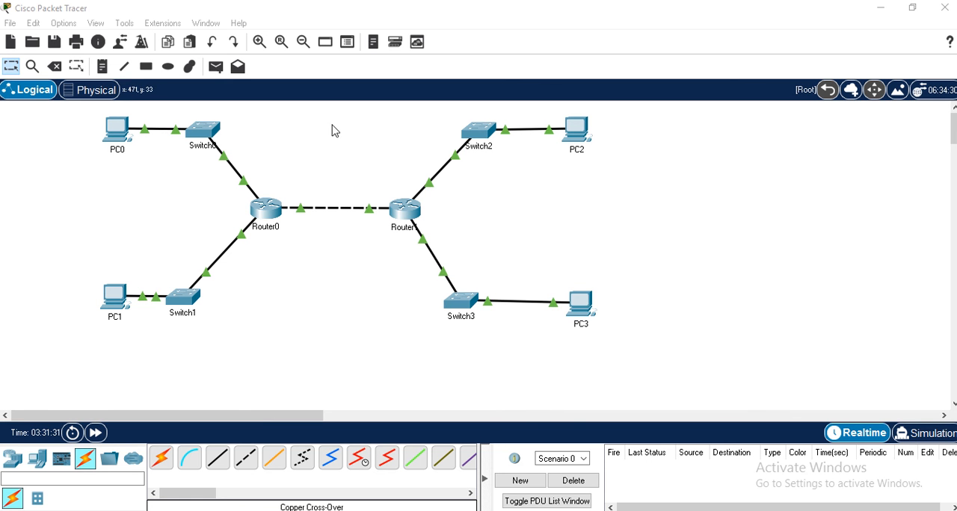
- Test connectivity in the emptied scenario with simple PDUs from PC0 to PC3 and from PC1 to PC2
left_click(218, 73)
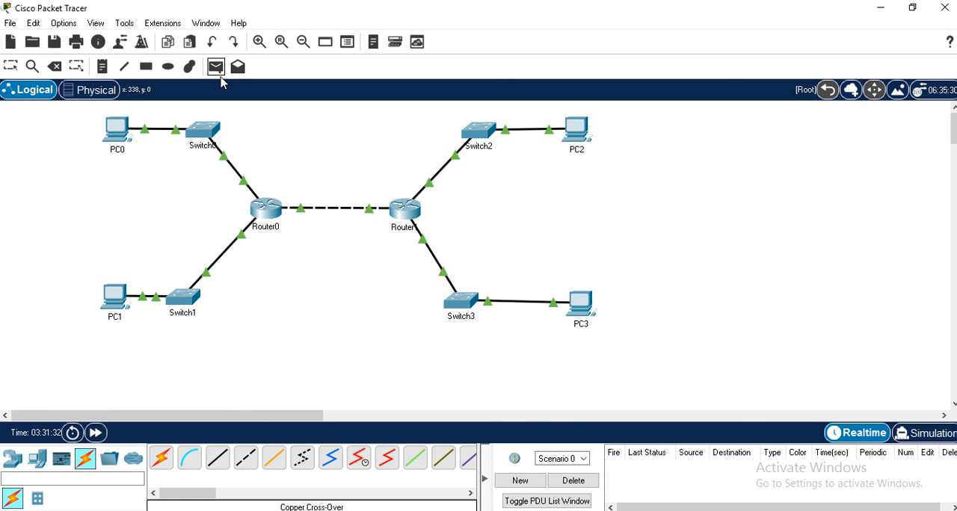
left_click(120, 131)
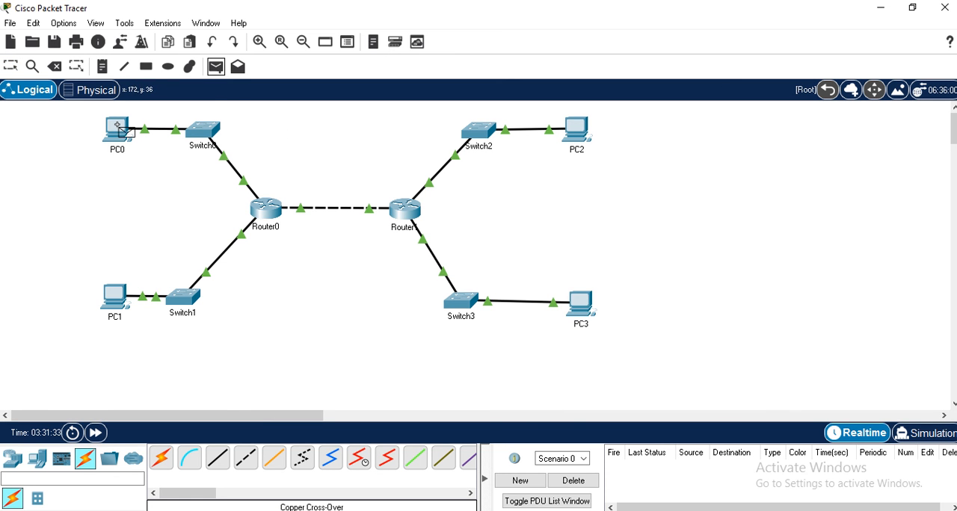
left_click(577, 303)
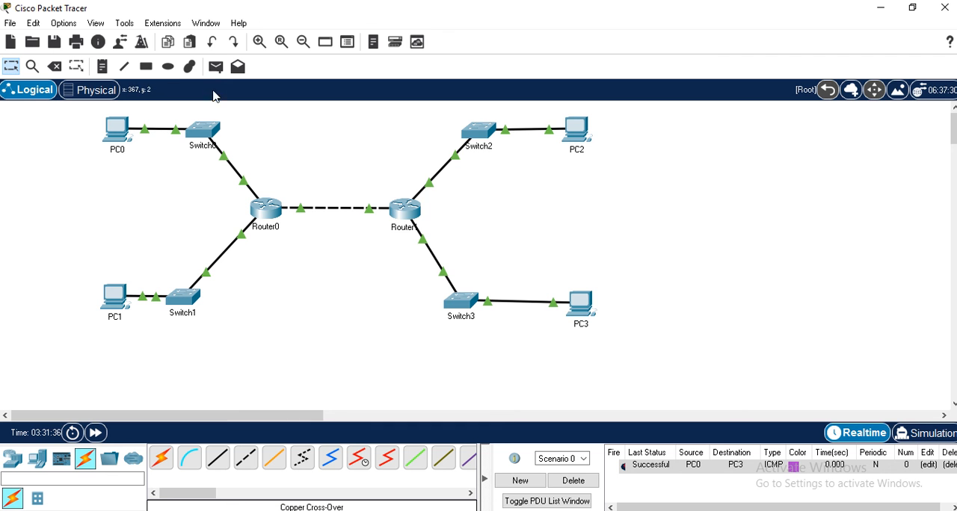
left_click(215, 66)
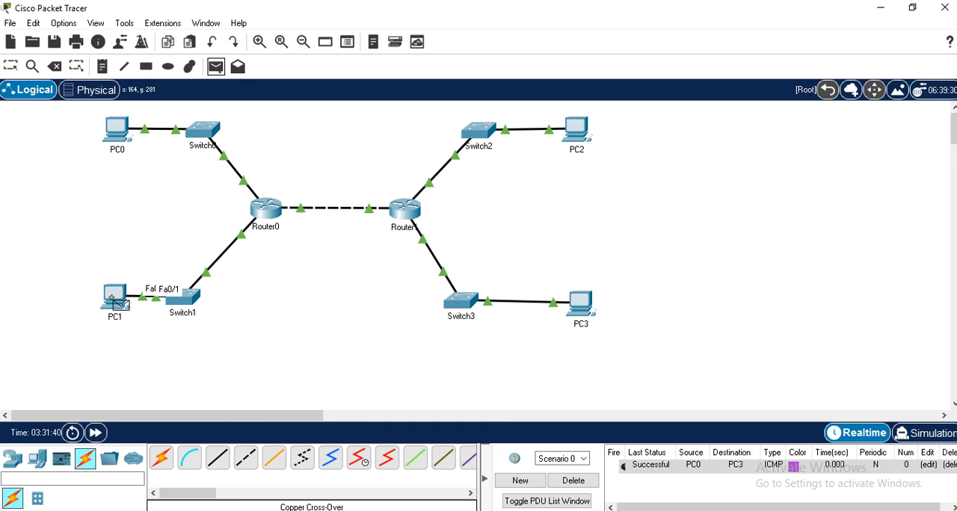
left_click(116, 298)
left_click(578, 129)
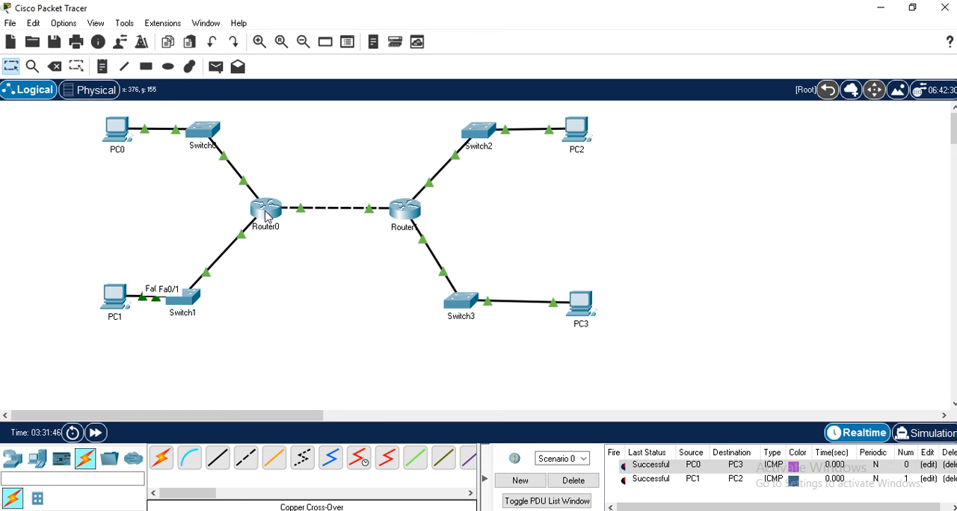
mouse_move(267, 216)
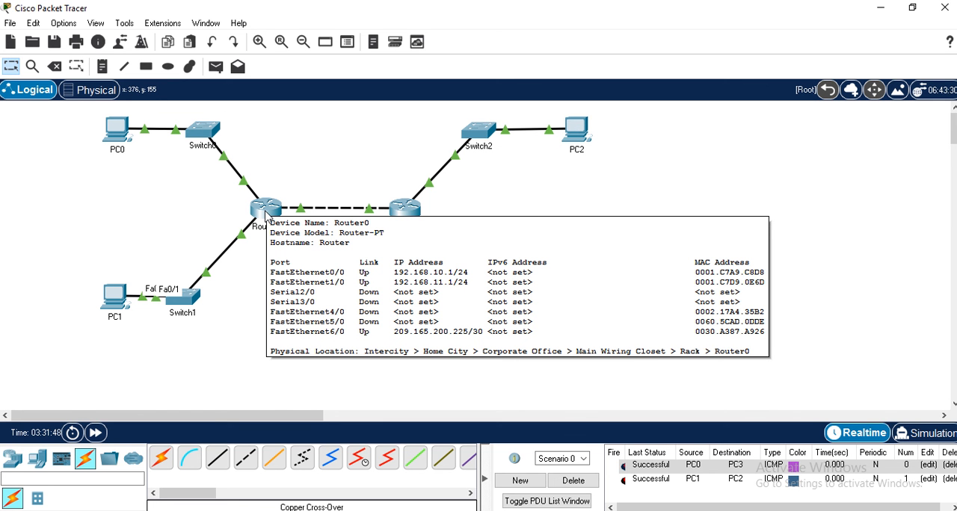
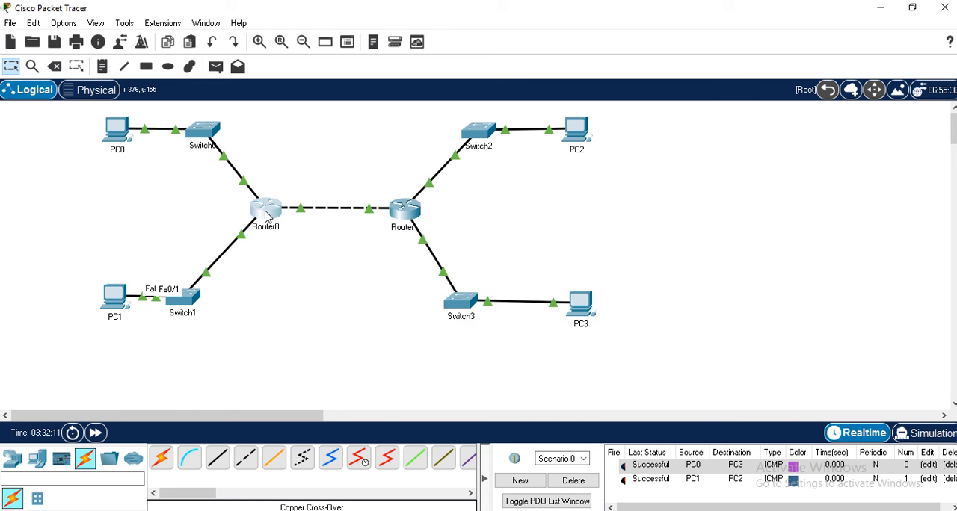
- Display Router0's IP routing table and examine its connected networks and the default static route entry
left_click(267, 217)
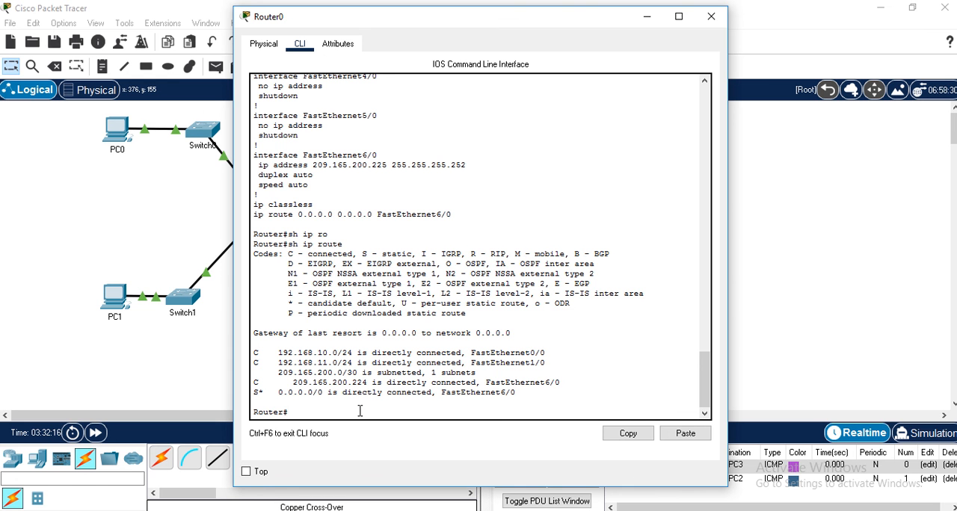
type("sh ip route")
key("Return")
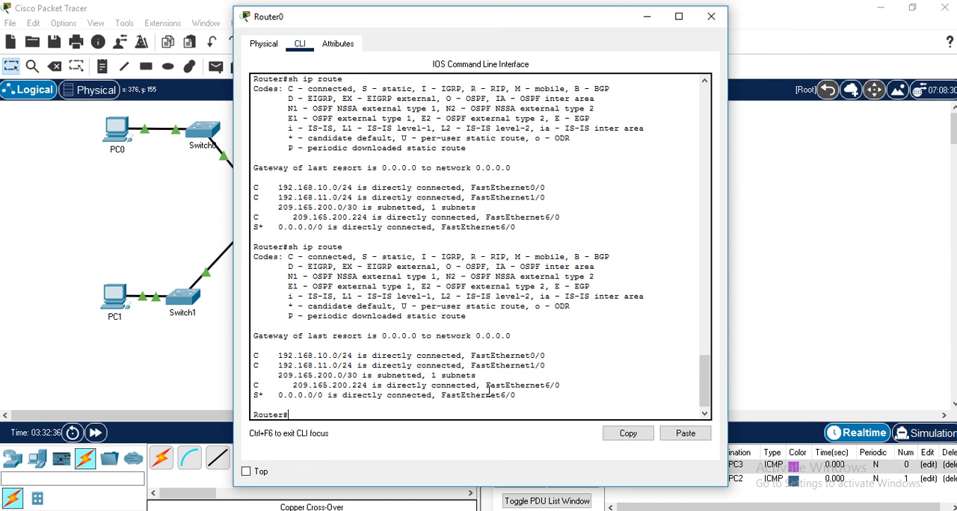
left_click_drag(486, 386, 558, 385)
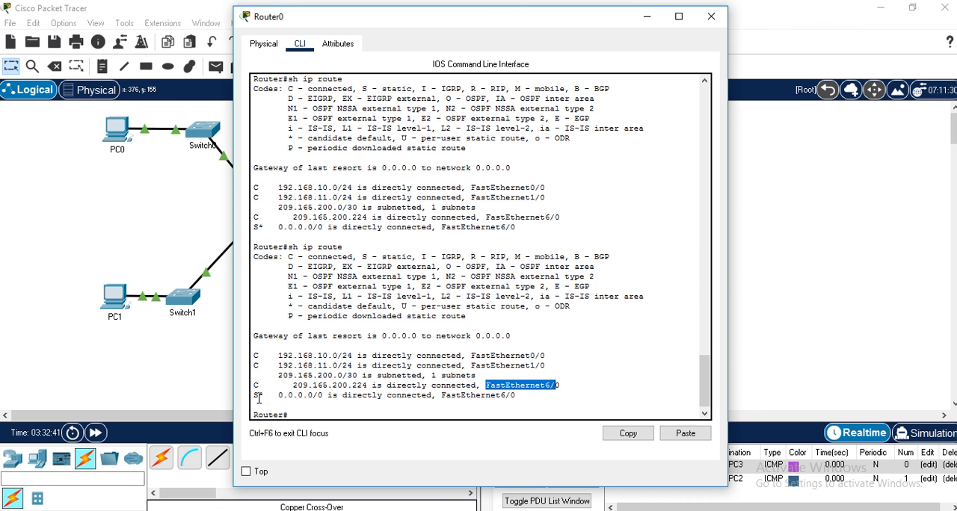
left_click_drag(280, 356, 338, 376)
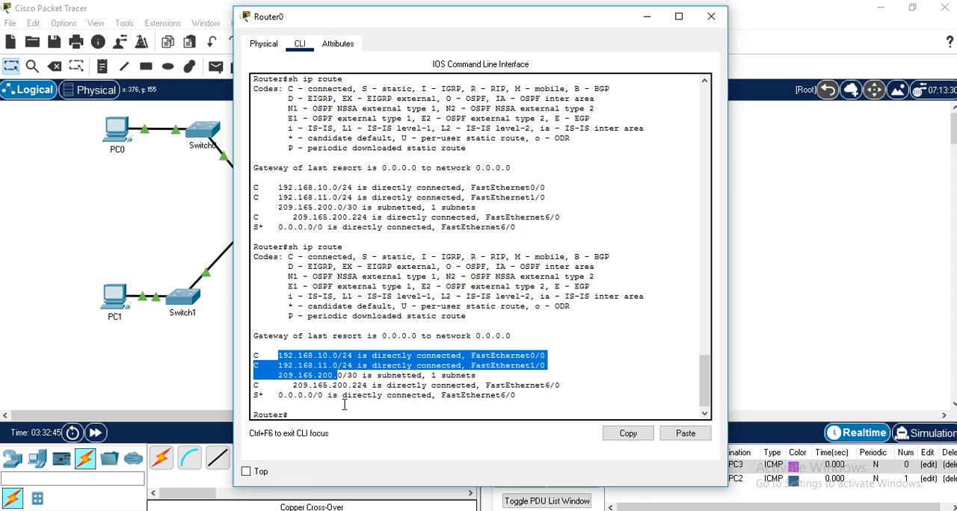
left_click(271, 353)
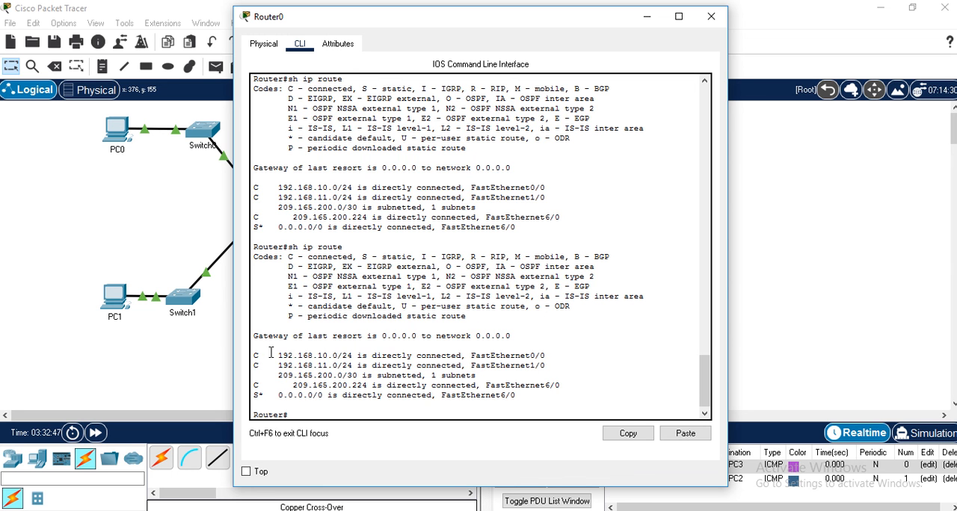
left_click_drag(271, 353, 379, 368)
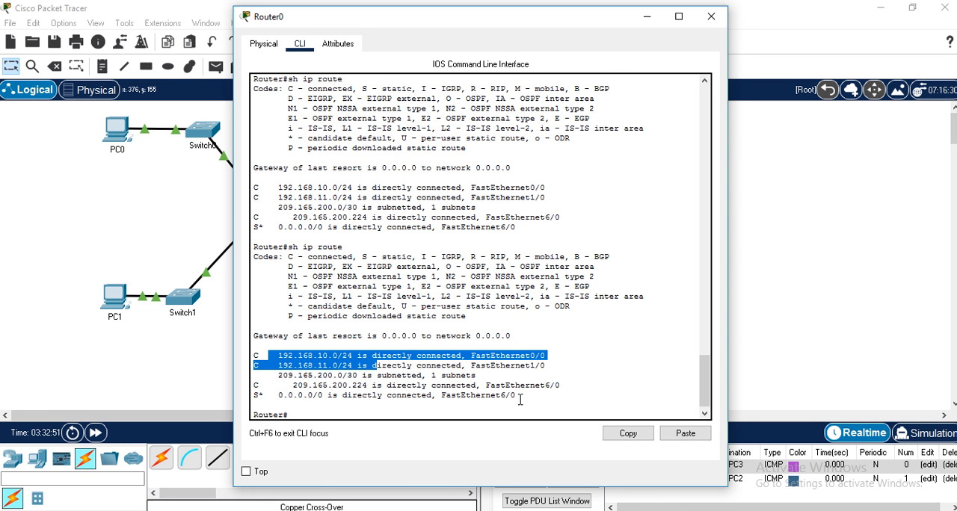
left_click_drag(518, 397, 446, 397)
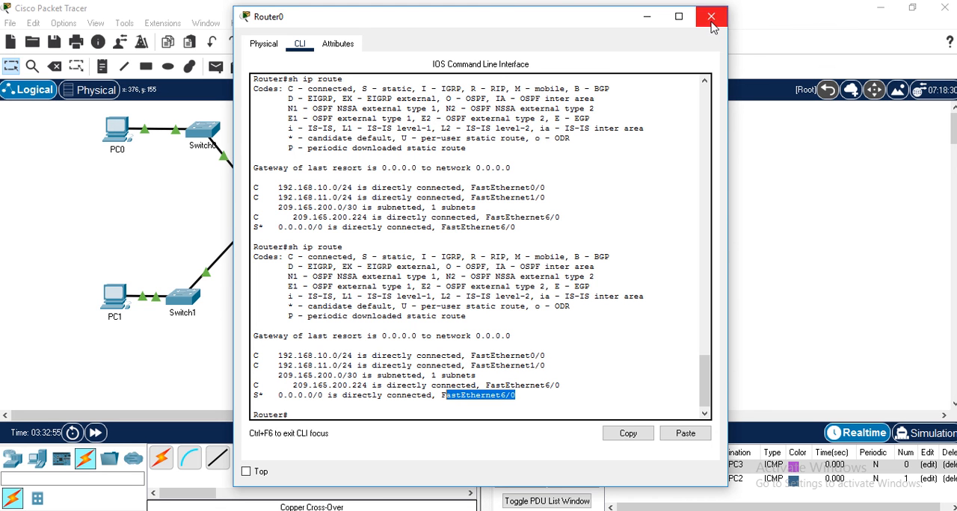
left_click_drag(288, 397, 336, 397)
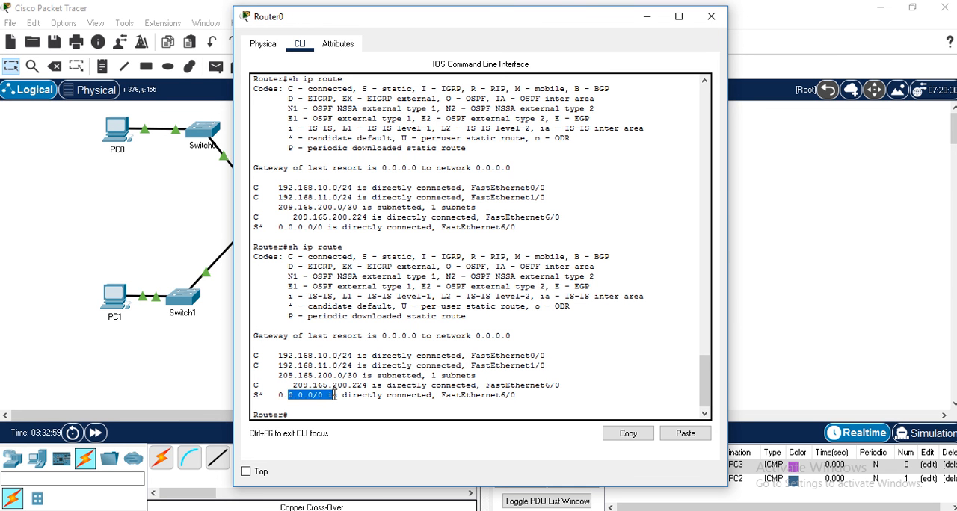
left_click(312, 411)
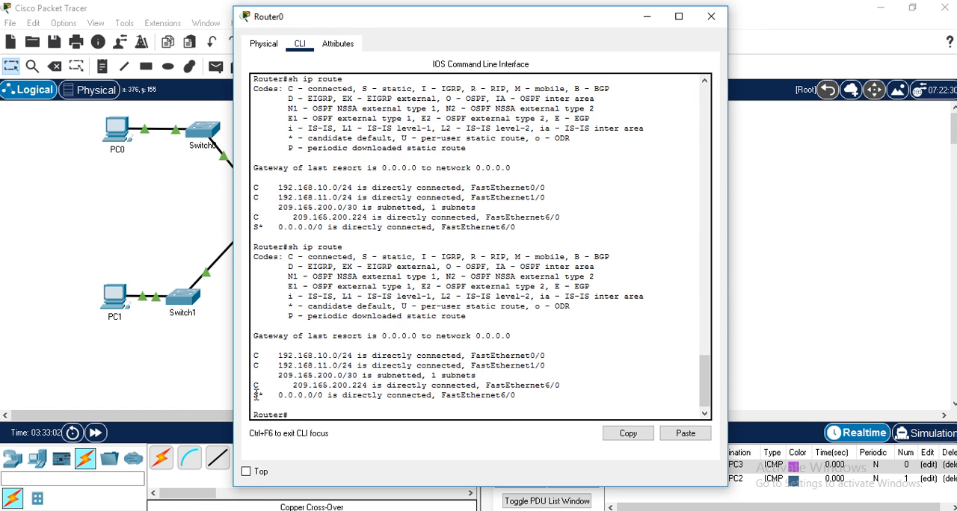
left_click_drag(254, 394, 531, 397)
- Remove Router0's default static route 0.0.0.0 0.0.0.0 through FastEthernet 6/0 in global configuration mode
left_click(320, 411)
type("conf")
key("Return")
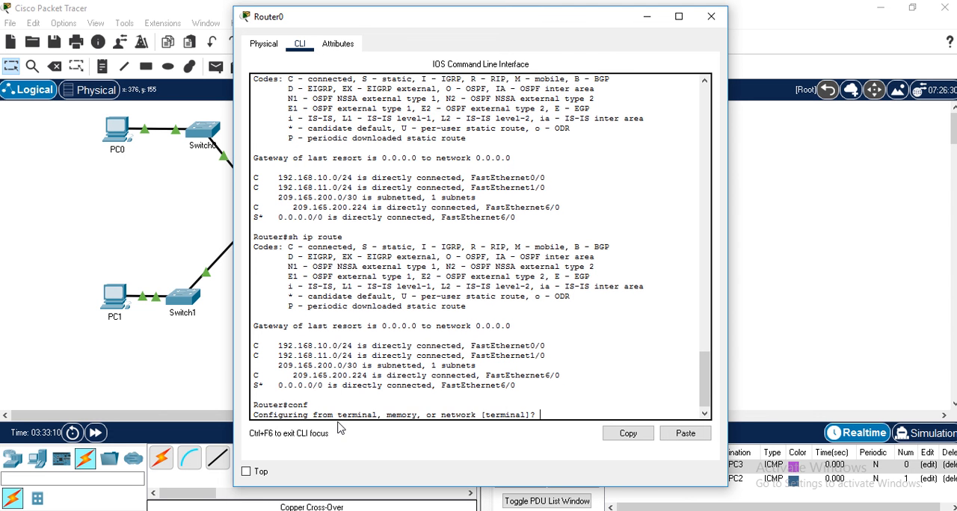
key("Return")
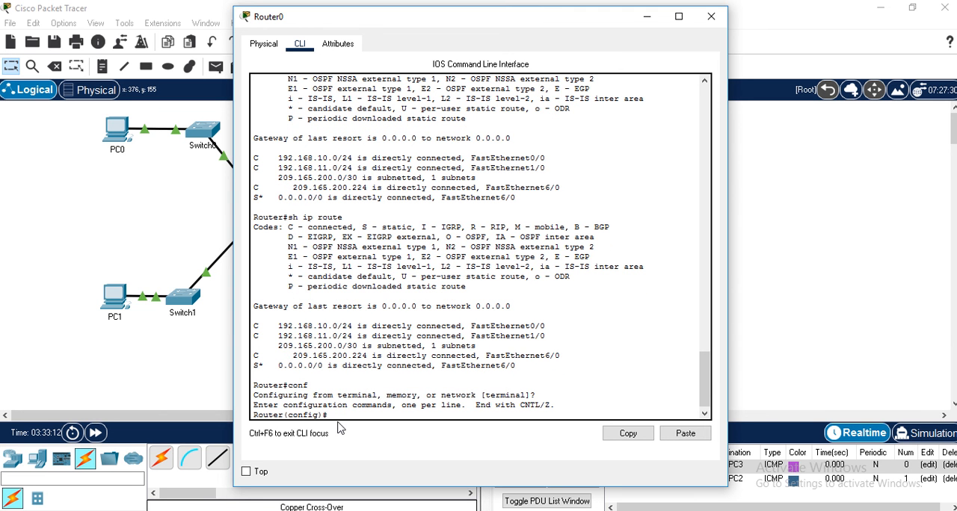
type("no ip ro")
key("Tab")
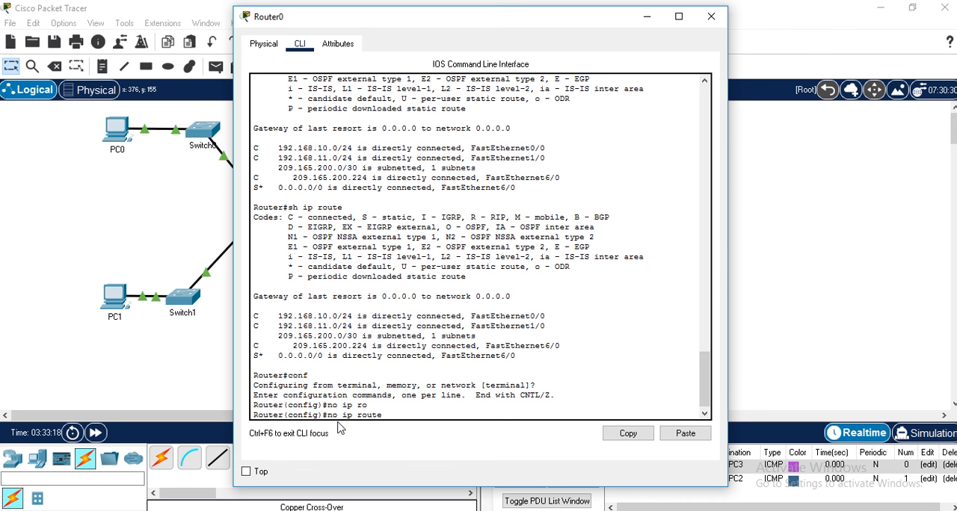
type("0.0.0.0 0.0.0.0 fas")
key("Tab")
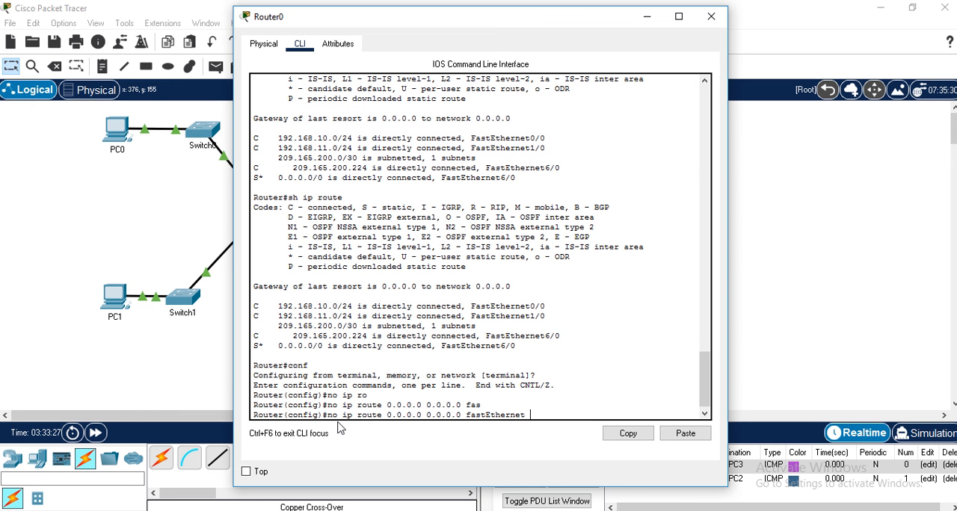
type("6/0")
key("Return")
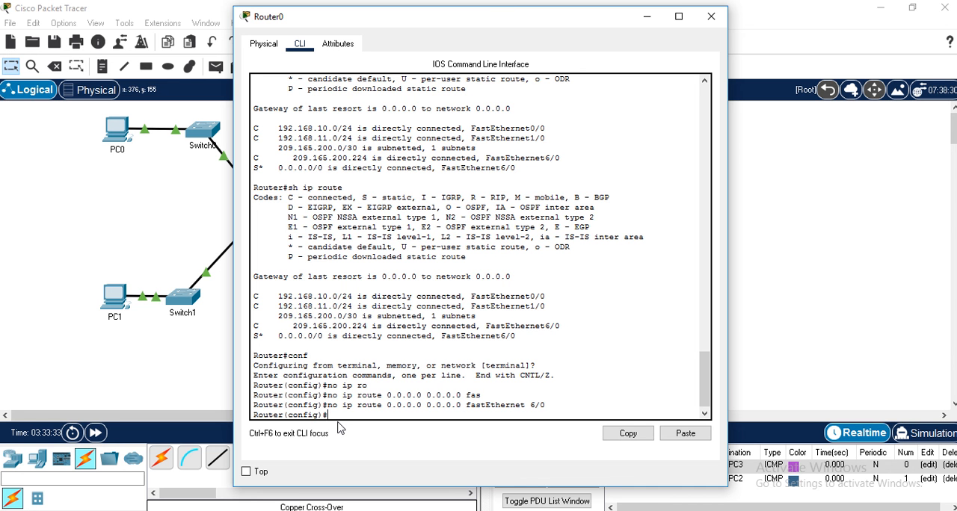
- Leave configuration mode and list Router0's routing table again to check for the default static route entry
type("ex")
key("Return")
key("Return")
type("sh ip route")
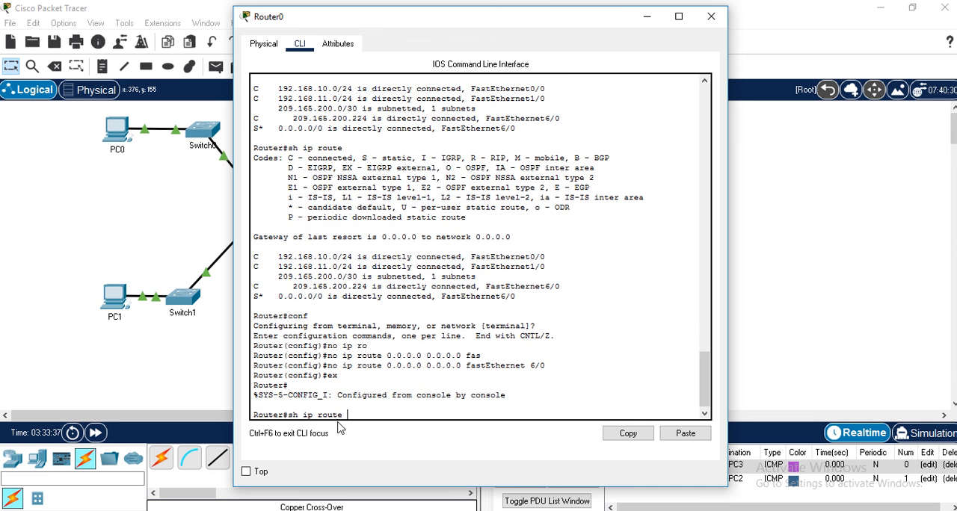
key("Return")
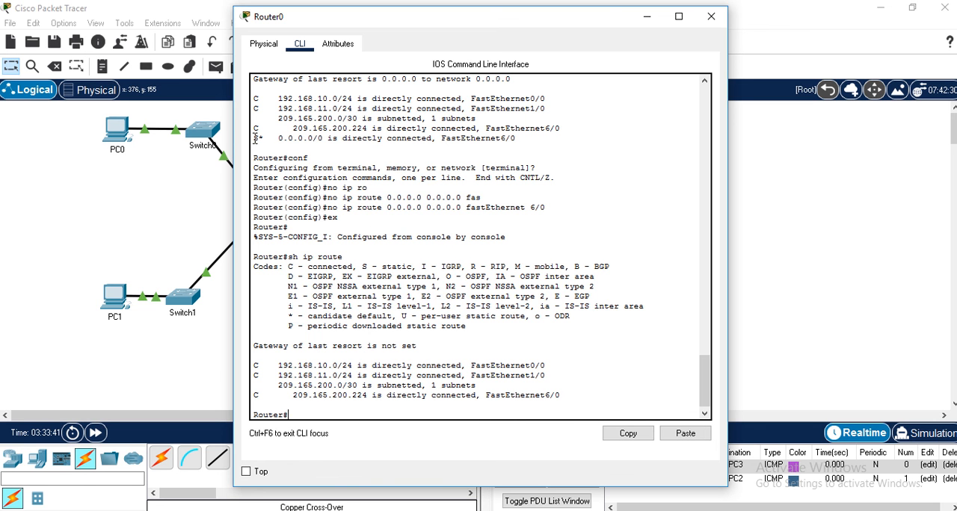
left_click_drag(254, 139, 516, 138)
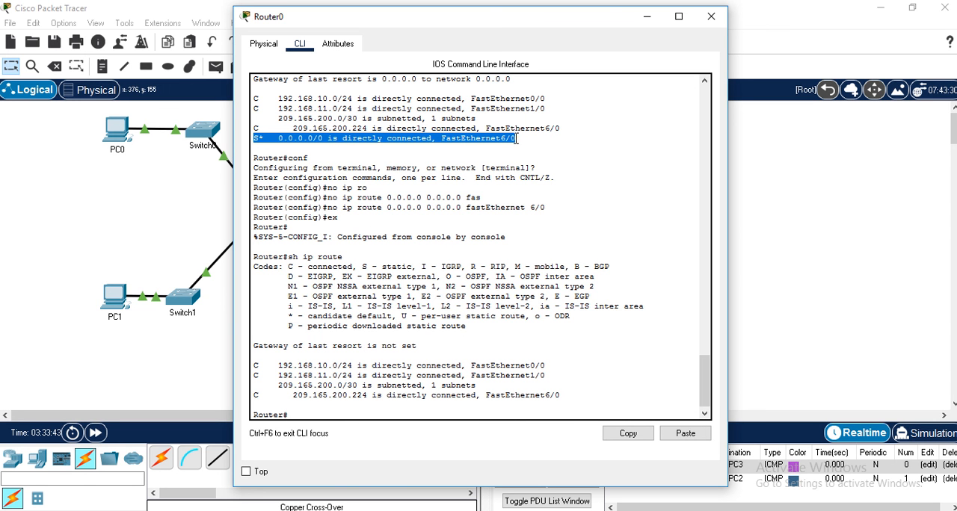
left_click(308, 415)
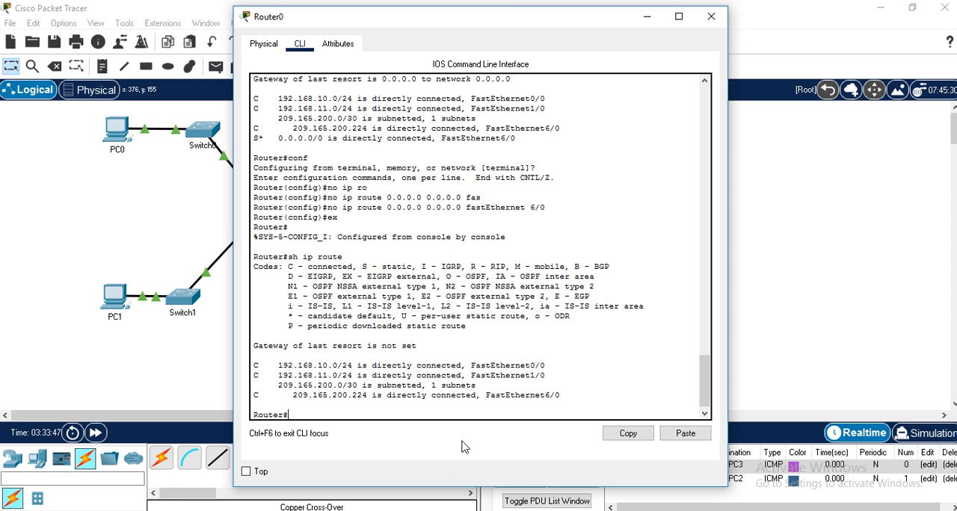
- Add a static route on Router0 to network 10.1.1.0 with mask 255.255.255.0 through exit interface FastEthernet 6/0
type("conf")
key("Return")
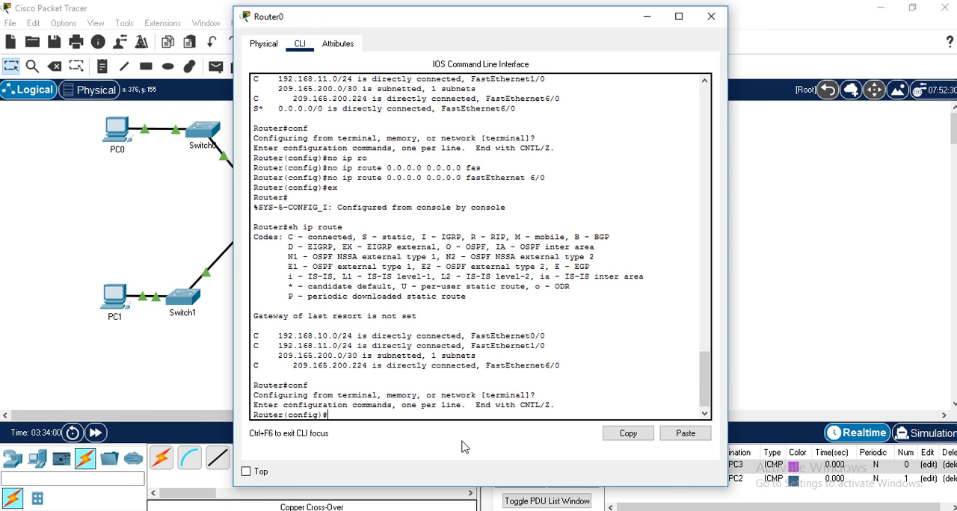
type("ip rou")
key("Tab")
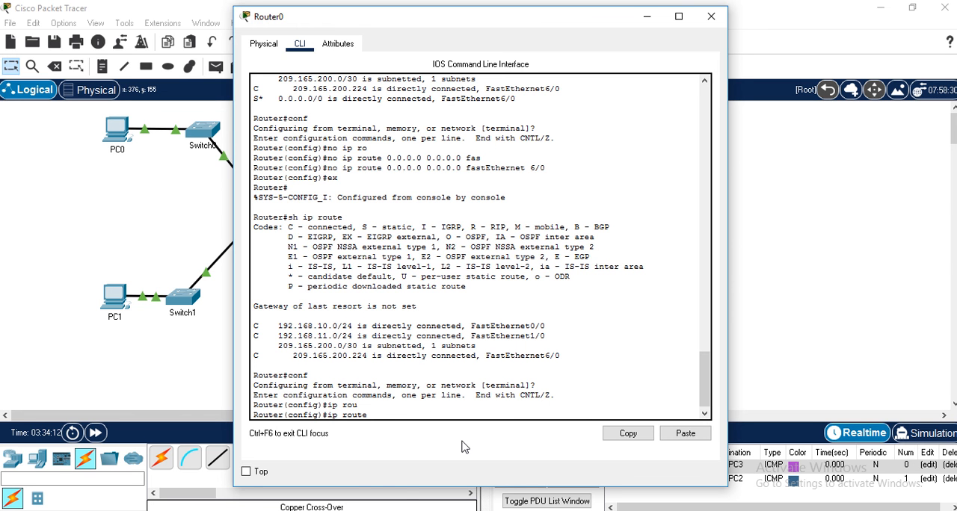
type("10.")
type("1.")
type("1")
type(".")
type("0 255")
type(".255.2")
type("55.255.0")
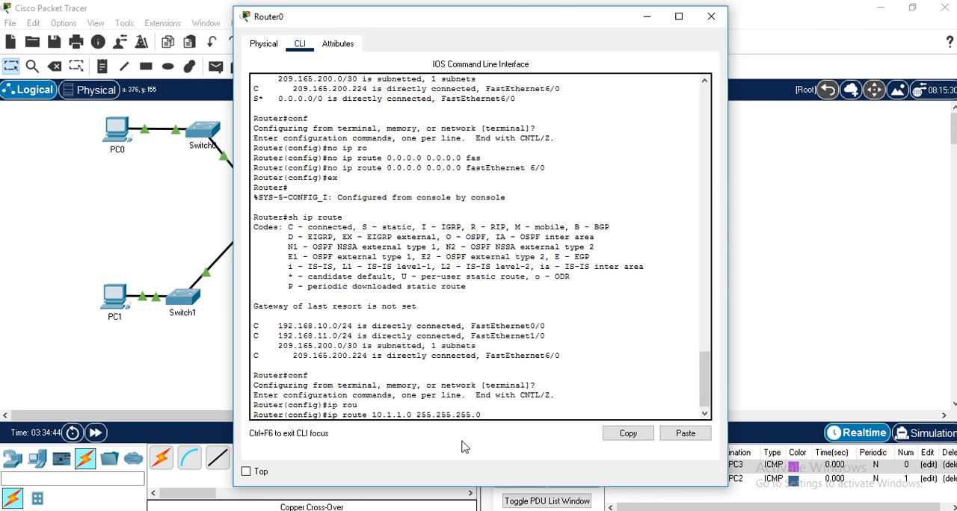
type("fda")
key("BackSpace")
key("BackSpace")
type("as")
key("Tab")
type("6")
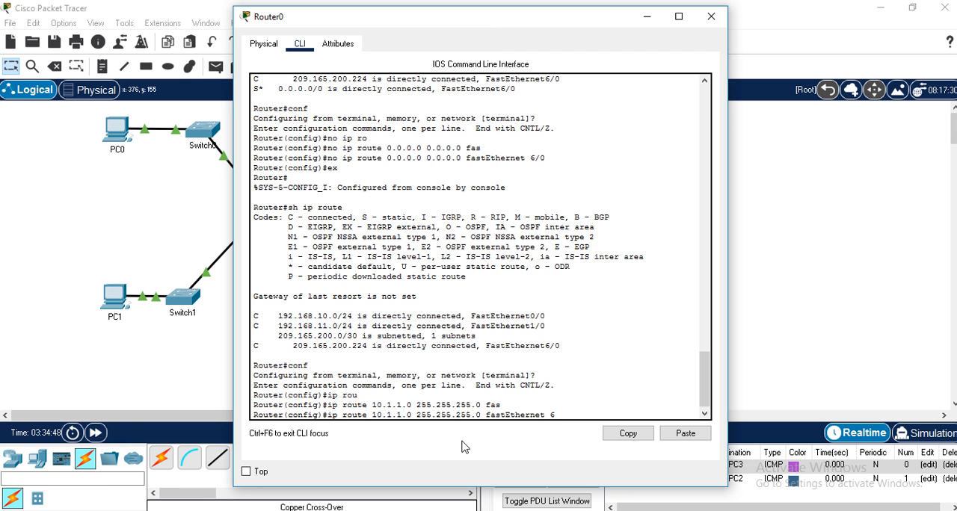
type("/0")
key("Return")
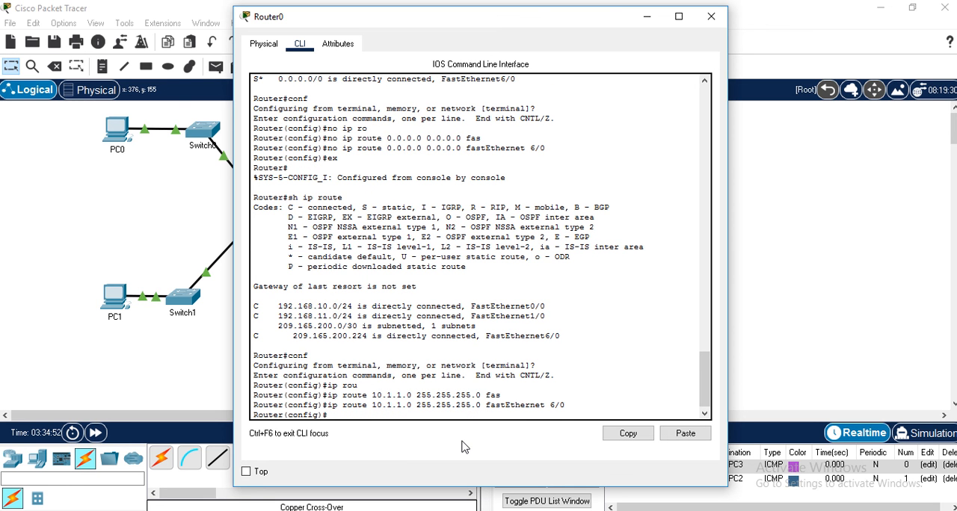
- Add a static route on Router0 to network 10.1.2.0 with mask 255.255.255.0 through next-hop address 209.165.200.226
key("Up")
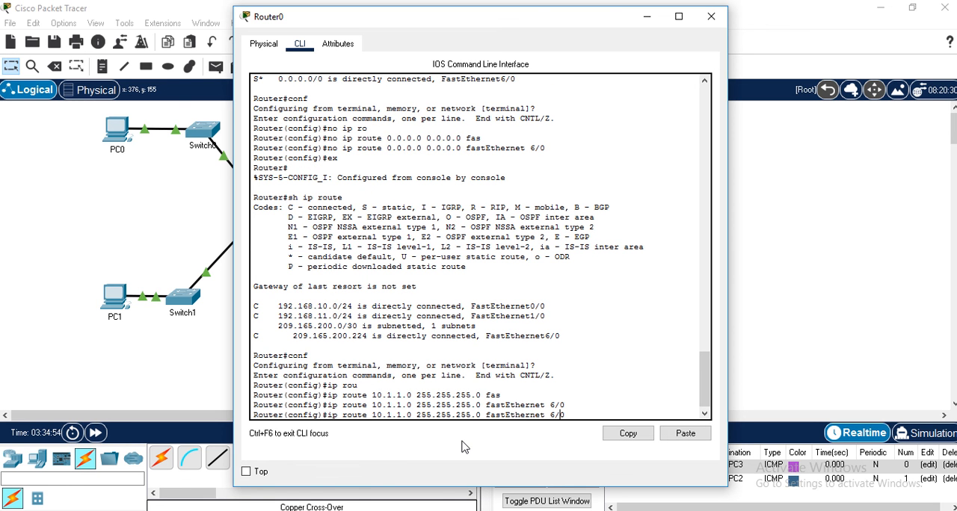
key("Left")
key("Left")
key("Left")
key("Left")
key("Left")
key("Left")
key("Left")
key("Left")
key("Left")
key("Left")
key("Left")
key("Left")
key("Left")
key("Left")
key("Left")
key("Left")
key("Left")
key("Left")
key("Left")
key("Left")
key("BackSpace")
type("2")
key("Right")
key("Right")
key("Right")
key("Right")
key("Right")
key("Right")
key("Right")
key("Right")
key("Right")
key("Right")
key("Right")
key("Right")
key("Right")
key("Right")
key("Right")
key("Right")
key("Right")
key("Right")
key("Right")
key("Right")
key("Right")
key("Right")
key("Right")
key("Right")
key("Right")
key("Right")
key("Right")
key("Right")
key("Right")
key("Right")
key("Right")
key("Right")
key("BackSpace")
key("BackSpace")
key("BackSpace")
key("BackSpace")
key("BackSpace")
key("BackSpace")
key("BackSpace")
key("BackSpace")
key("BackSpace")
key("BackSpace")
key("BackSpace")
key("BackSpace")
key("BackSpace")
key("BackSpace")
key("BackSpace")
key("BackSpace")
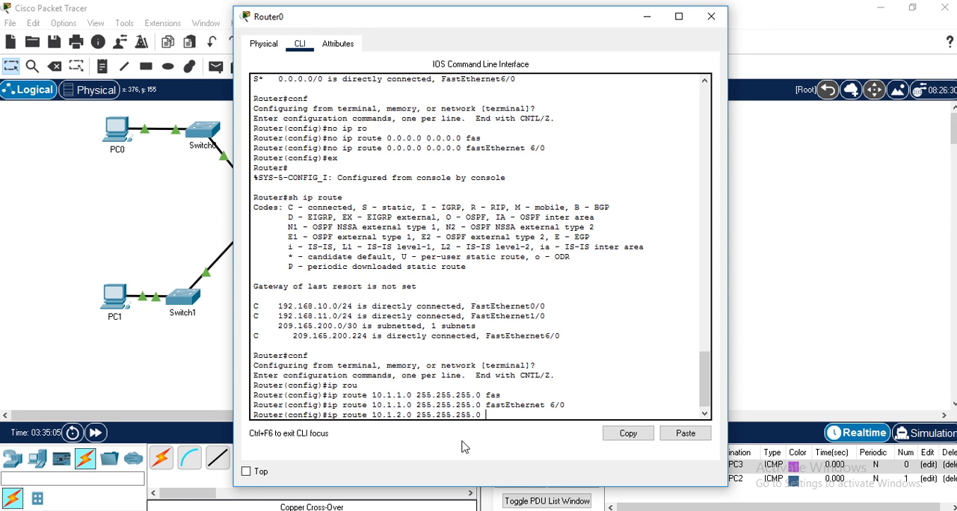
type("209.165.200.226")
key("Return")
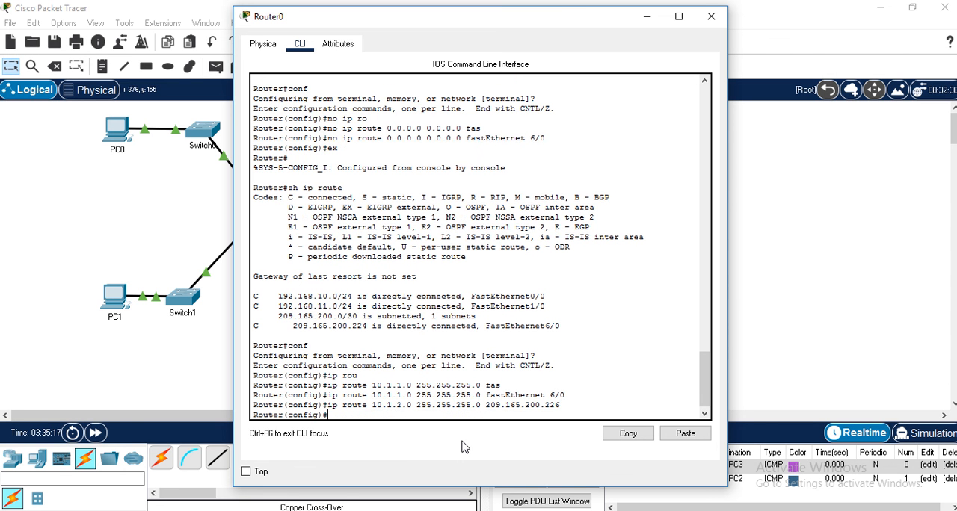
- Exit configuration mode, examine the two static routes in Router0's routing table, and close the router window
type("ex")
key("Return")
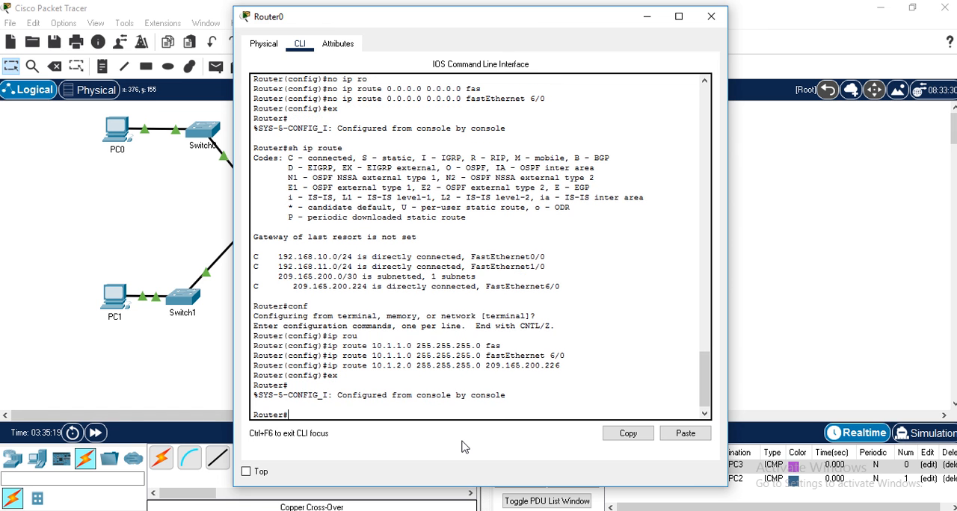
type("sh ip route")
key("Return")
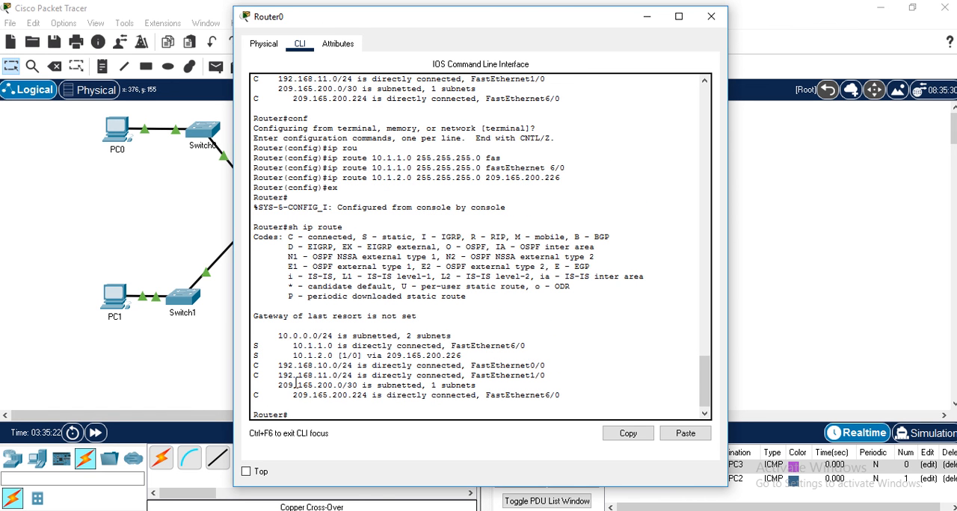
left_click_drag(255, 346, 467, 354)
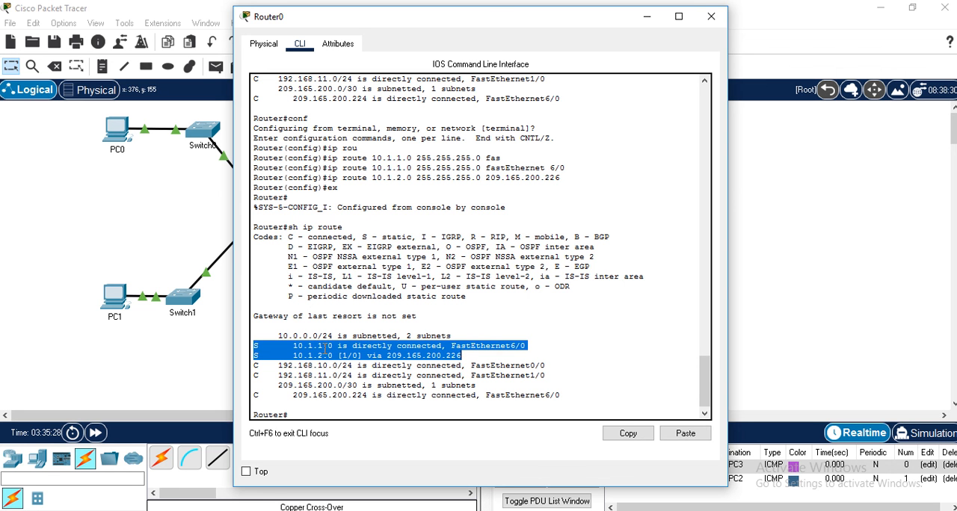
left_click(325, 347)
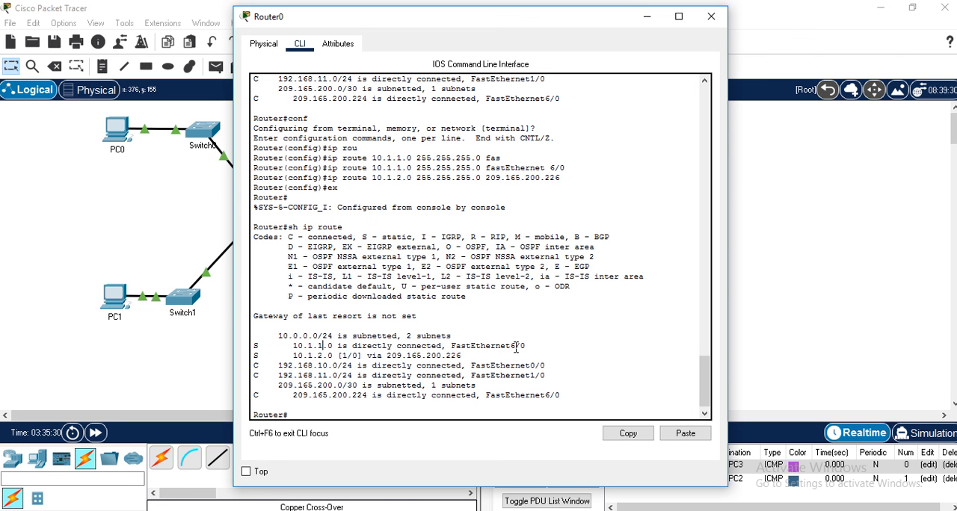
left_click_drag(451, 347, 527, 346)
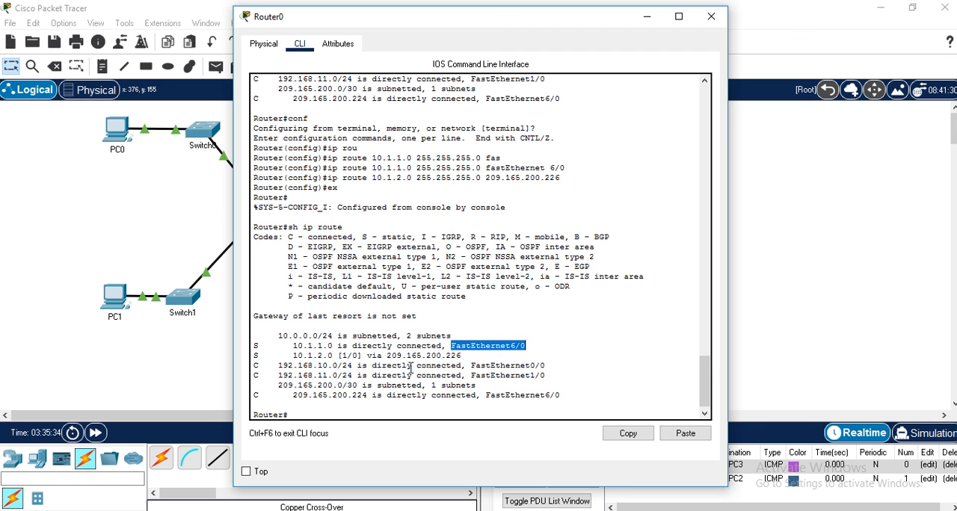
left_click_drag(295, 356, 329, 356)
left_click_drag(389, 356, 525, 347)
left_click(521, 346)
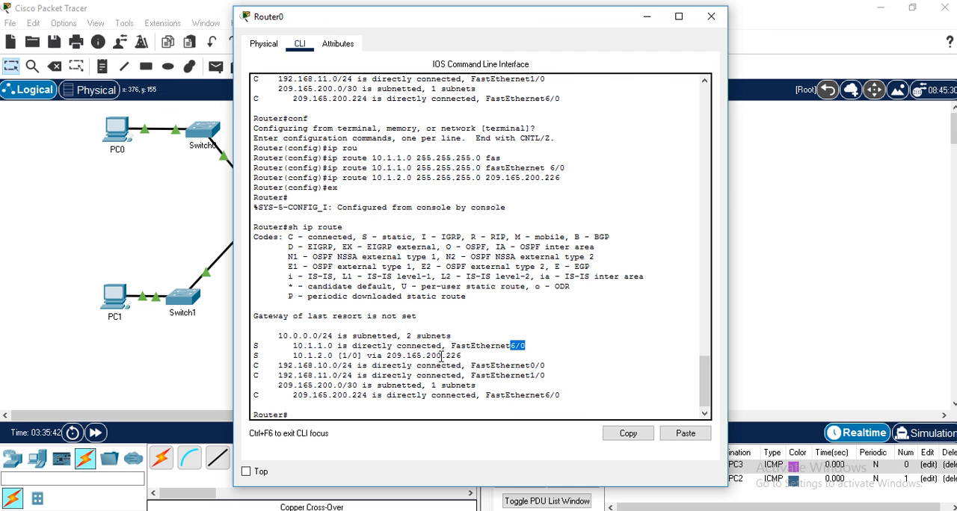
left_click(711, 17)
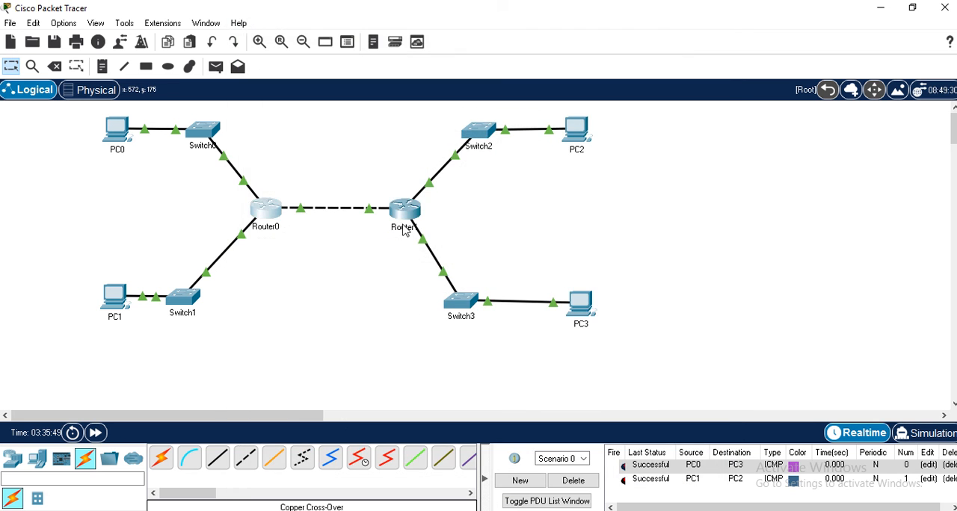
- Remove the default static route 0.0.0.0 0.0.0.0 through FastEthernet 6/0 from Router1's configuration
left_click(406, 217)
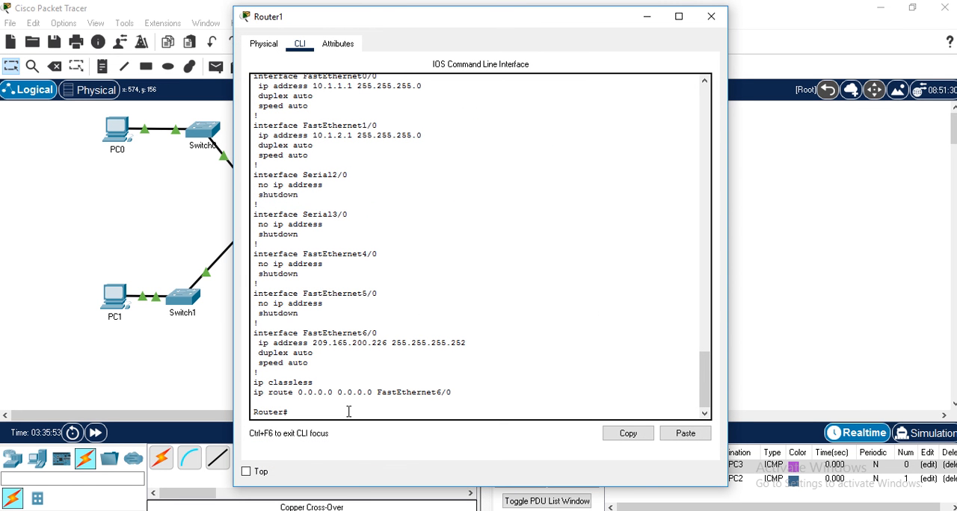
type("no")
key("BackSpace")
type("conf")
key("Return")
type("no")
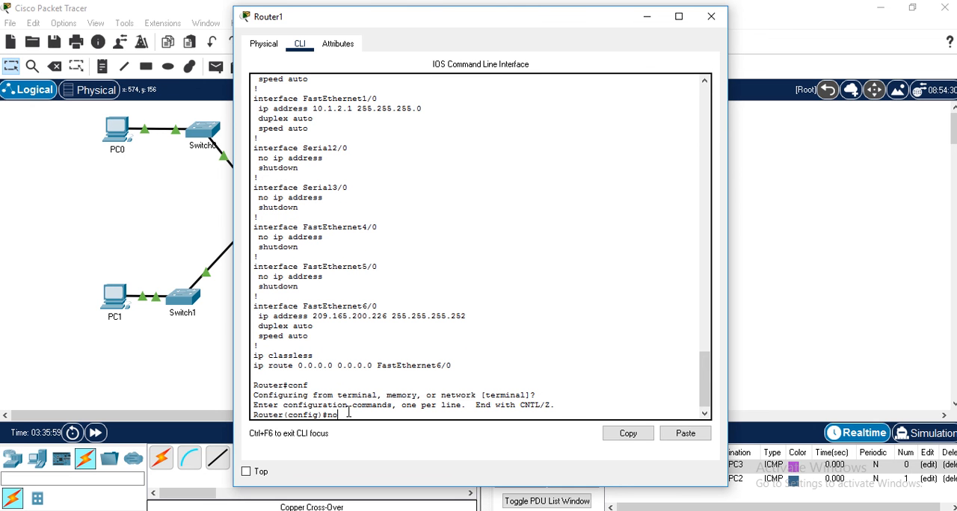
type(" ip rou")
key("Tab")
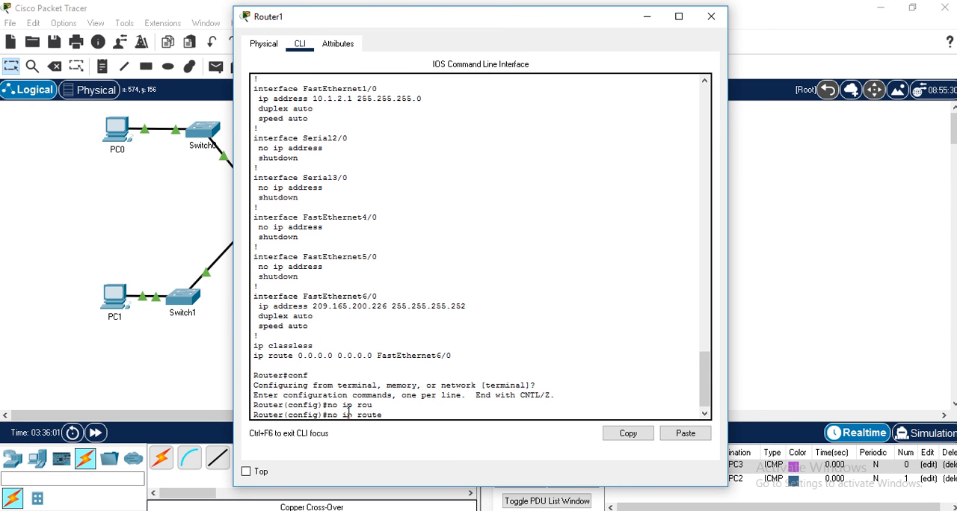
type("0.0.0.0 0.0.0.0 fas")
key("Tab")
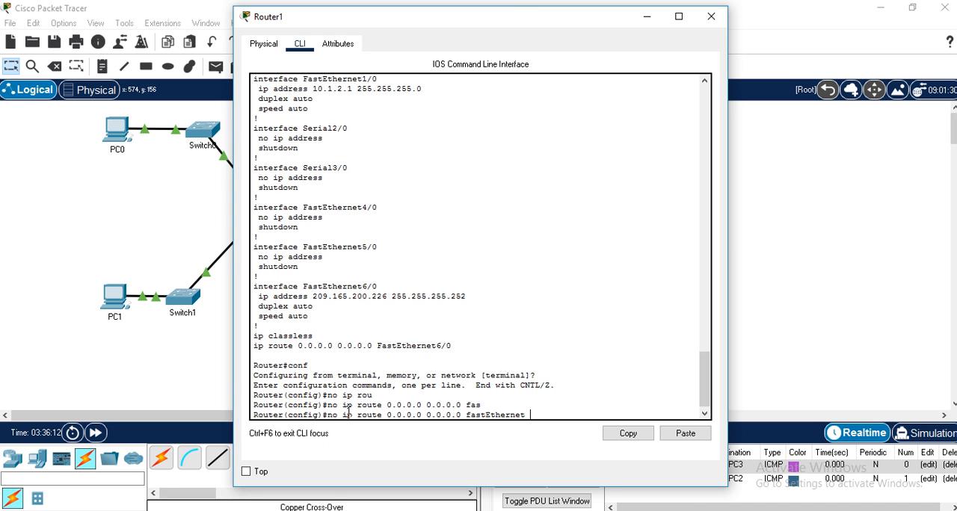
type("6/0")
key("Return")
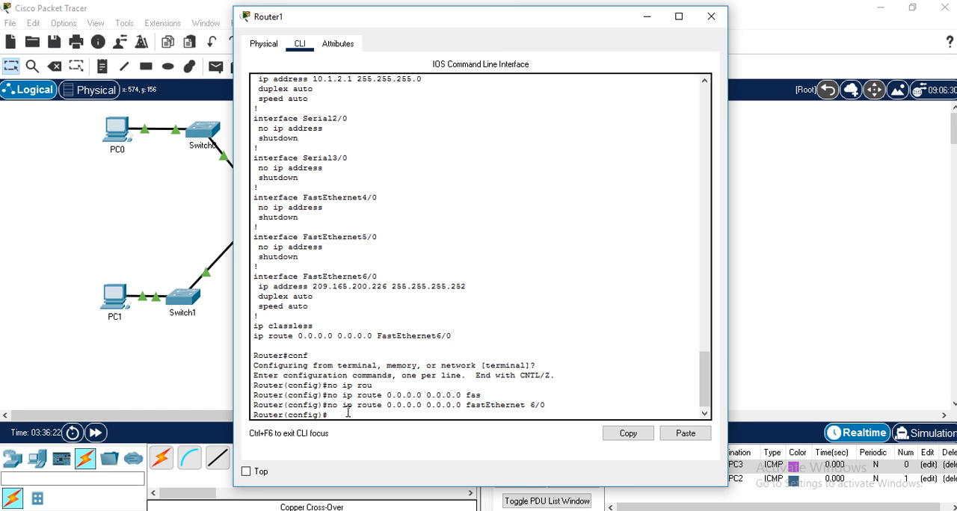
- Add a static route on Router1 to network 192.168.10.0 with mask 255.255.255.0 through exit interface FastEthernet 6/0
type("p rou")
key("Tab")
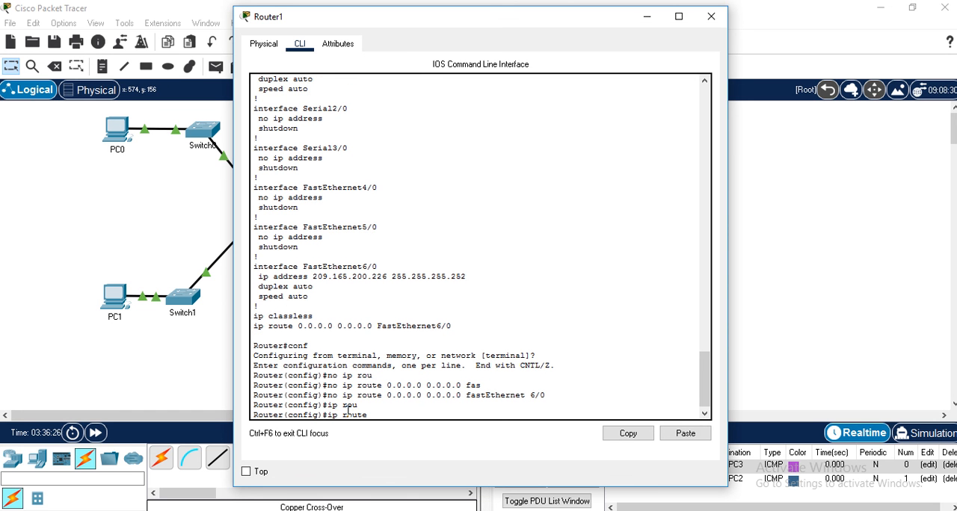
type("192.168.10.0 255.25")
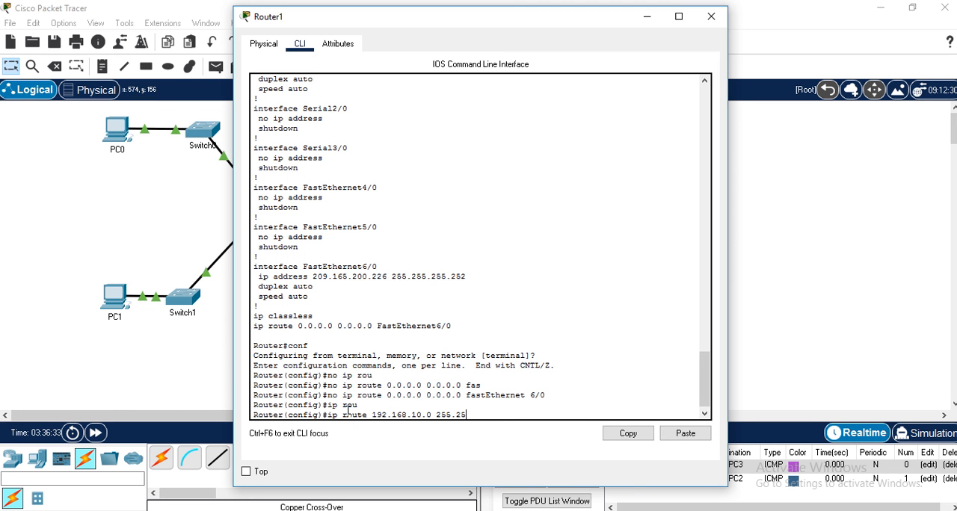
type("5.255.0 fas")
key("Tab")
type("6")
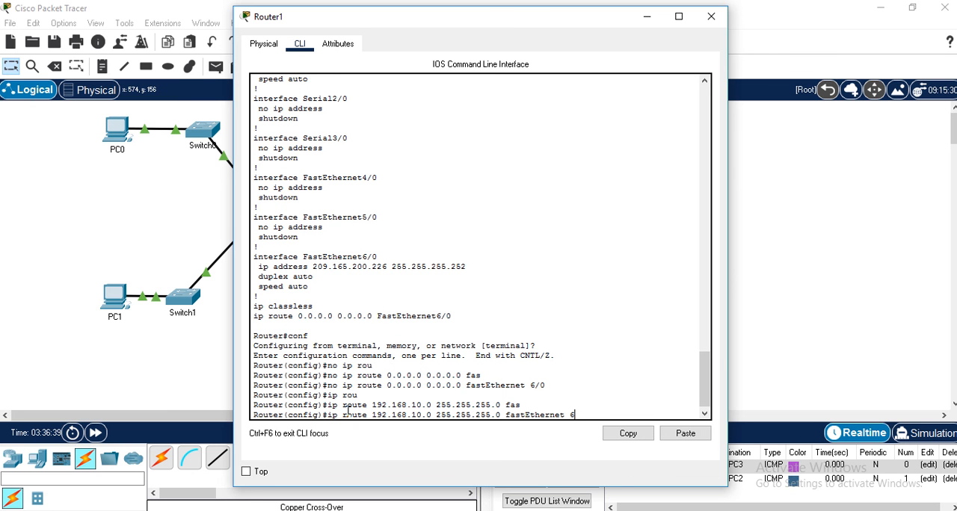
type("/0")
key("Return")
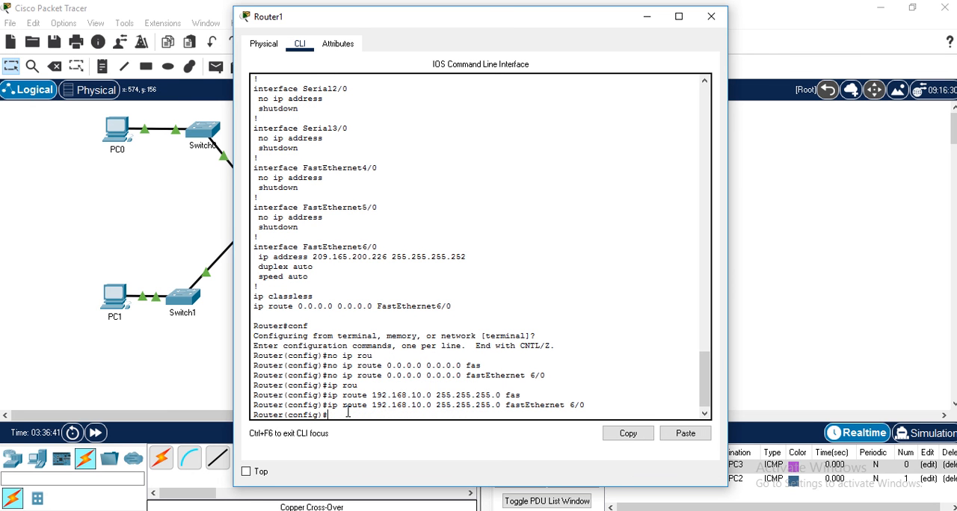
- Add a static route on Router1 to network 192.168.11.0 with mask 255.255.255.0 through next-hop address 209.165.200.225
key("Up")
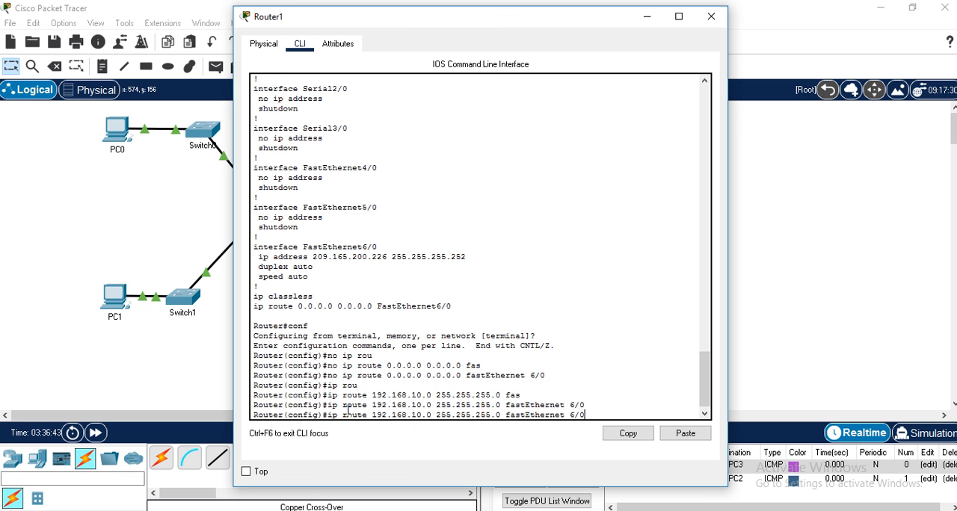
key("Left")
key("Left")
key("Left")
key("Left")
key("Left")
key("Left")
key("Left")
key("Left")
key("Left")
key("Left")
key("Left")
key("Left")
key("Left")
key("Left")
key("Left")
key("Left")
key("Left")
key("Left")
key("Left")
key("Left")
key("BackSpace")
type("1")
key("Right")
key("Right")
key("Right")
key("Right")
key("Right")
key("Right")
key("Right")
key("BackSpace")
key("BackSpace")
key("BackSpace")
key("BackSpace")
key("BackSpace")
key("BackSpace")
key("BackSpace")
key("BackSpace")
key("BackSpace")
key("BackSpace")
key("BackSpace")
key("BackSpace")
key("BackSpace")
key("BackSpace")
key("BackSpace")
key("BackSpace")
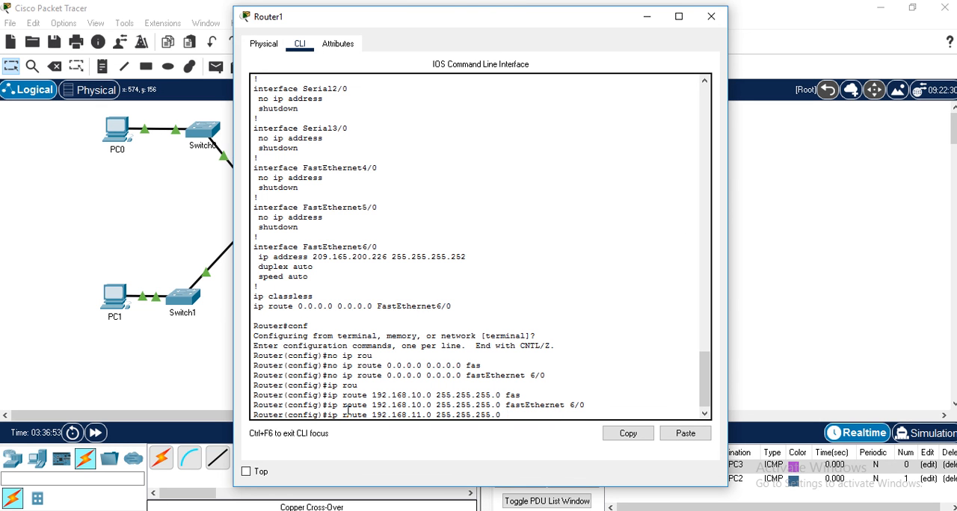
type("209.165.200.225")
key("Return")
- Exit configuration mode on Router1 and display the start of its running configuration, breaking off the listing
type("ex")
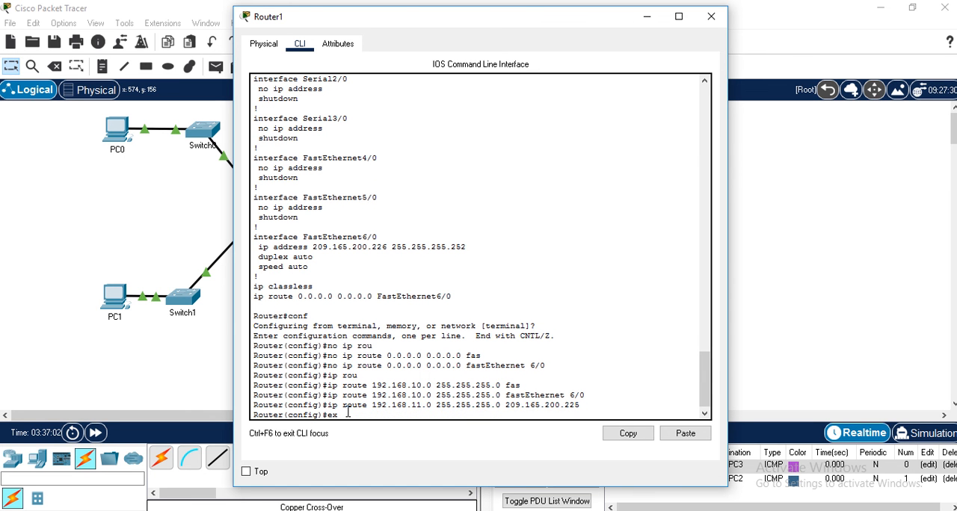
key("Return")
type("sh running-config")
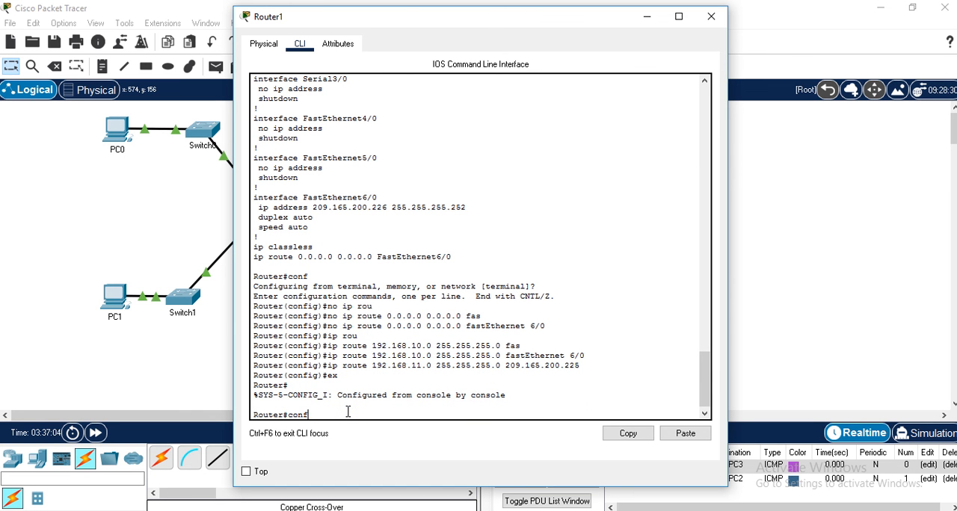
key("Return")
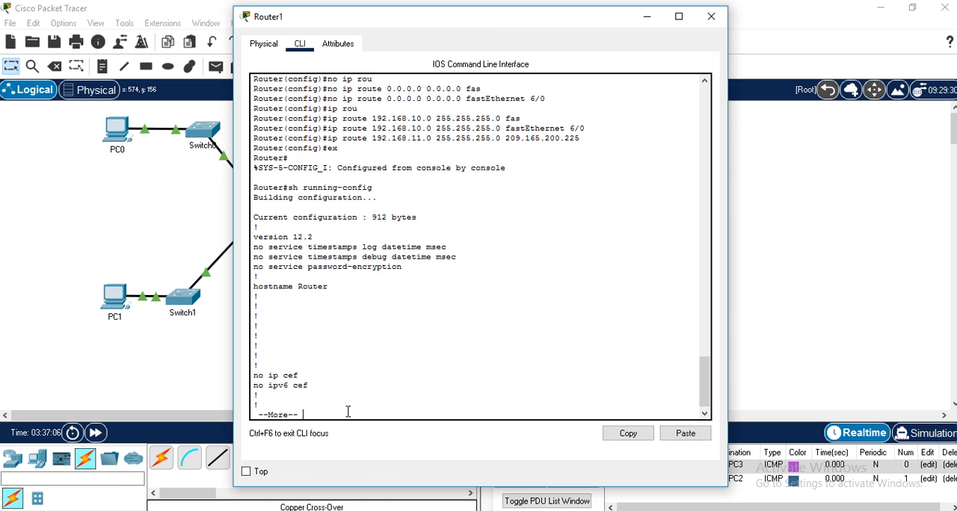
key("ctrl+c")
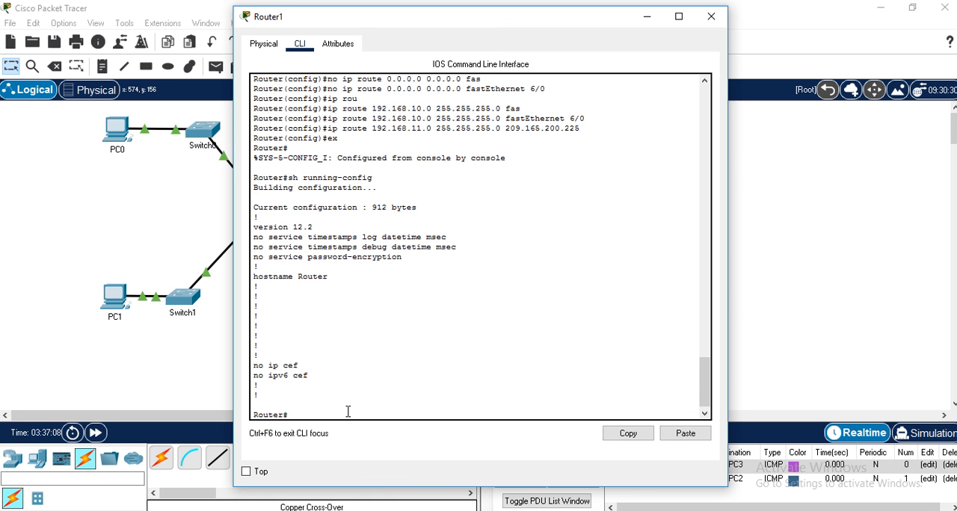
- List Router1's routing table, highlight its two static route entries, and close the router window
type("sh ip rou")
key("Tab")
key("Return")
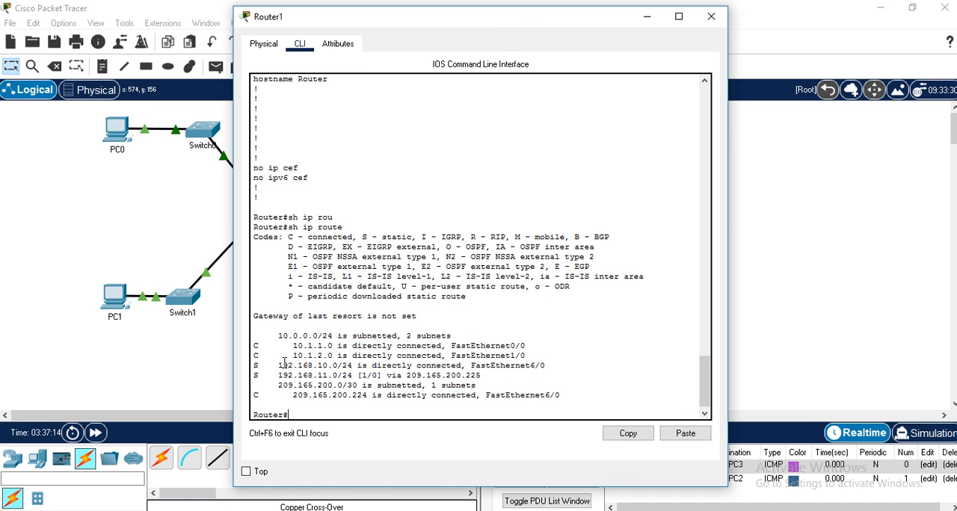
left_click_drag(278, 365, 472, 374)
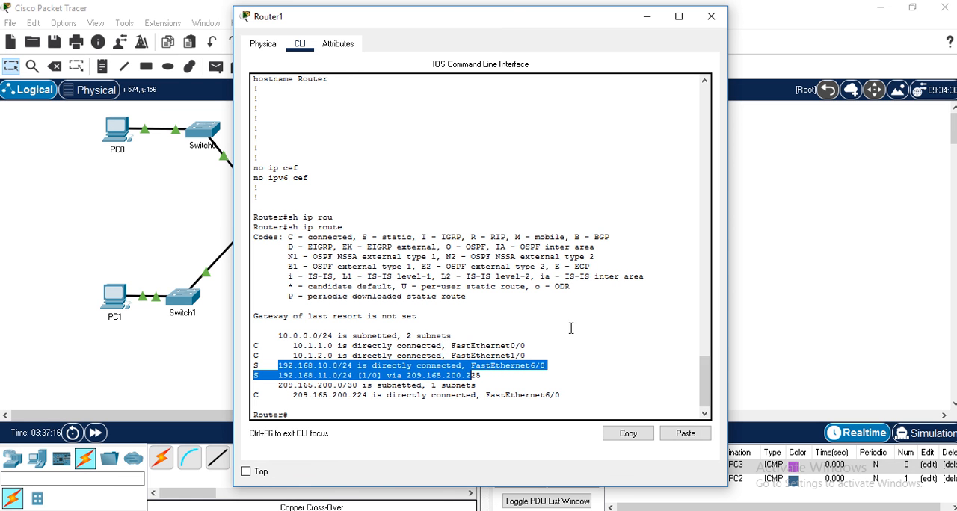
left_click(711, 16)
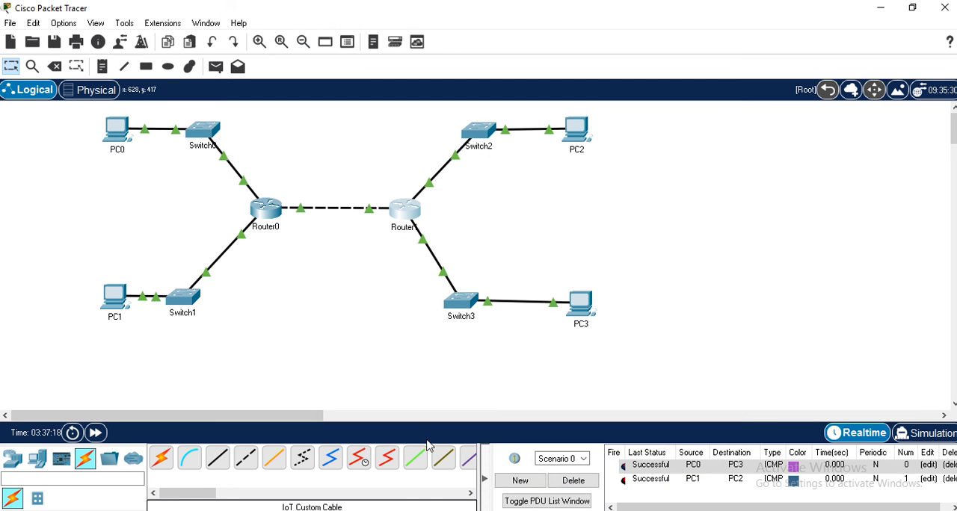
- Delete the current PDU scenario's old test results and send a simple PDU from PC0 to PC3
left_click(572, 481)
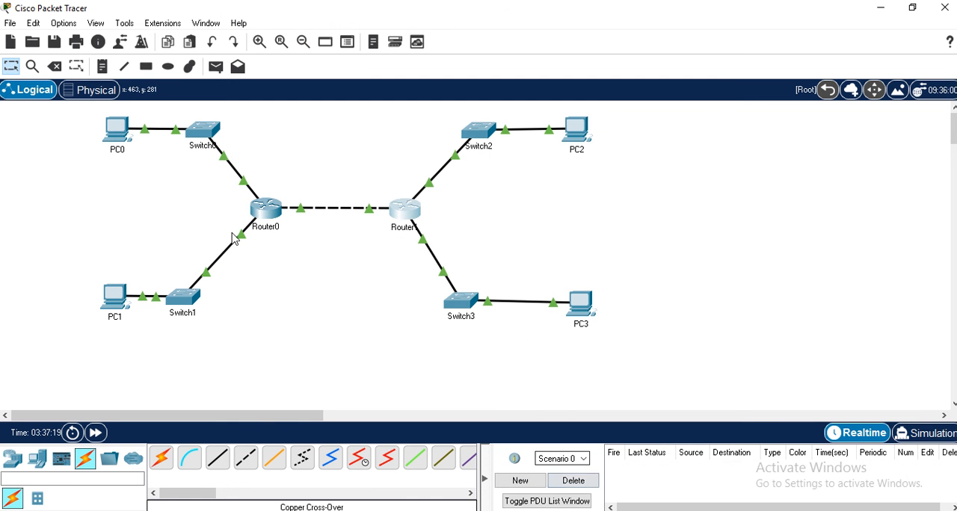
left_click(215, 66)
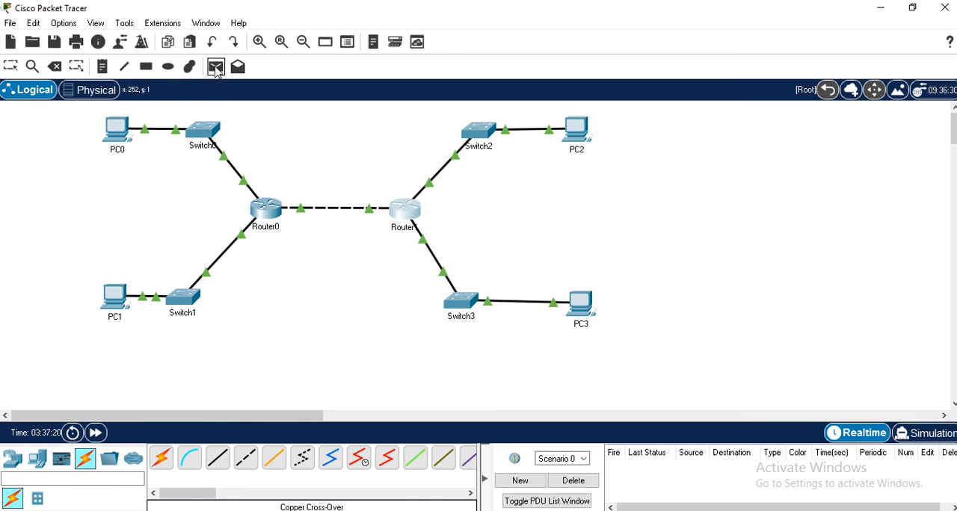
left_click(117, 128)
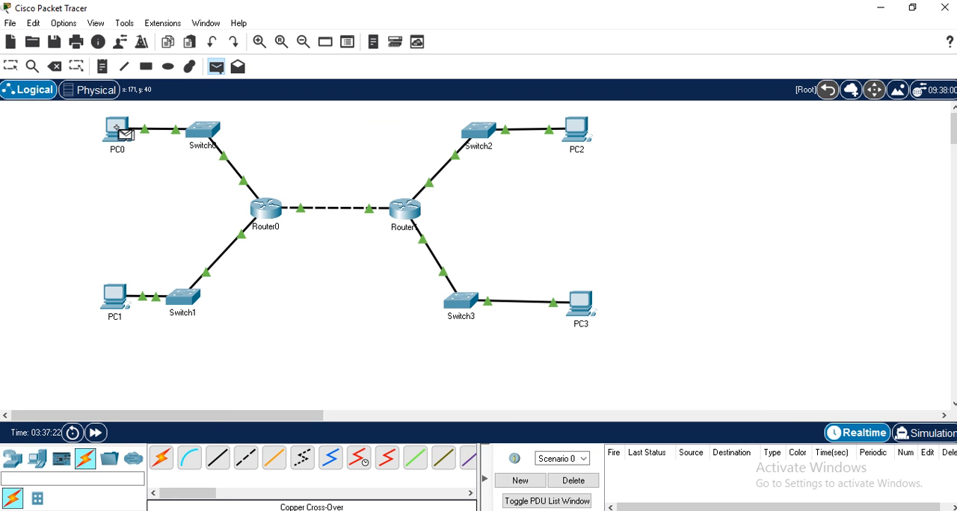
left_click(581, 311)
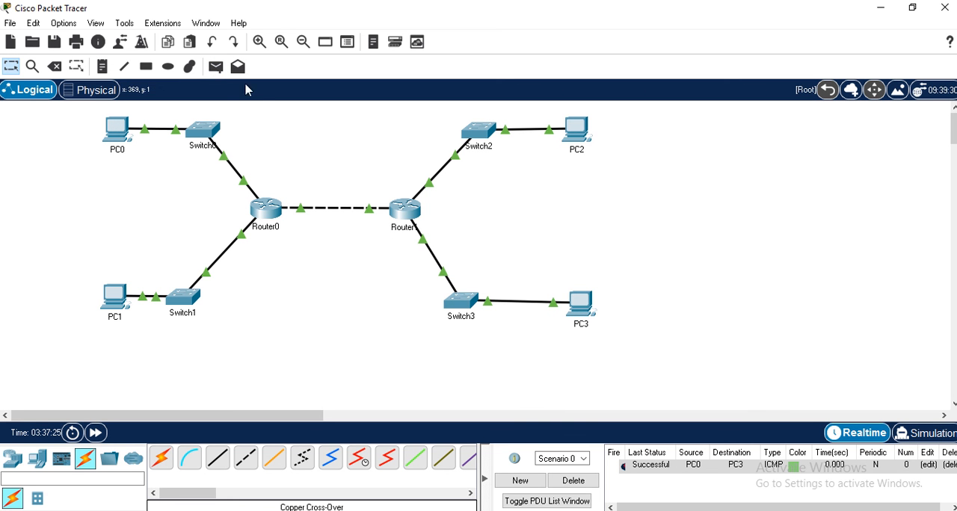
- Send a simple PDU from PC1 to PC2 to test connectivity over the new static routes
left_click(216, 67)
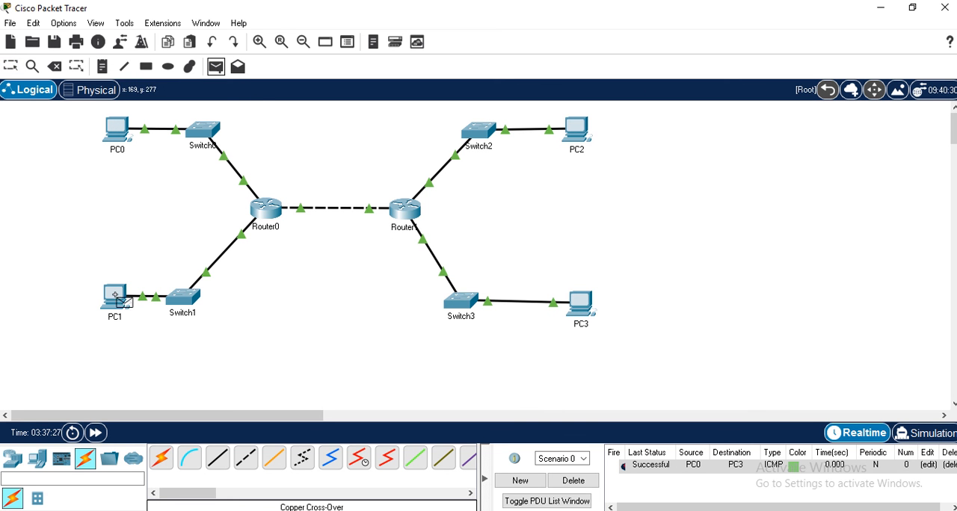
left_click(116, 296)
left_click(583, 127)
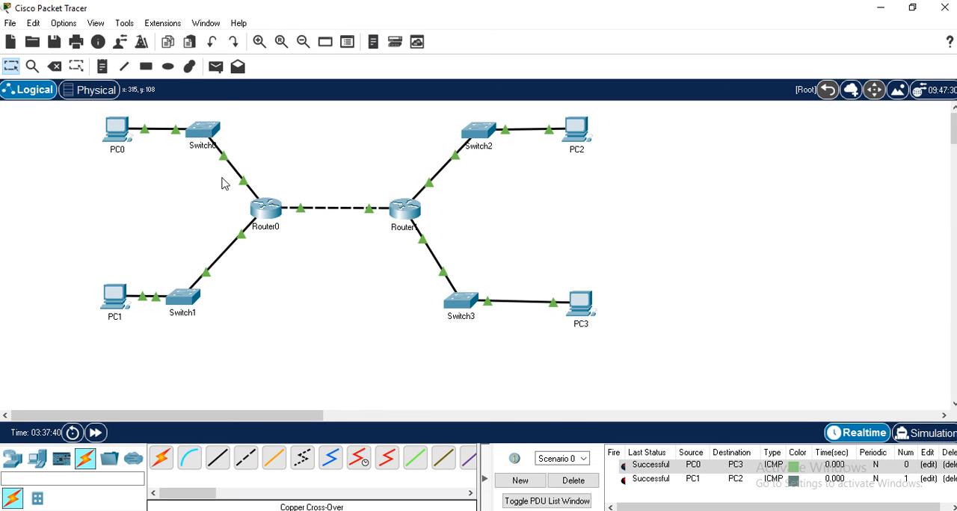
mouse_move(277, 213)
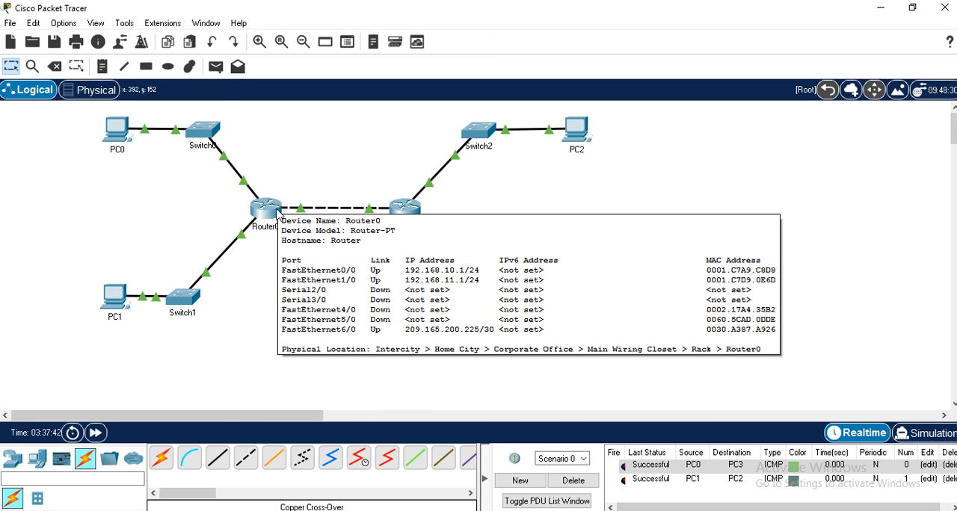